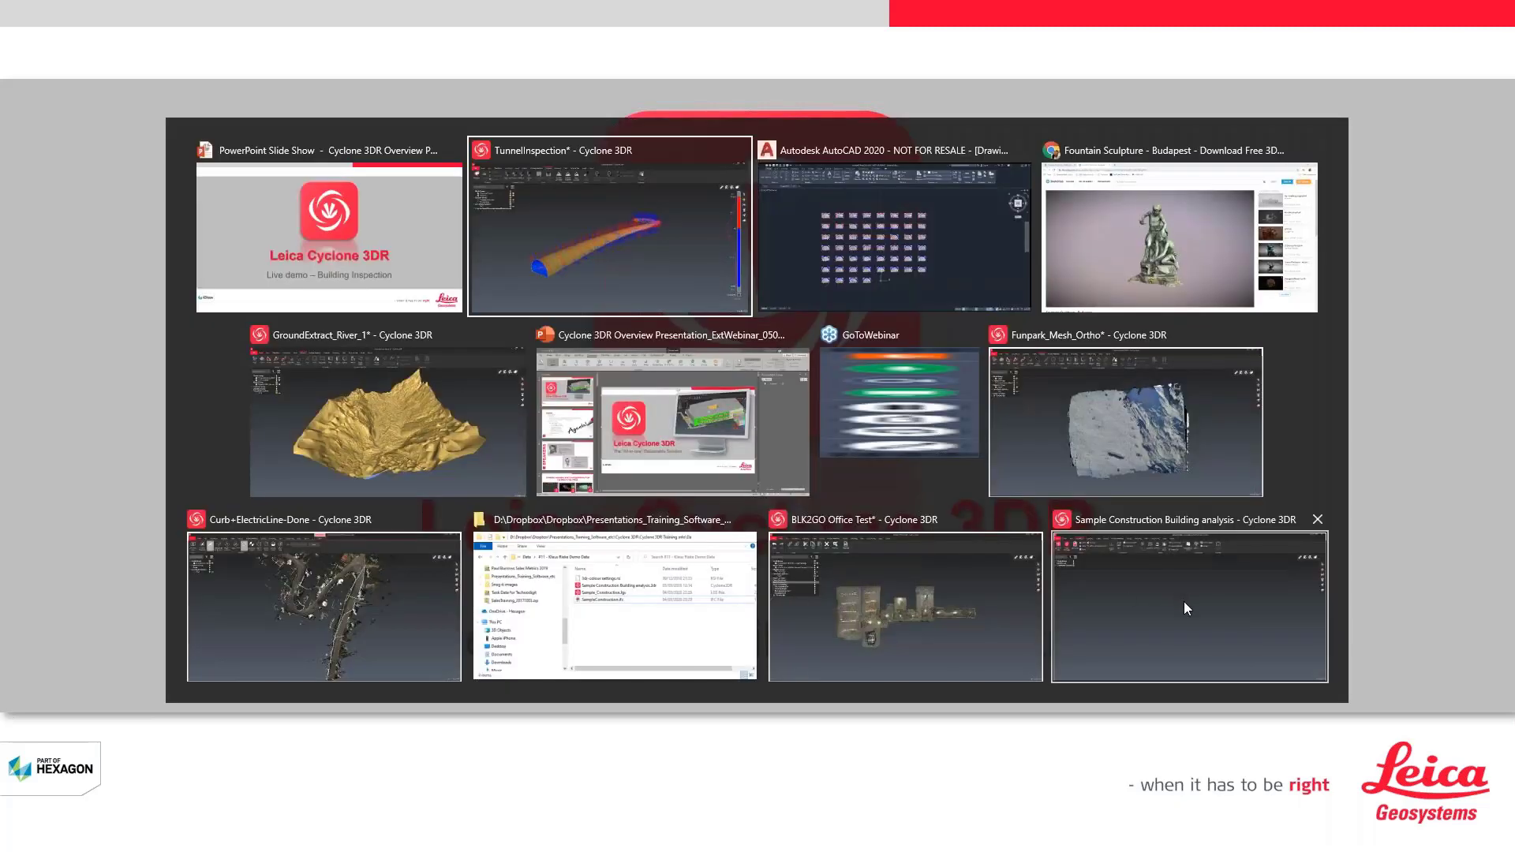
Drag SampleConstruction.ifc from Explorer into the building analysis project's 3D view and import it
left_click(1183, 601)
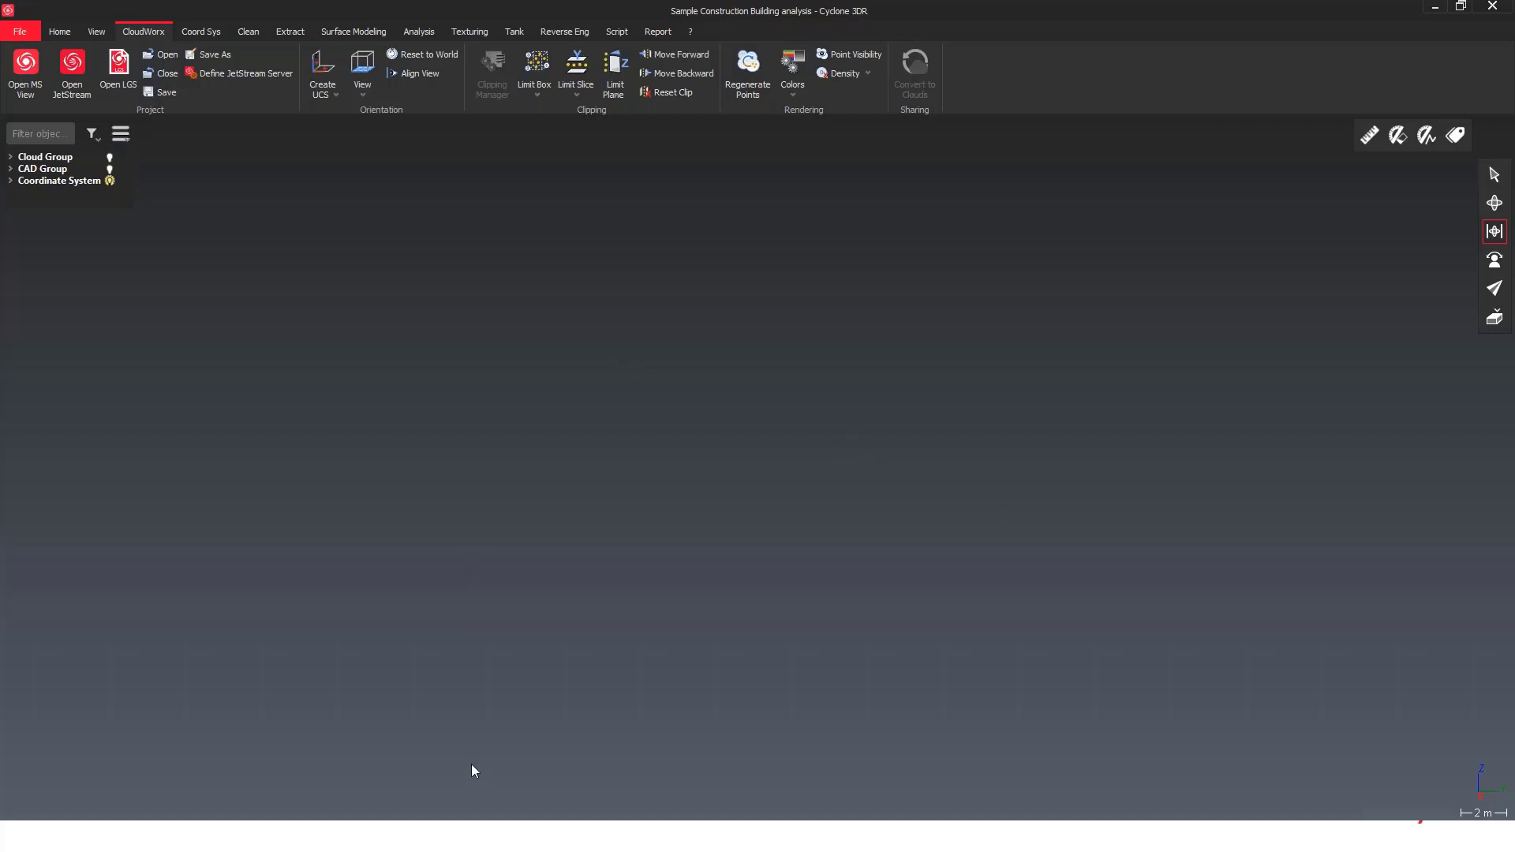
key("alt+Tab")
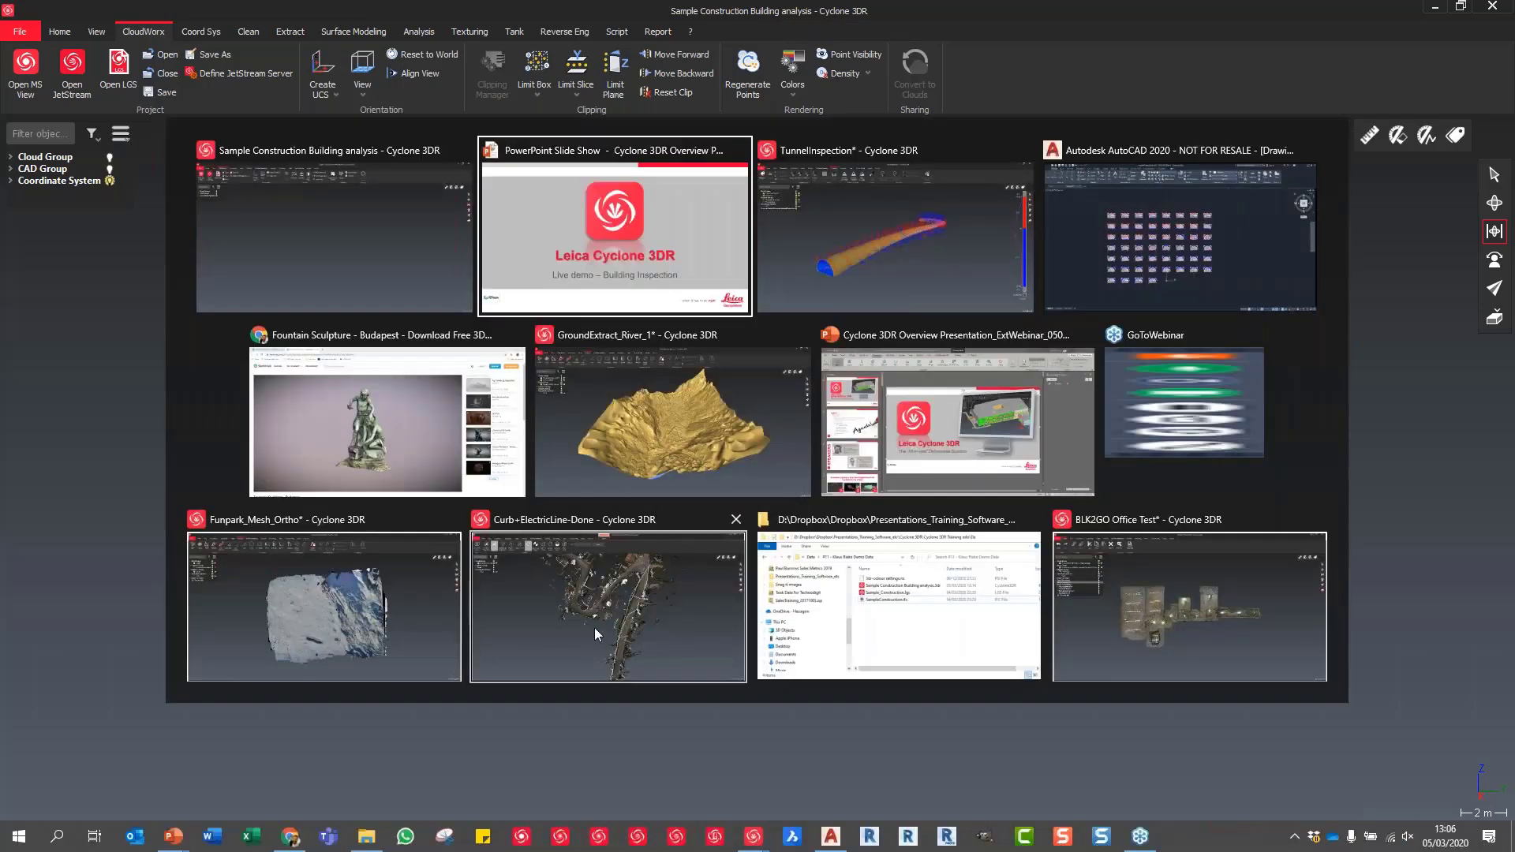
left_click(812, 599)
left_click(993, 497)
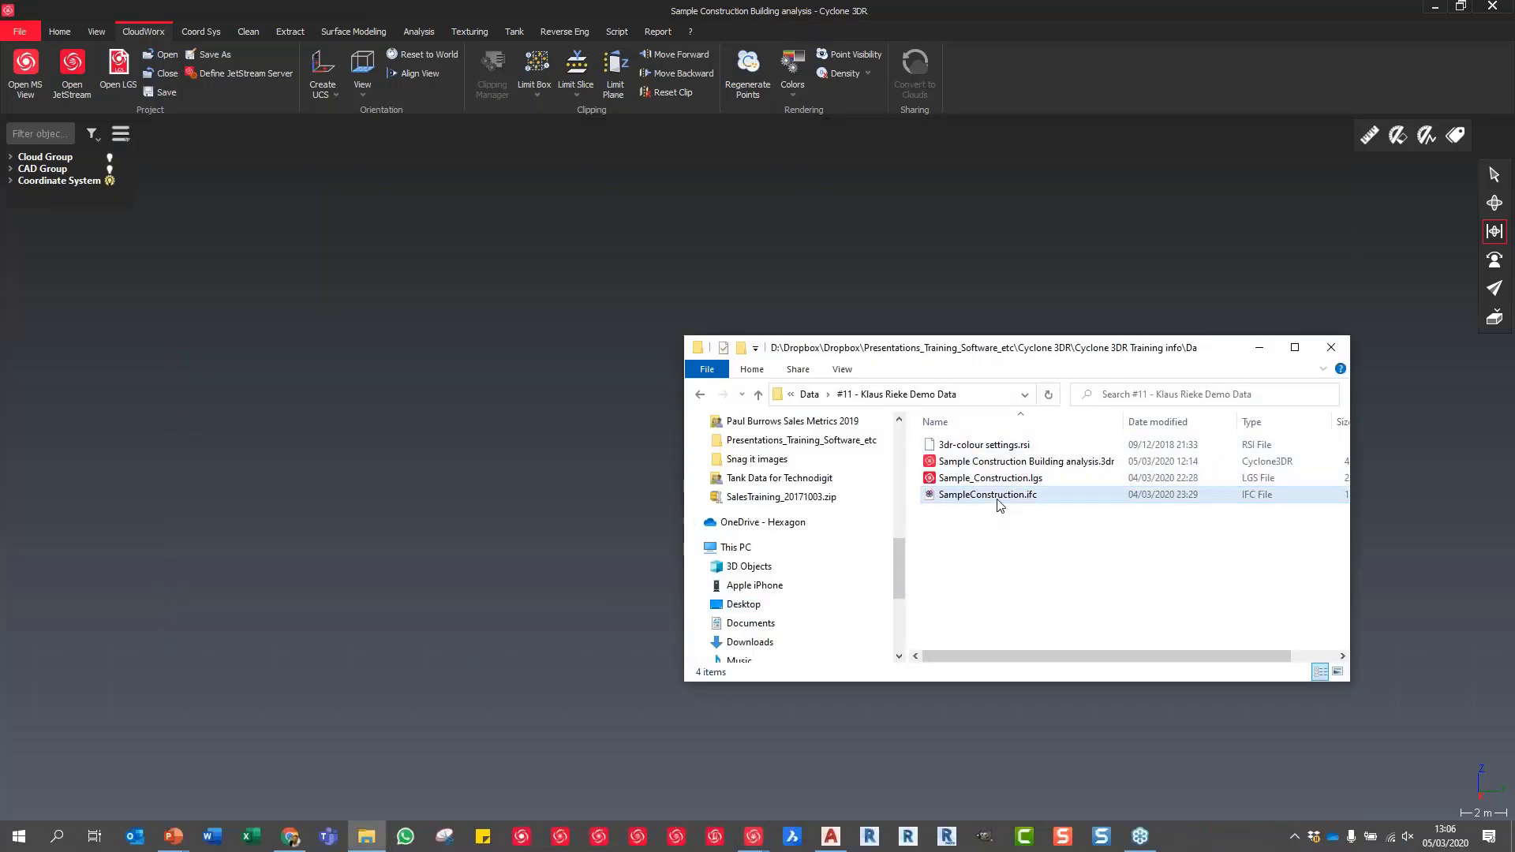
left_click_drag(996, 503, 488, 459)
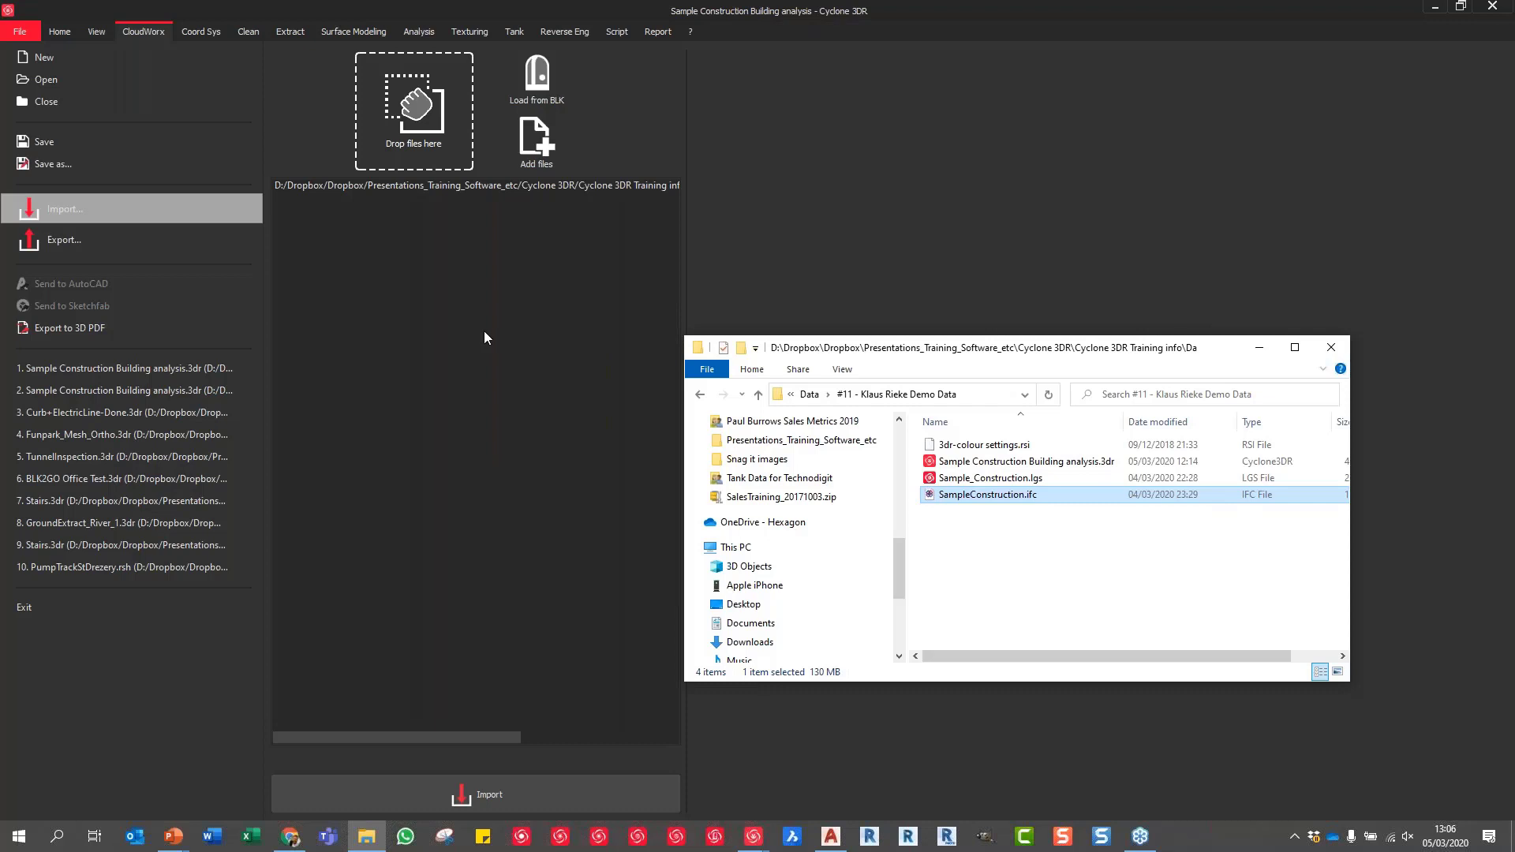
left_click(461, 781)
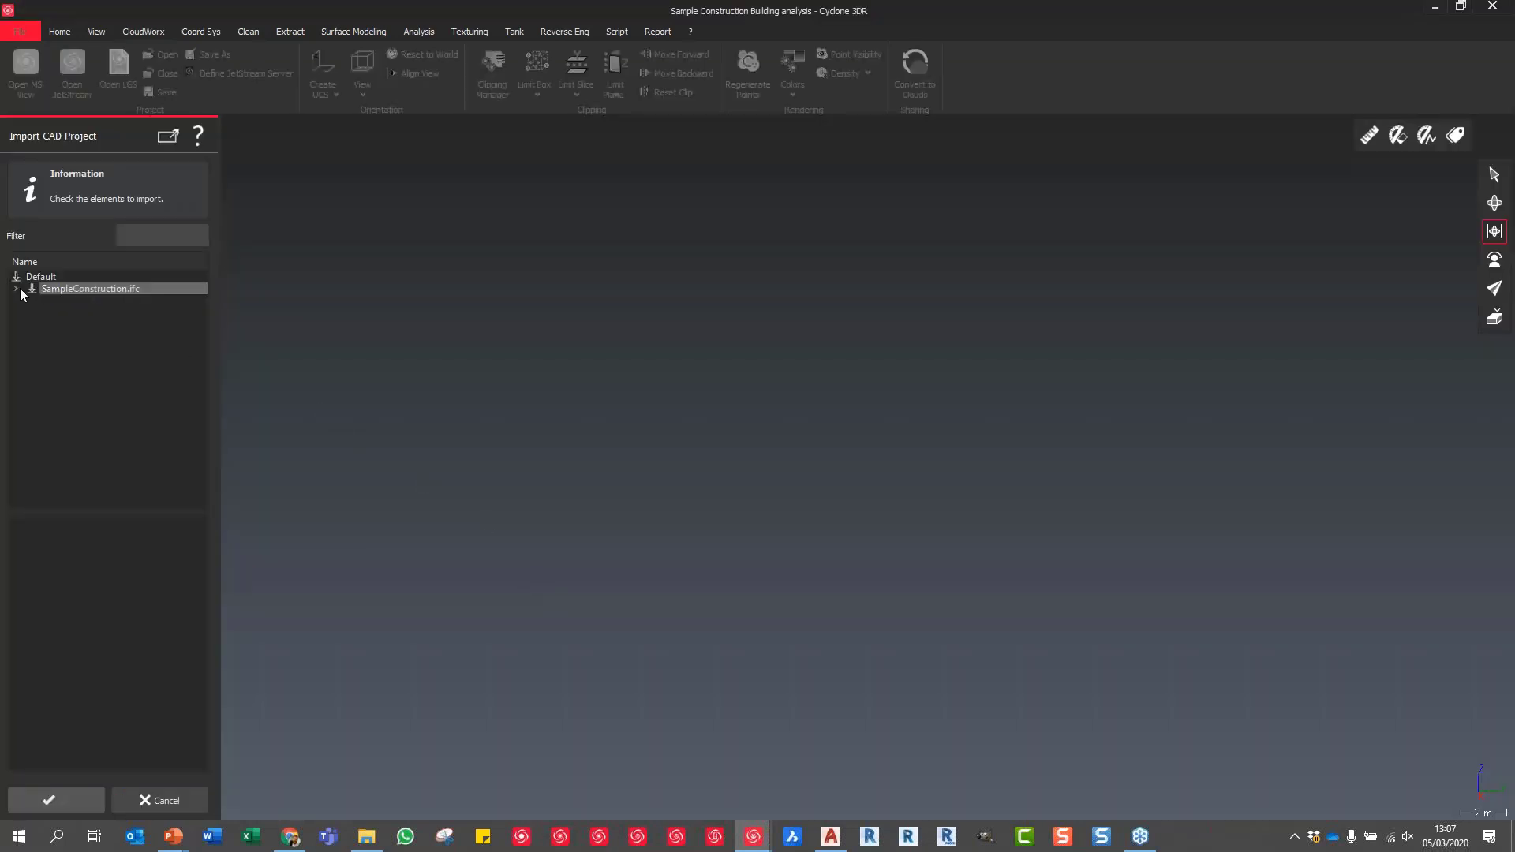
Expand SampleConstruction.ifc > Default > IFCBUILDING #115 and import only LEVEL 04
left_click(16, 288)
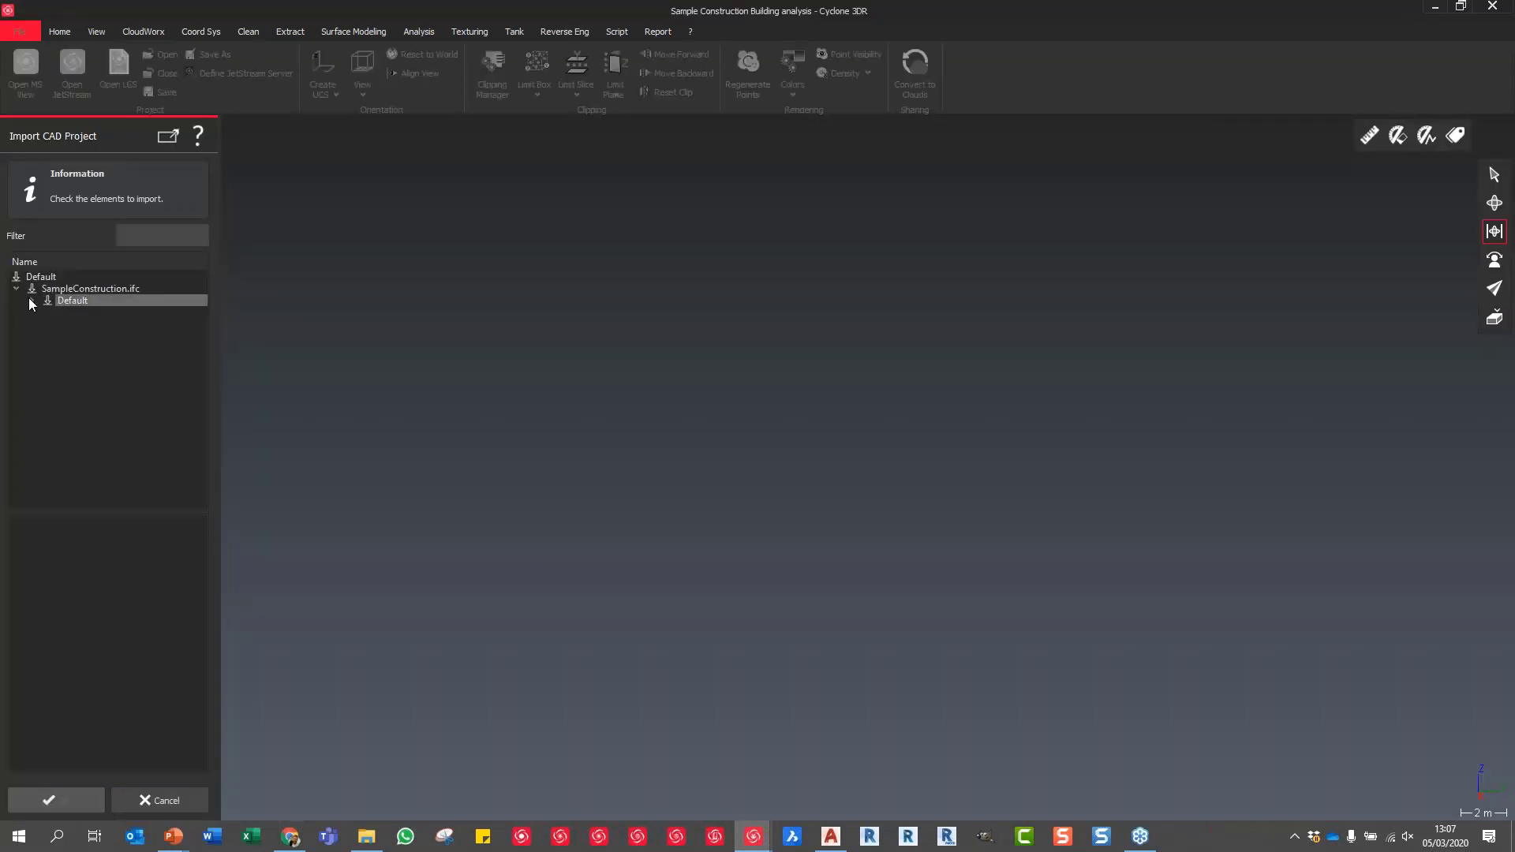
left_click(32, 300)
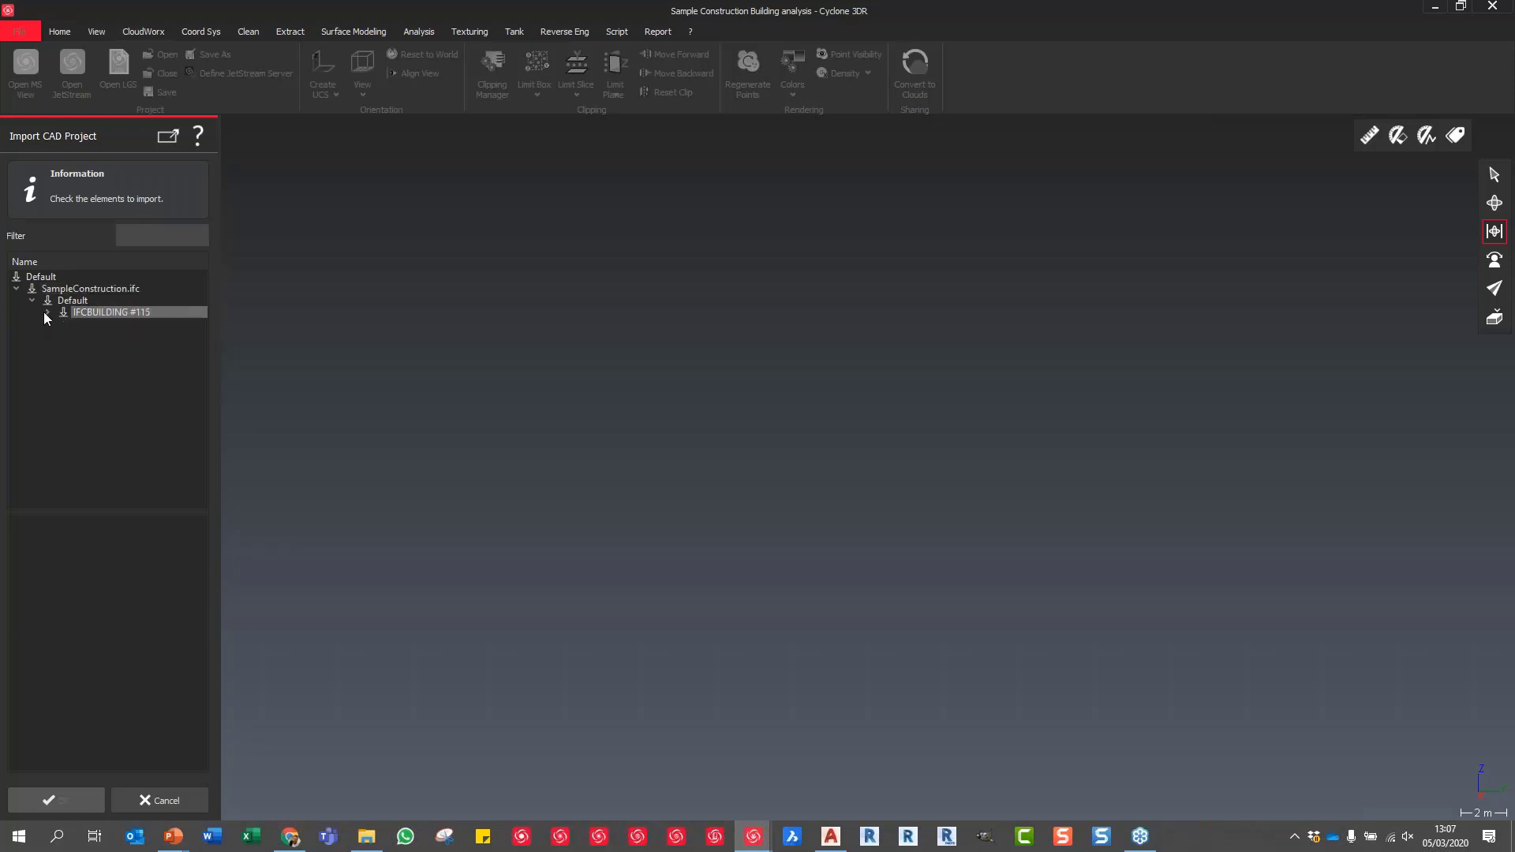
left_click(47, 312)
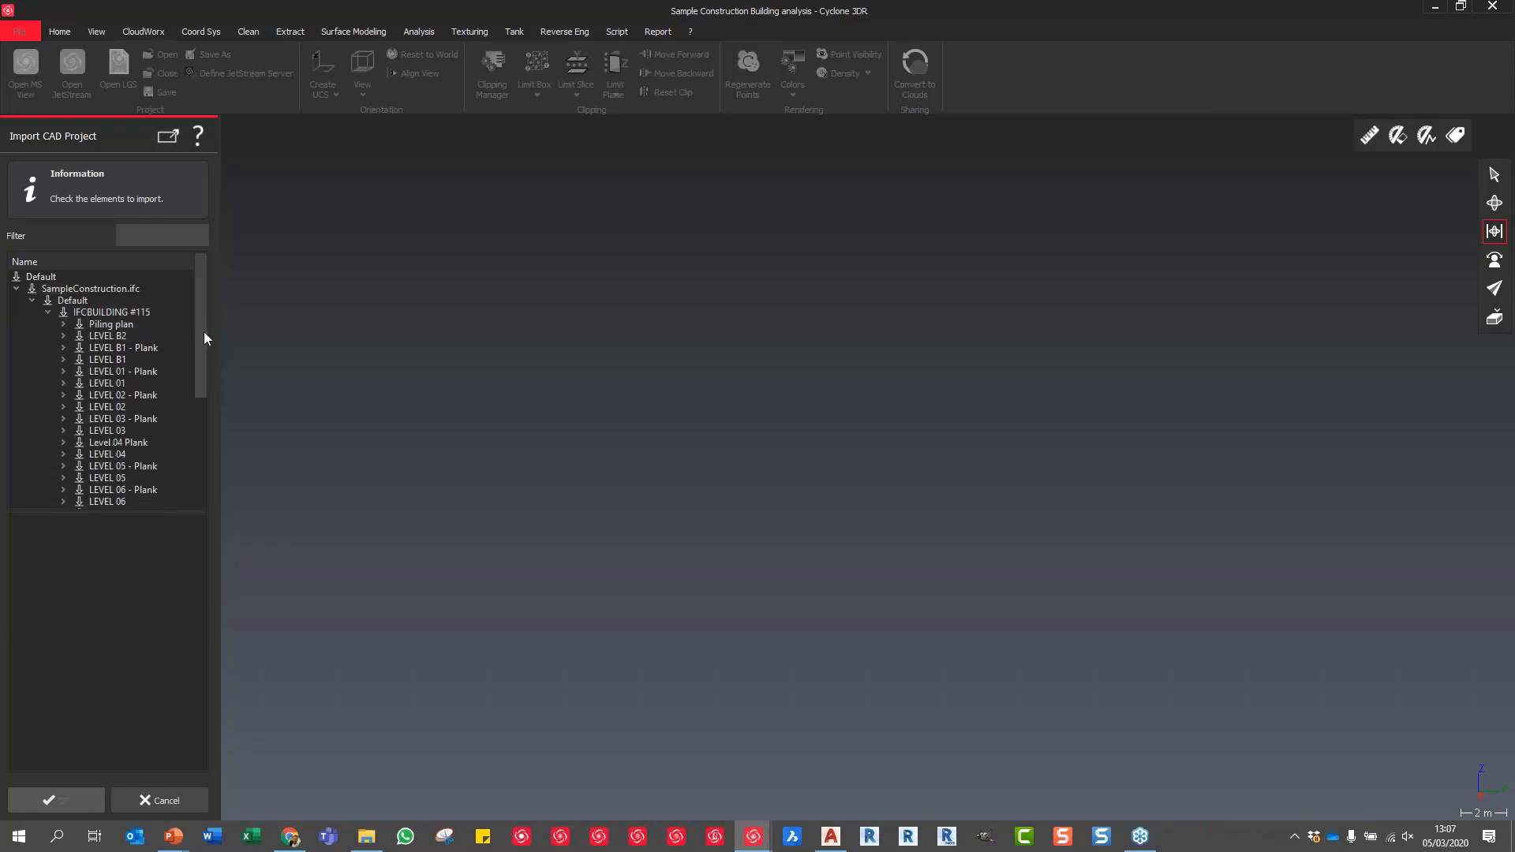
left_click_drag(202, 329, 200, 349)
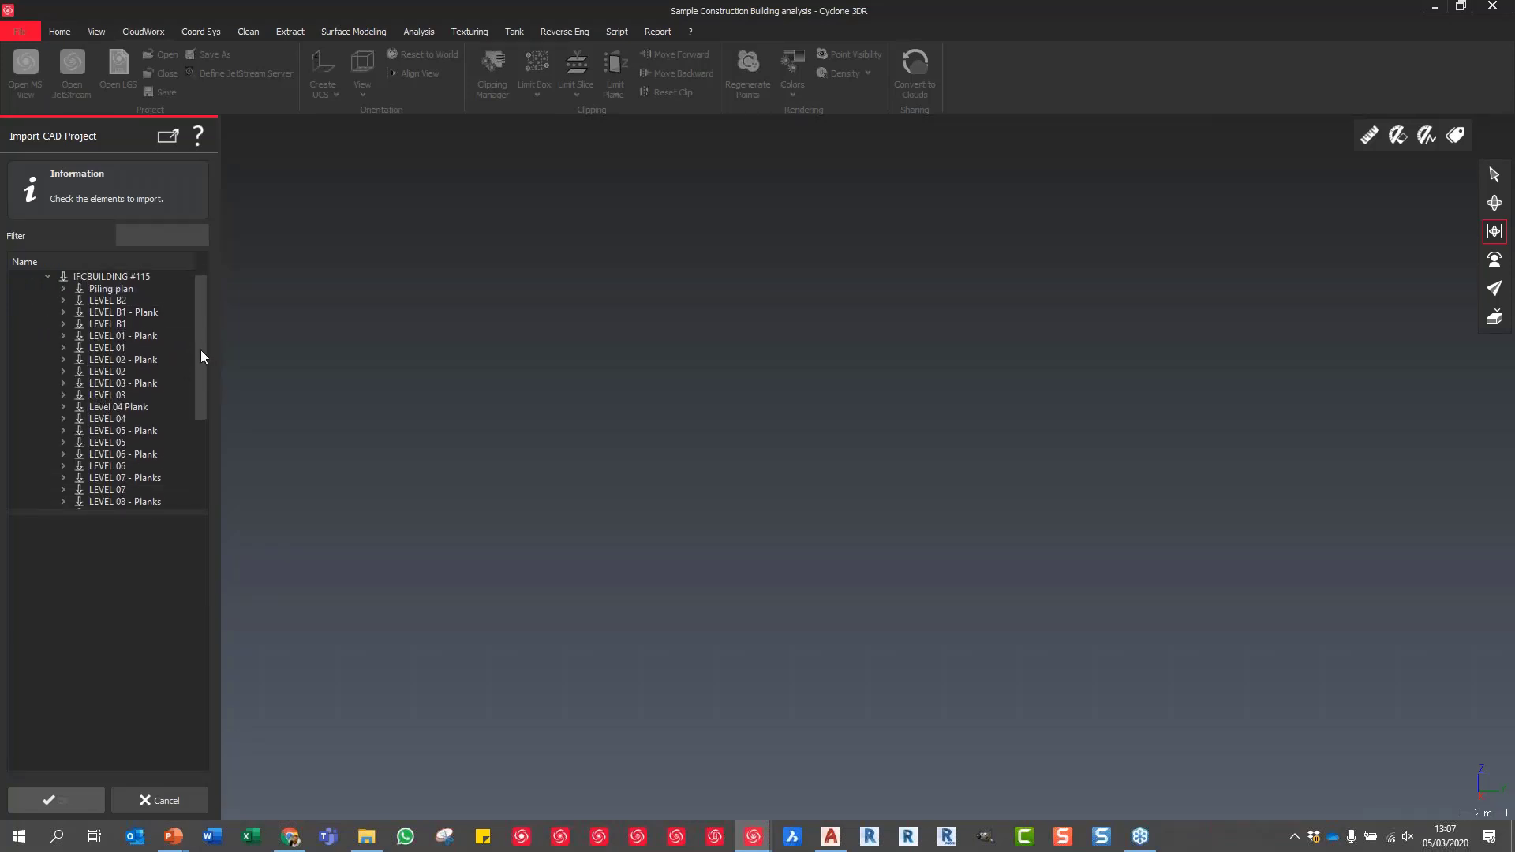
left_click(112, 419)
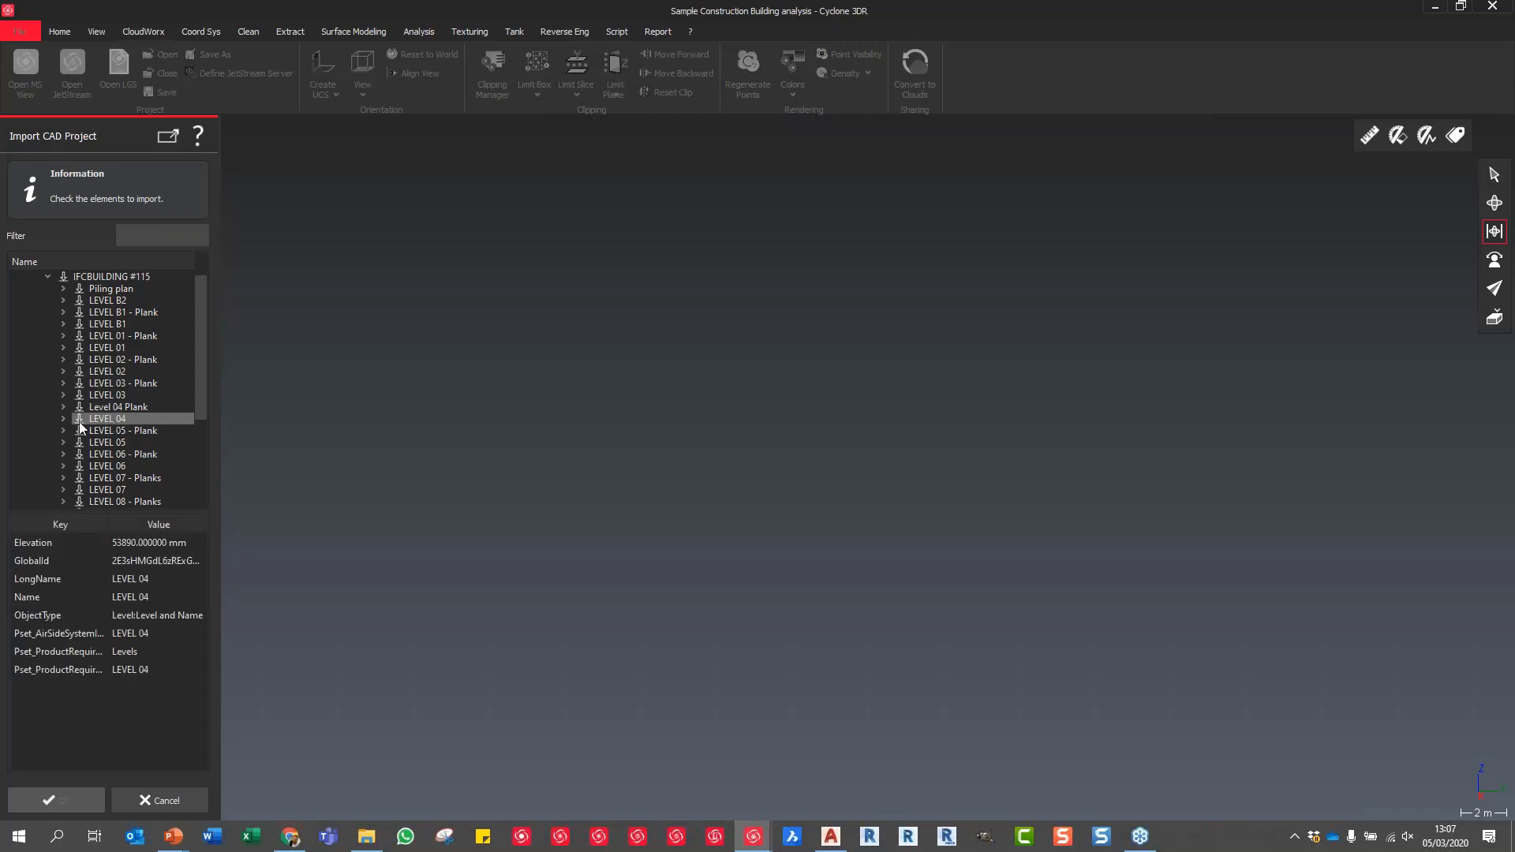
left_click(78, 418)
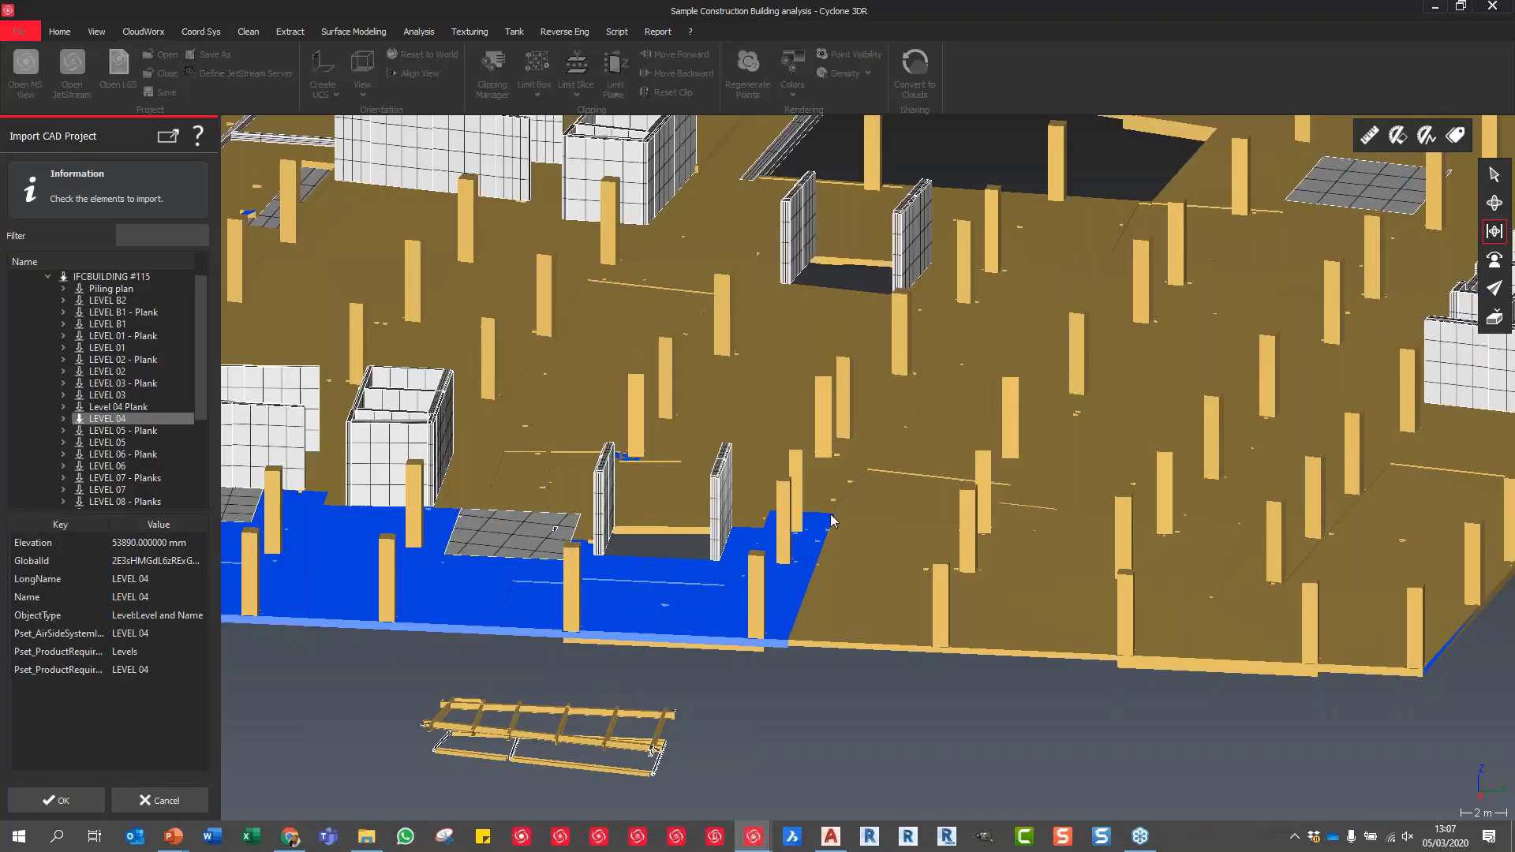
scroll(830, 520, "up", 3)
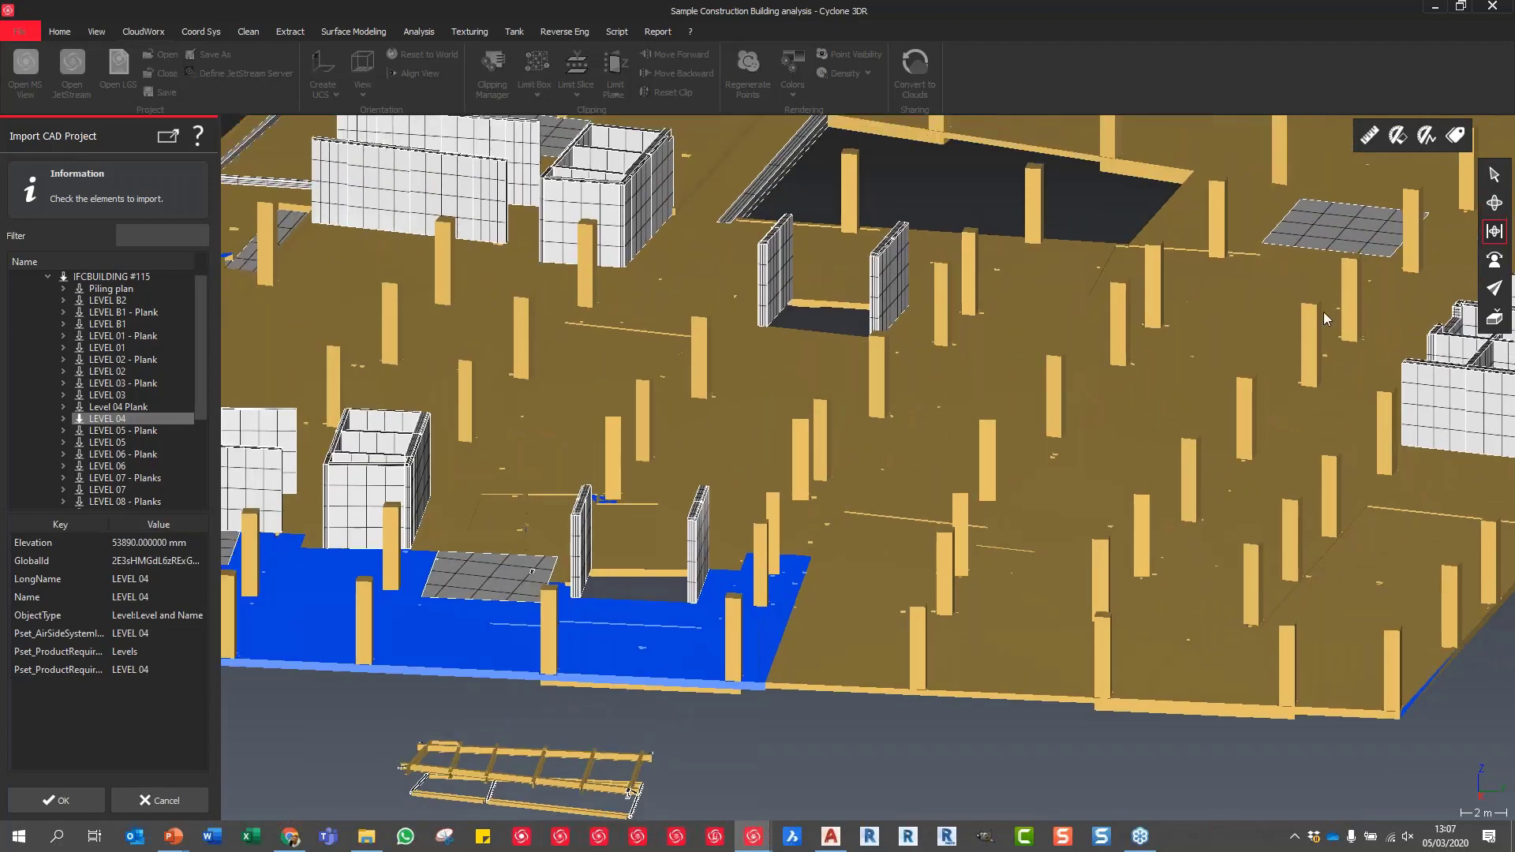
left_click_drag(1325, 318, 986, 371)
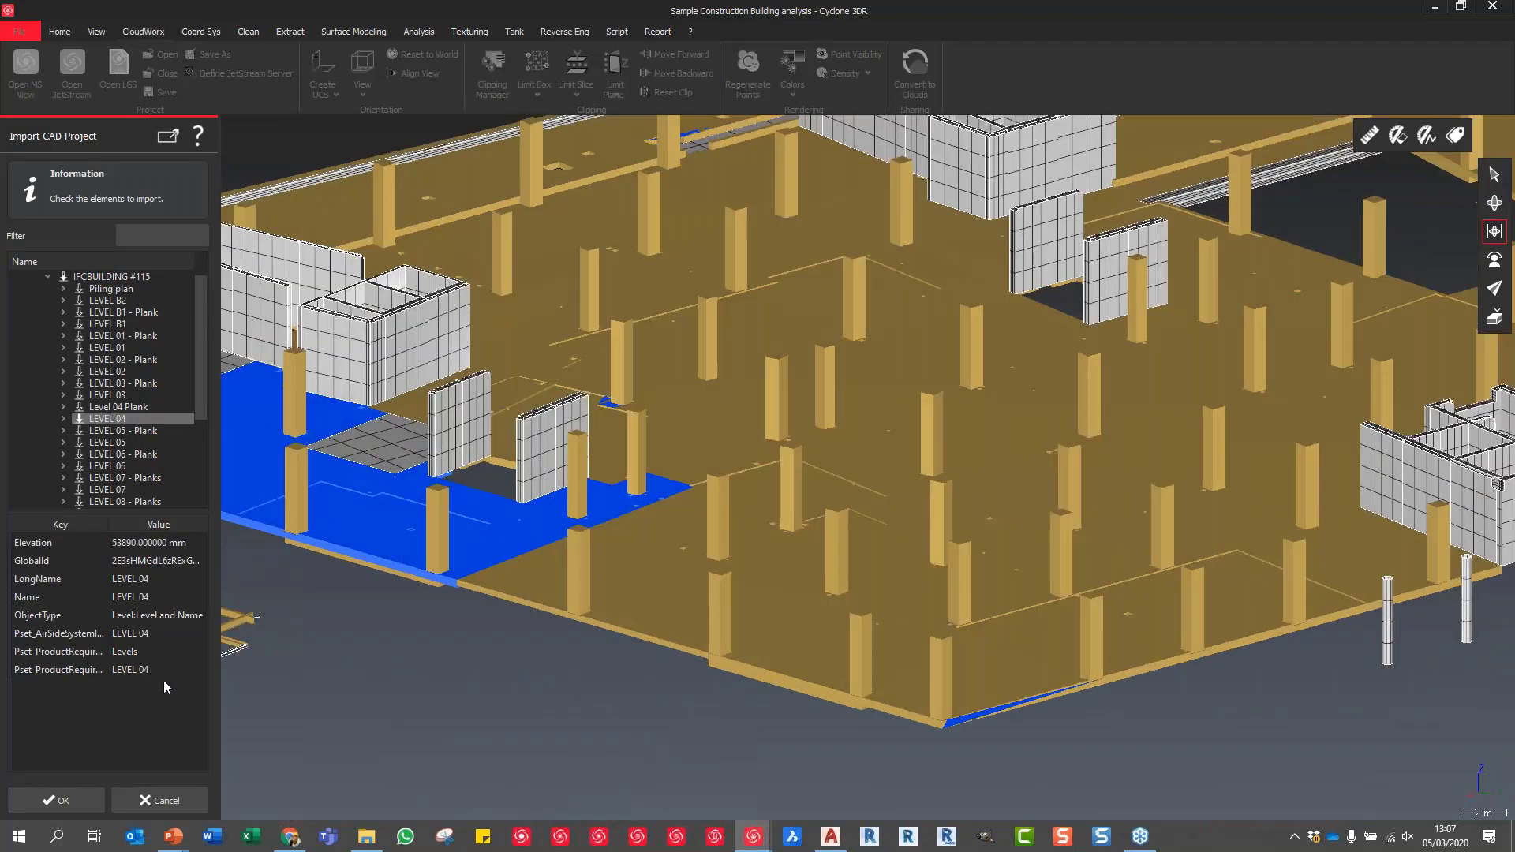
left_click(86, 798)
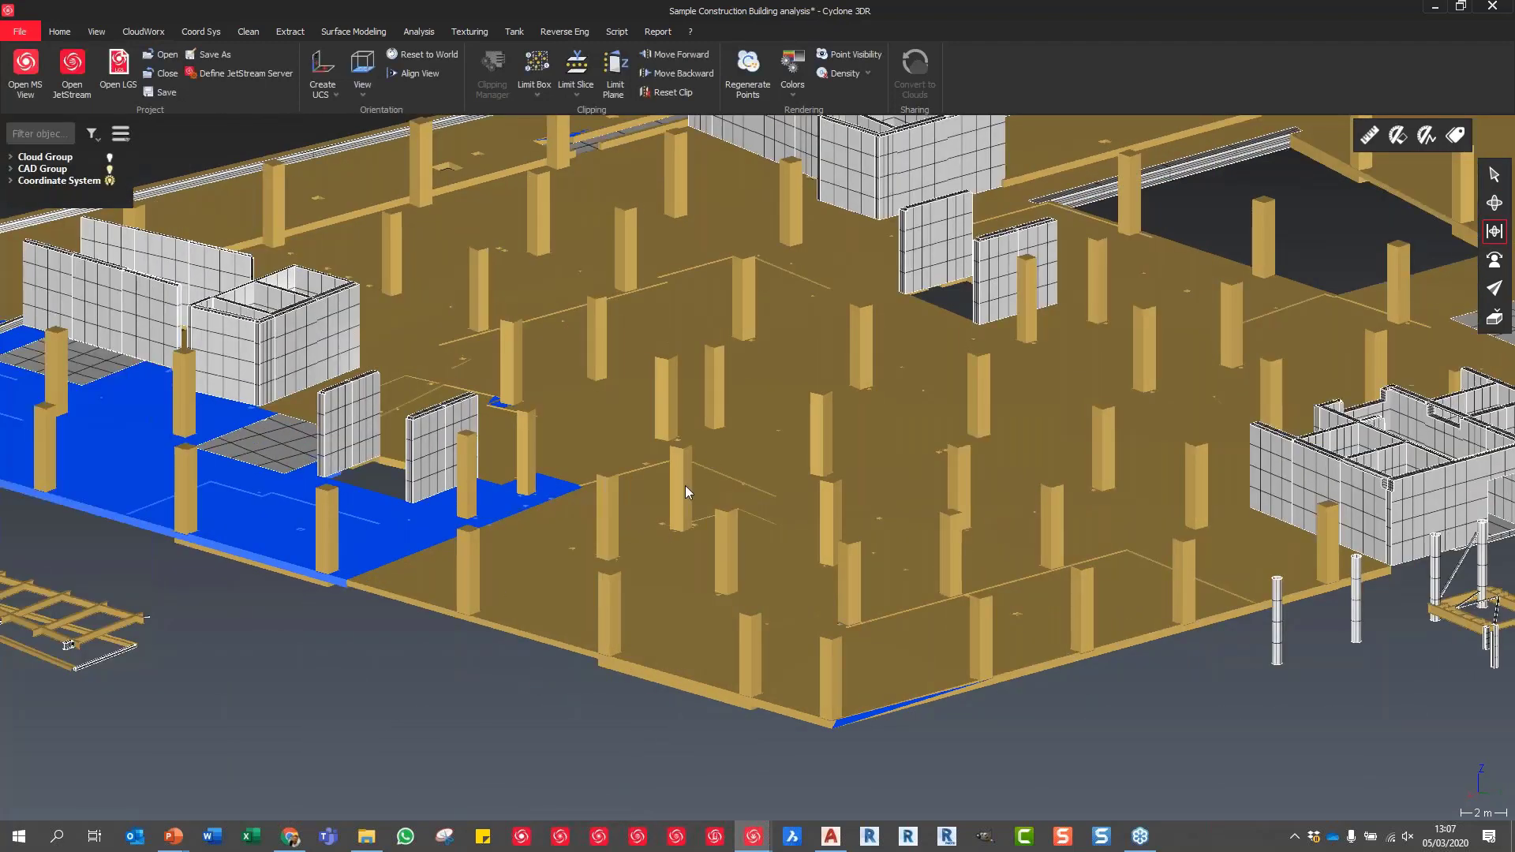
In CAD Group, hide the Level 04 import, show the full SampleConstruction model, and orbit it
left_click(10, 168)
left_click(125, 192)
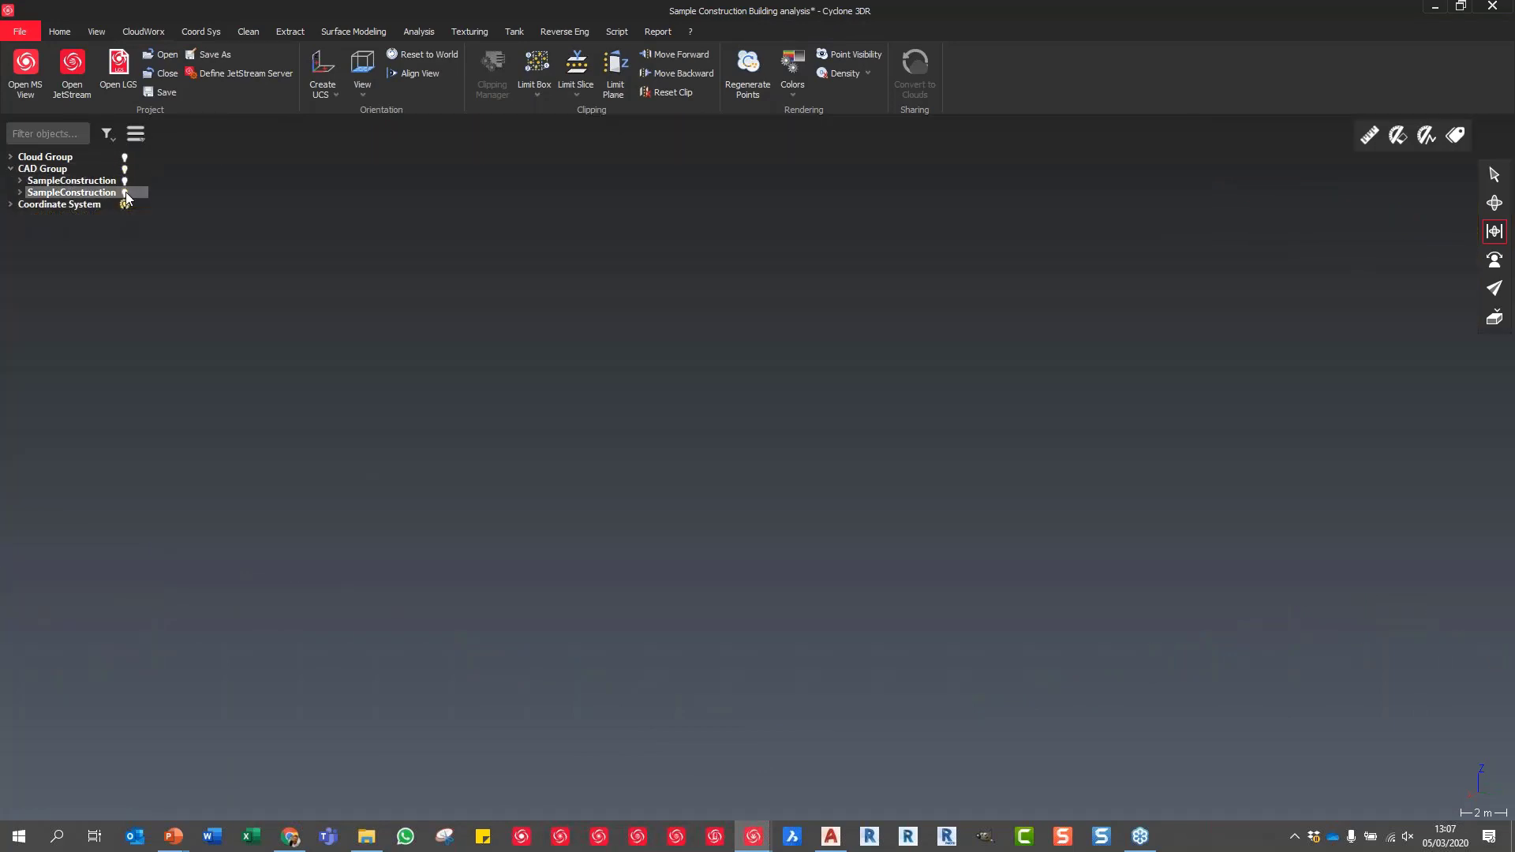
left_click(125, 181)
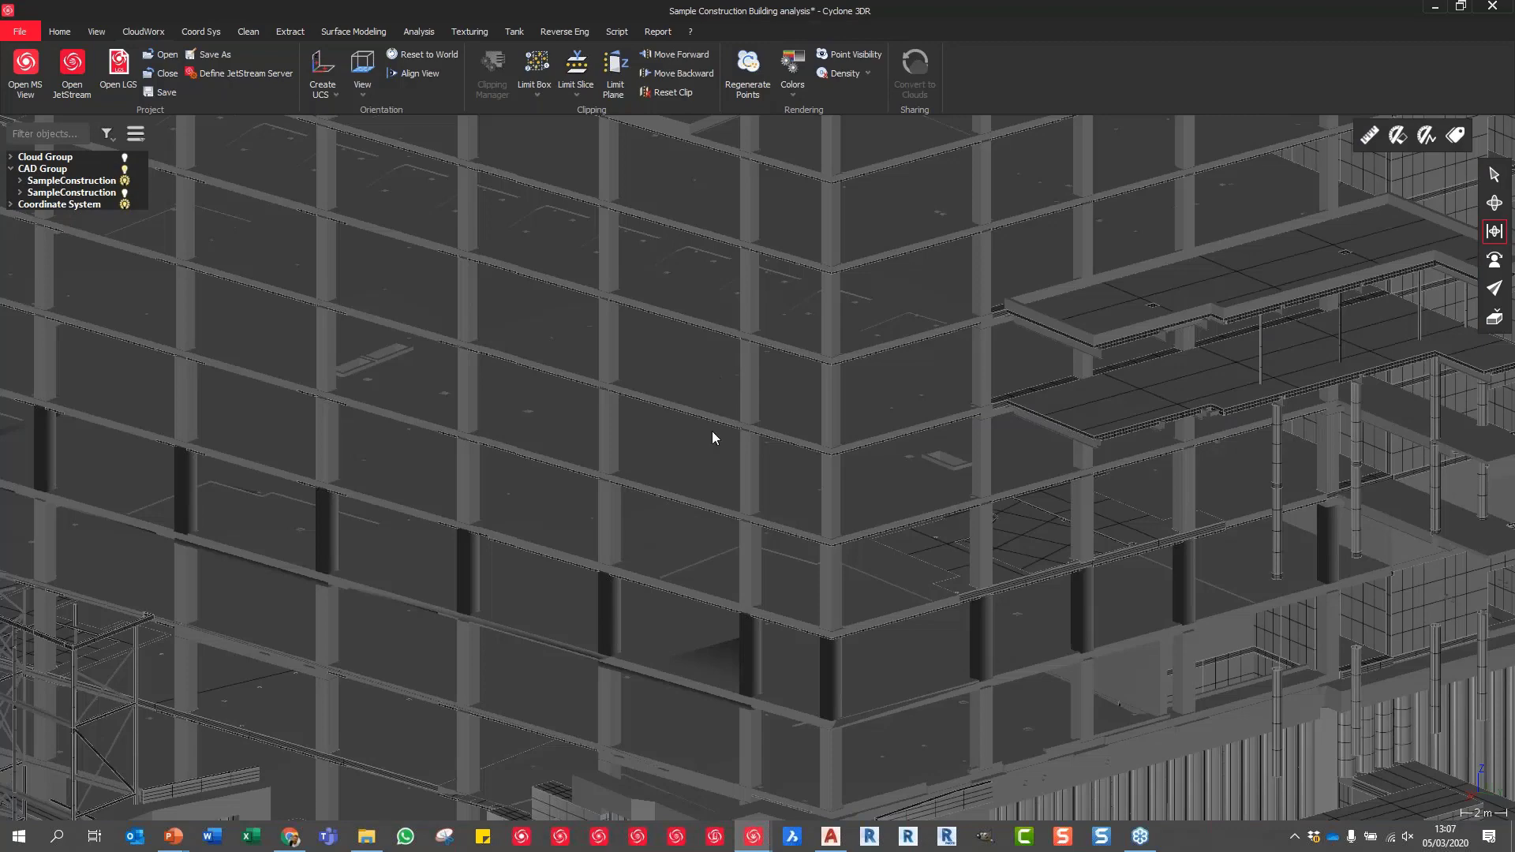
scroll(748, 444, "down", 10)
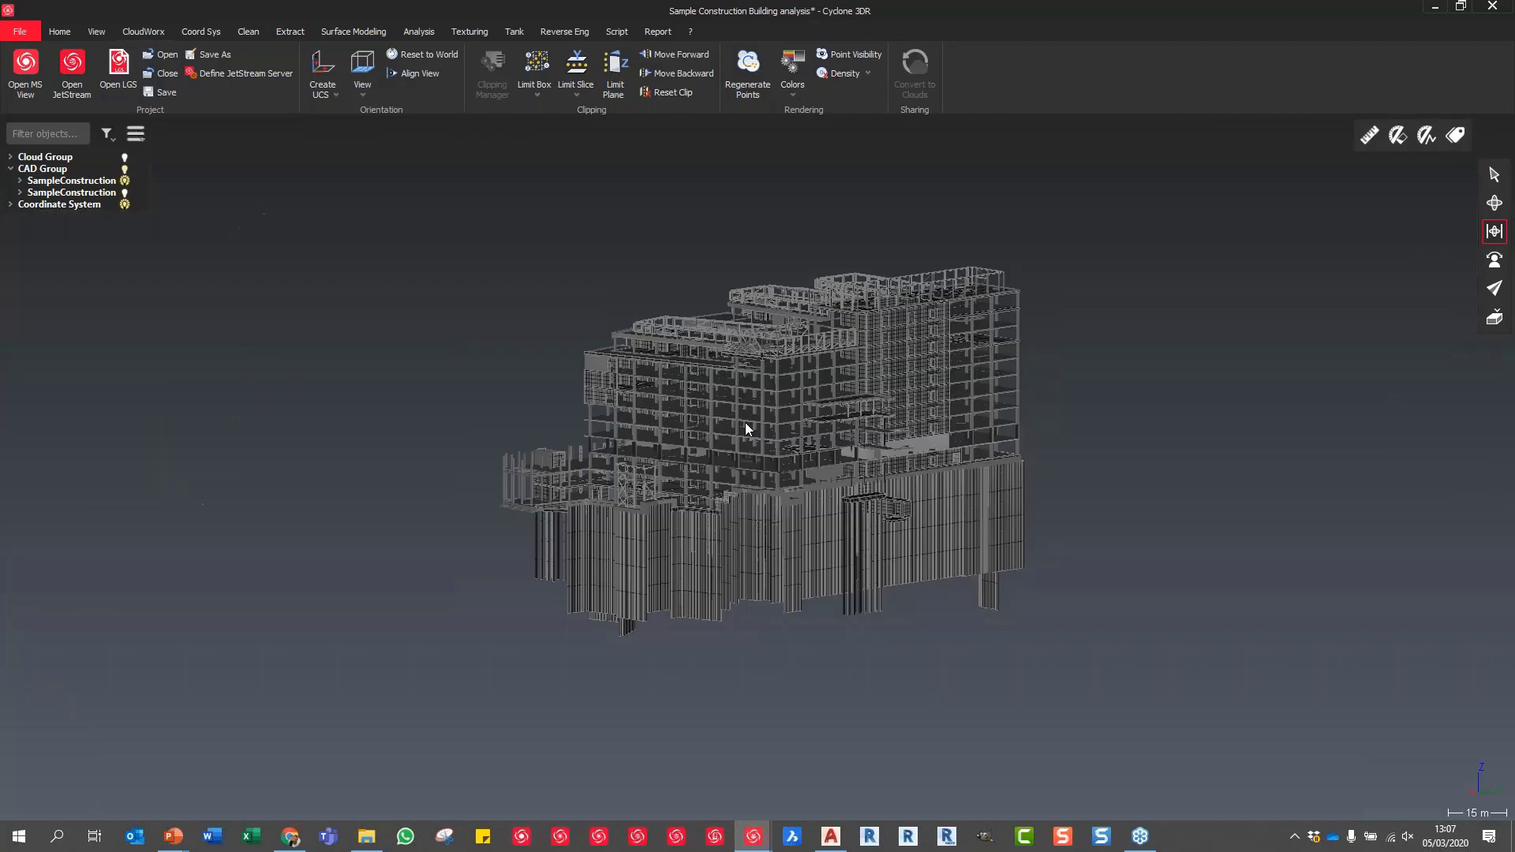
left_click_drag(748, 428, 1190, 436)
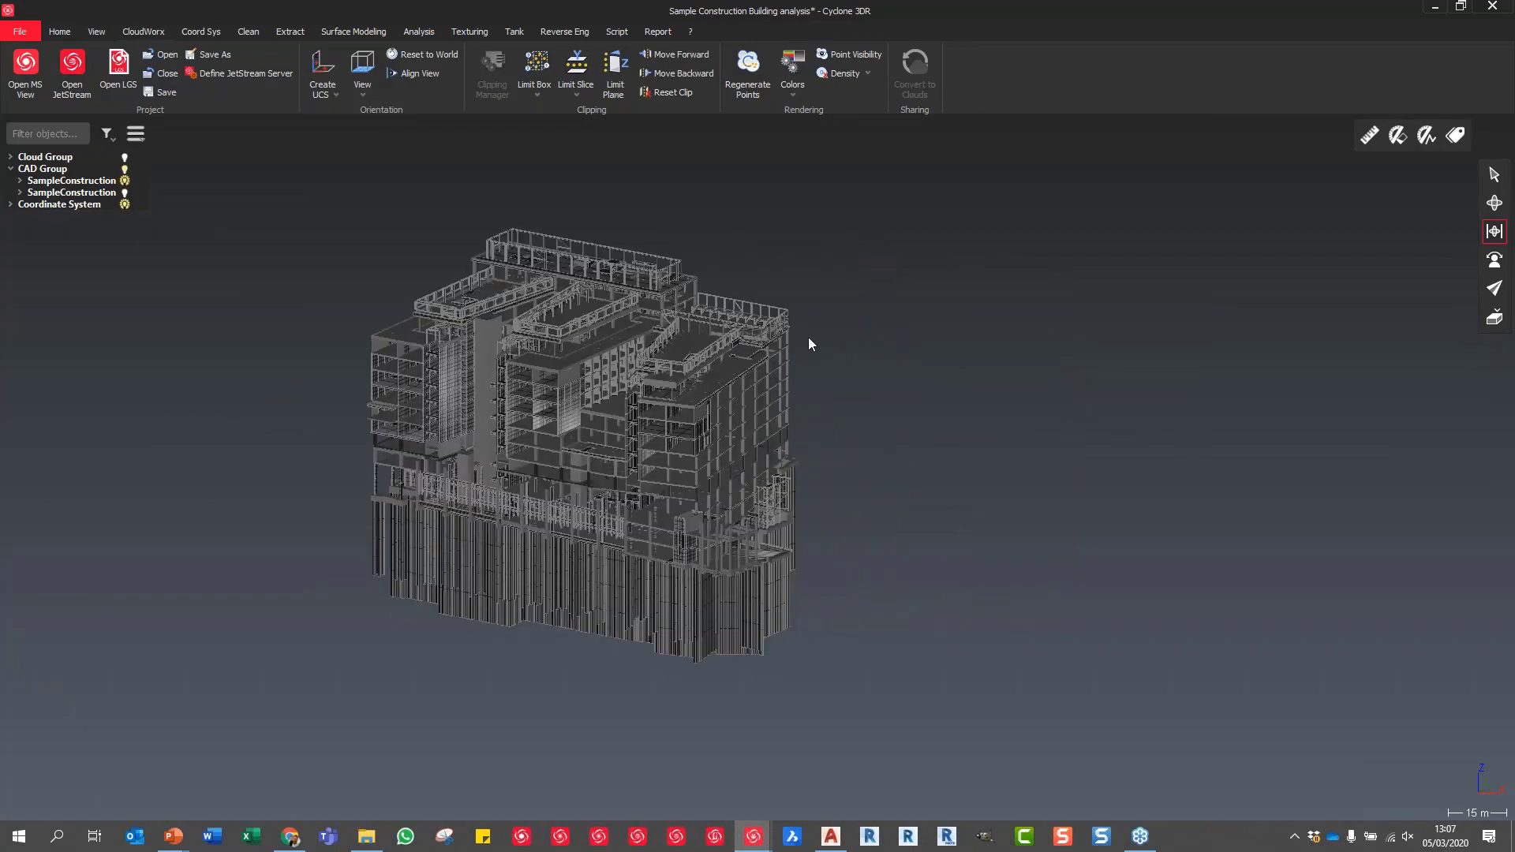
scroll(701, 338, "up", 3)
scroll(700, 338, "up", 9)
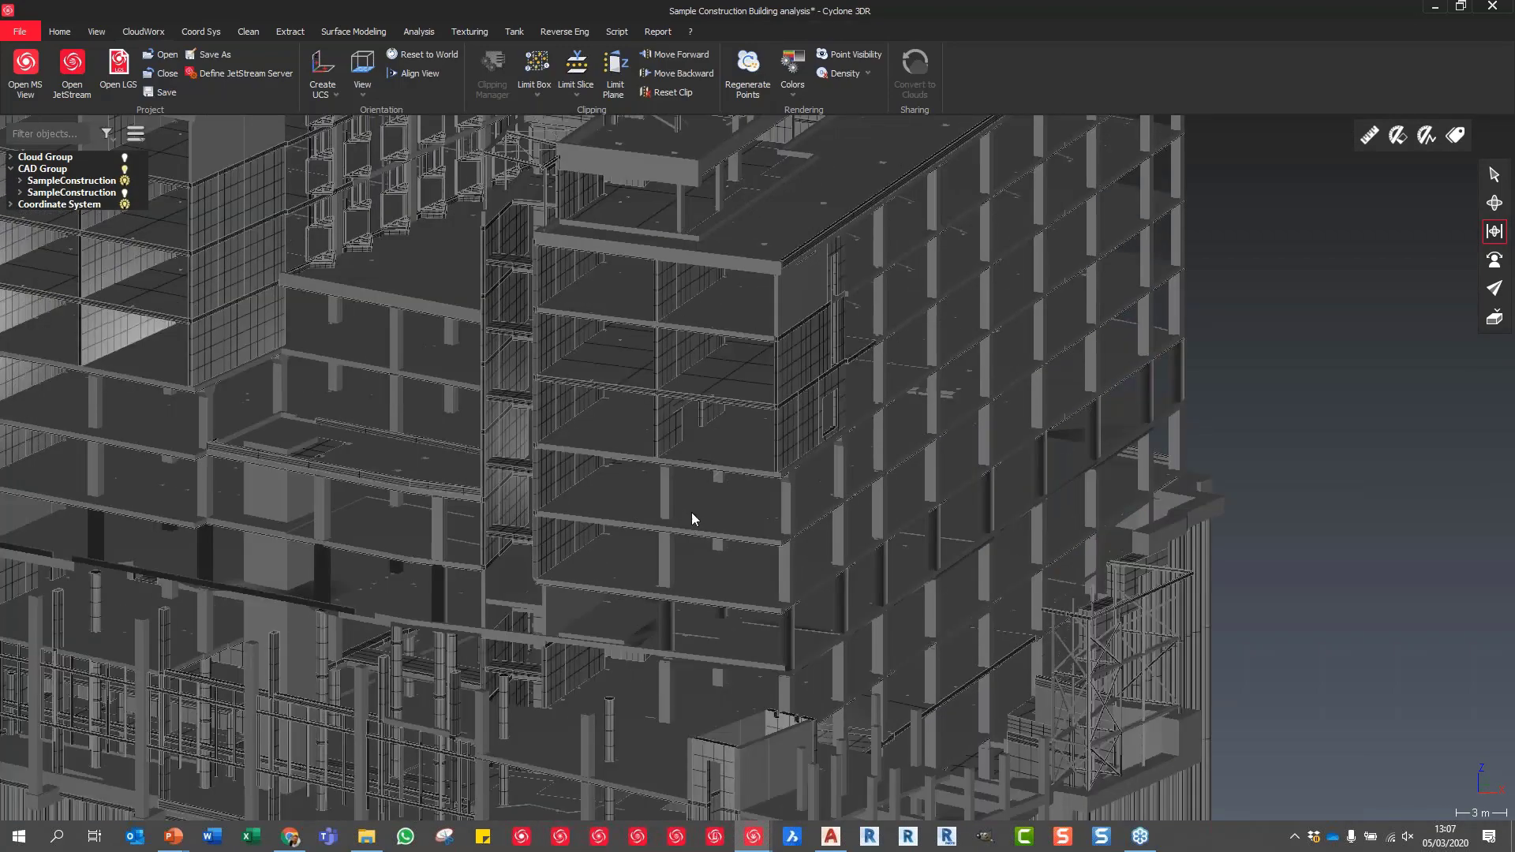
left_click_drag(691, 510, 657, 473)
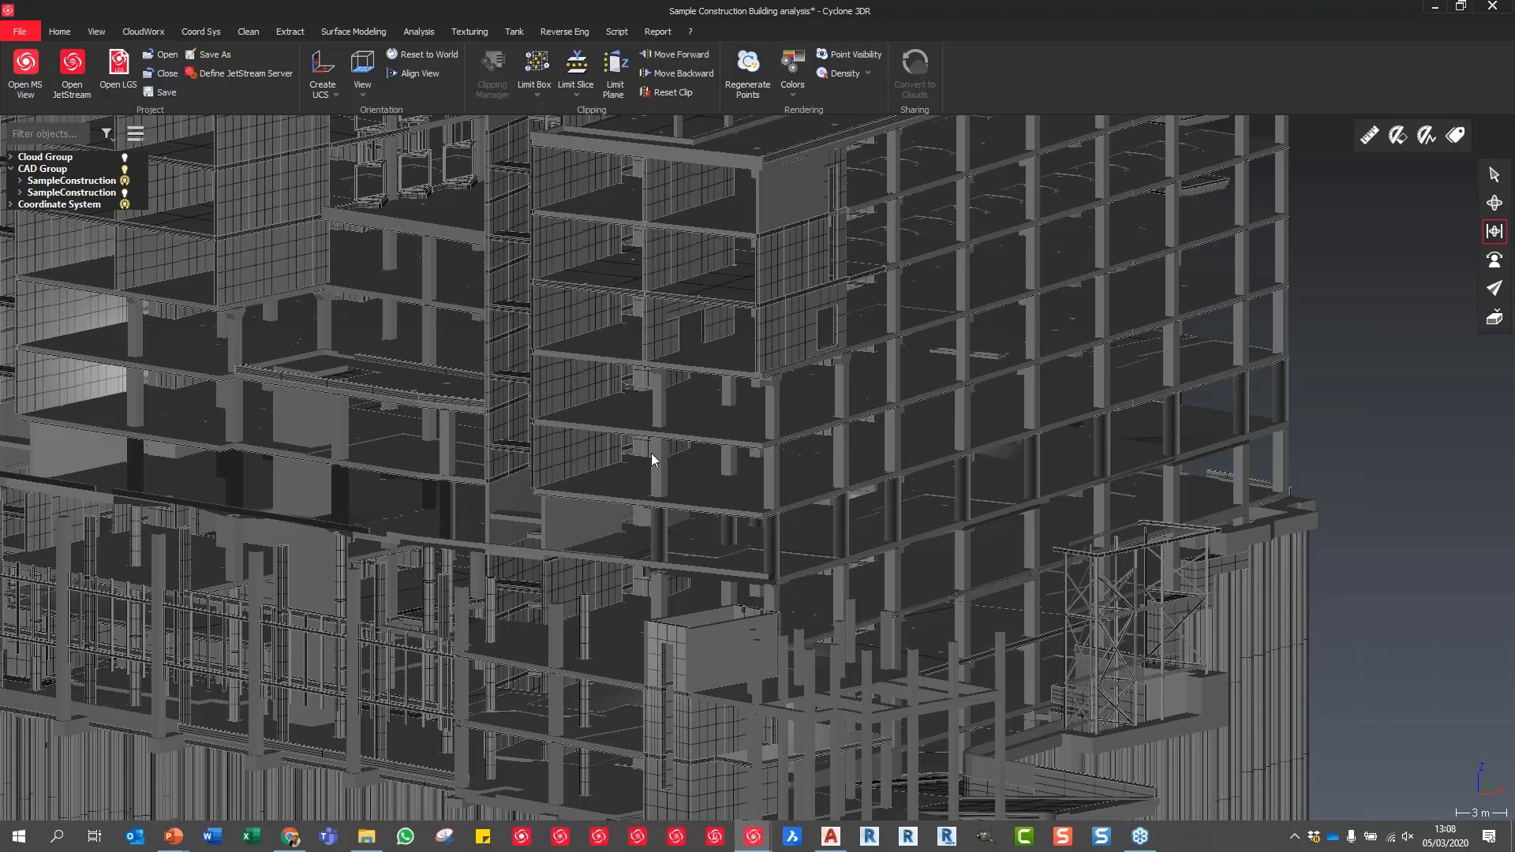
Open Sample_Construction.lgs in Meters with the default coordinate system, then zoom into the interior columns
left_click(120, 71)
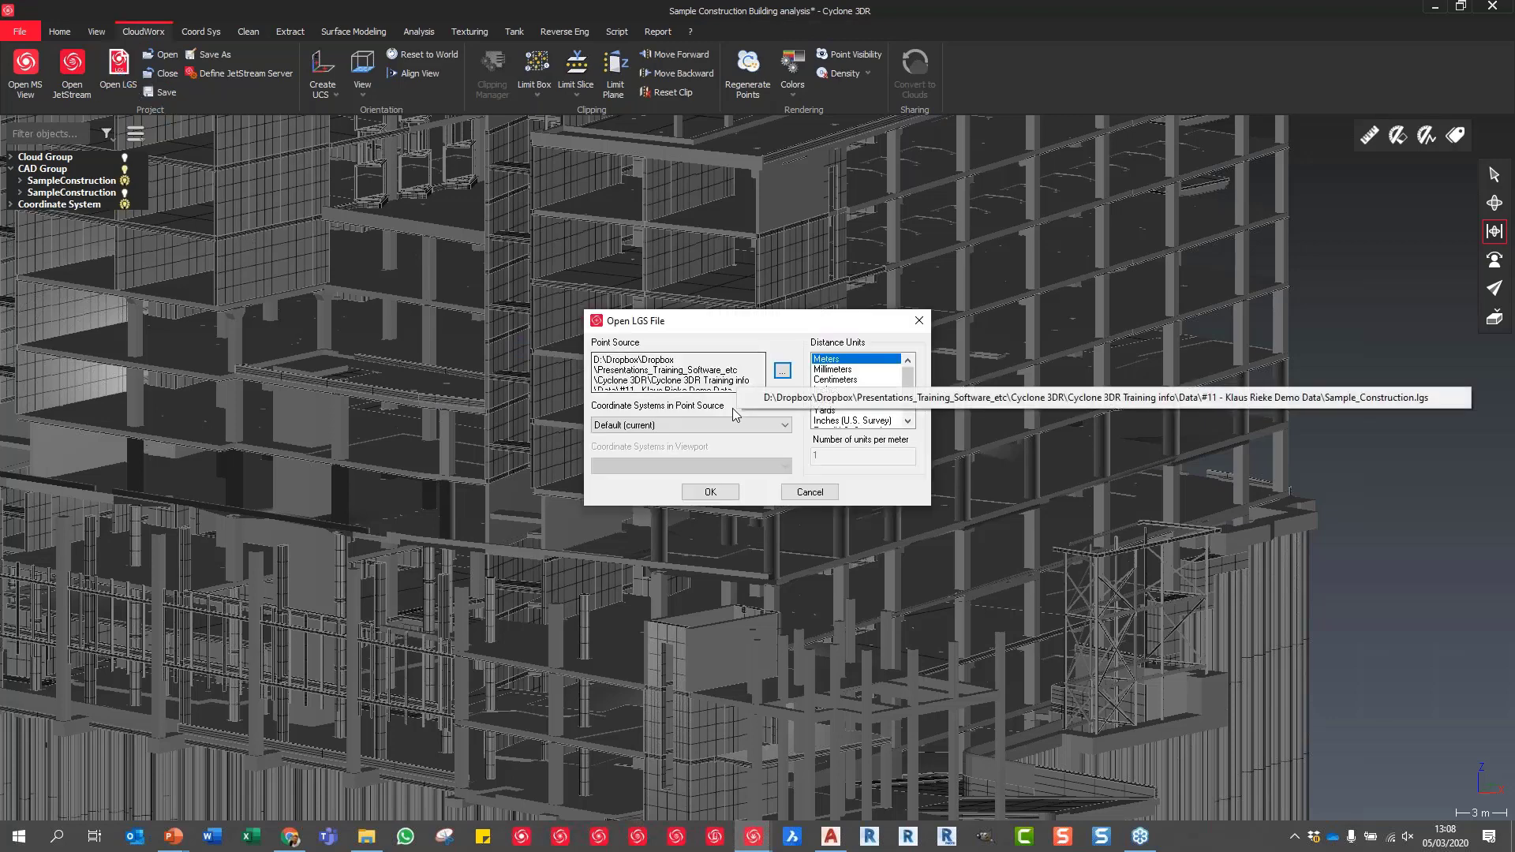
left_click(720, 493)
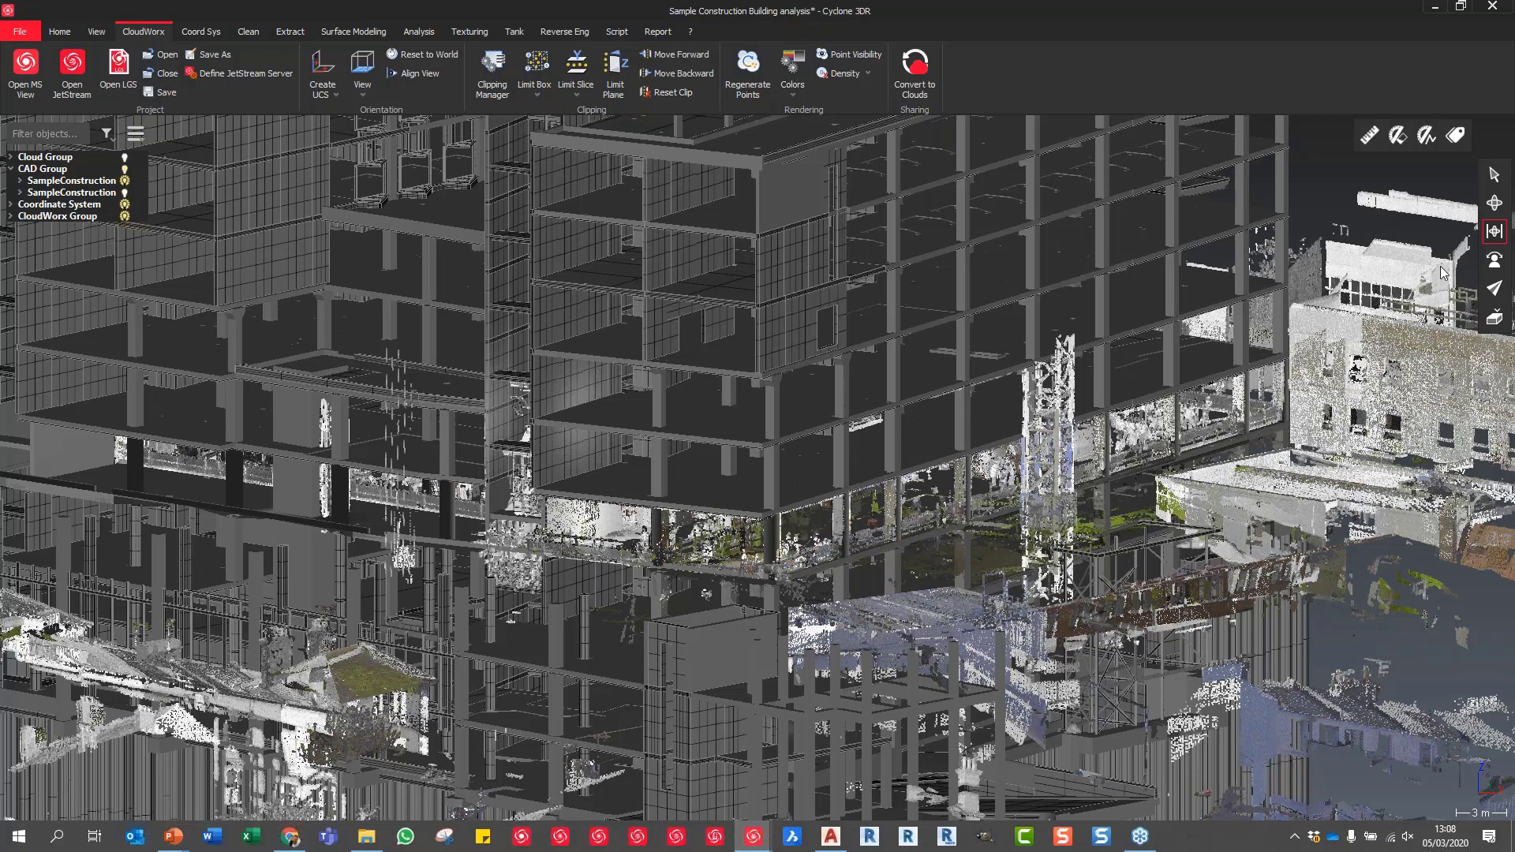
left_click(1502, 207)
left_click_drag(868, 457, 844, 509)
scroll(844, 510, "up", 3)
scroll(821, 593, "up", 3)
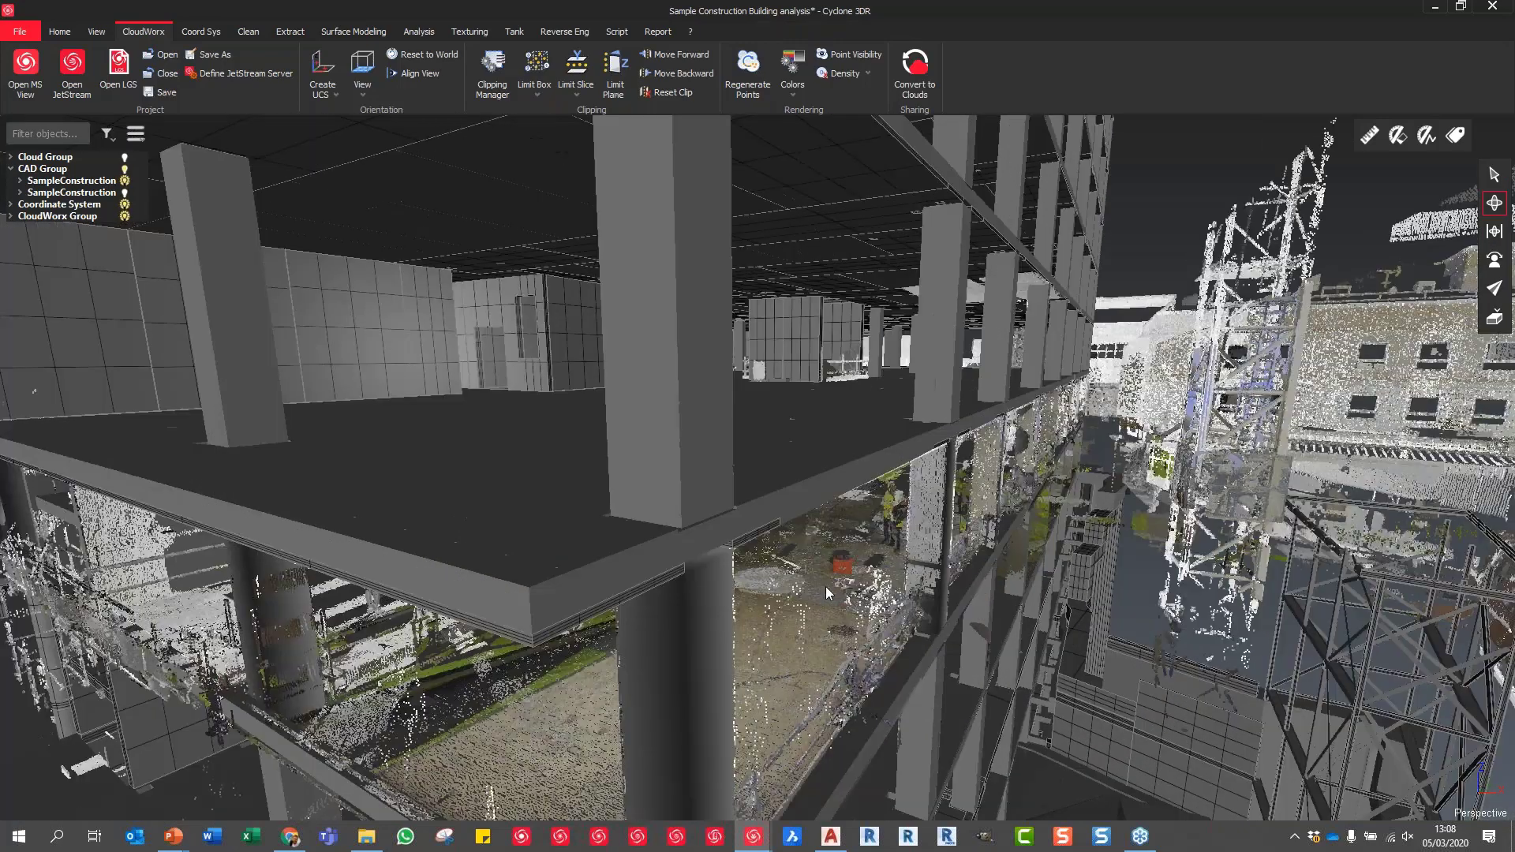
scroll(825, 586, "up", 3)
scroll(820, 551, "up", 4)
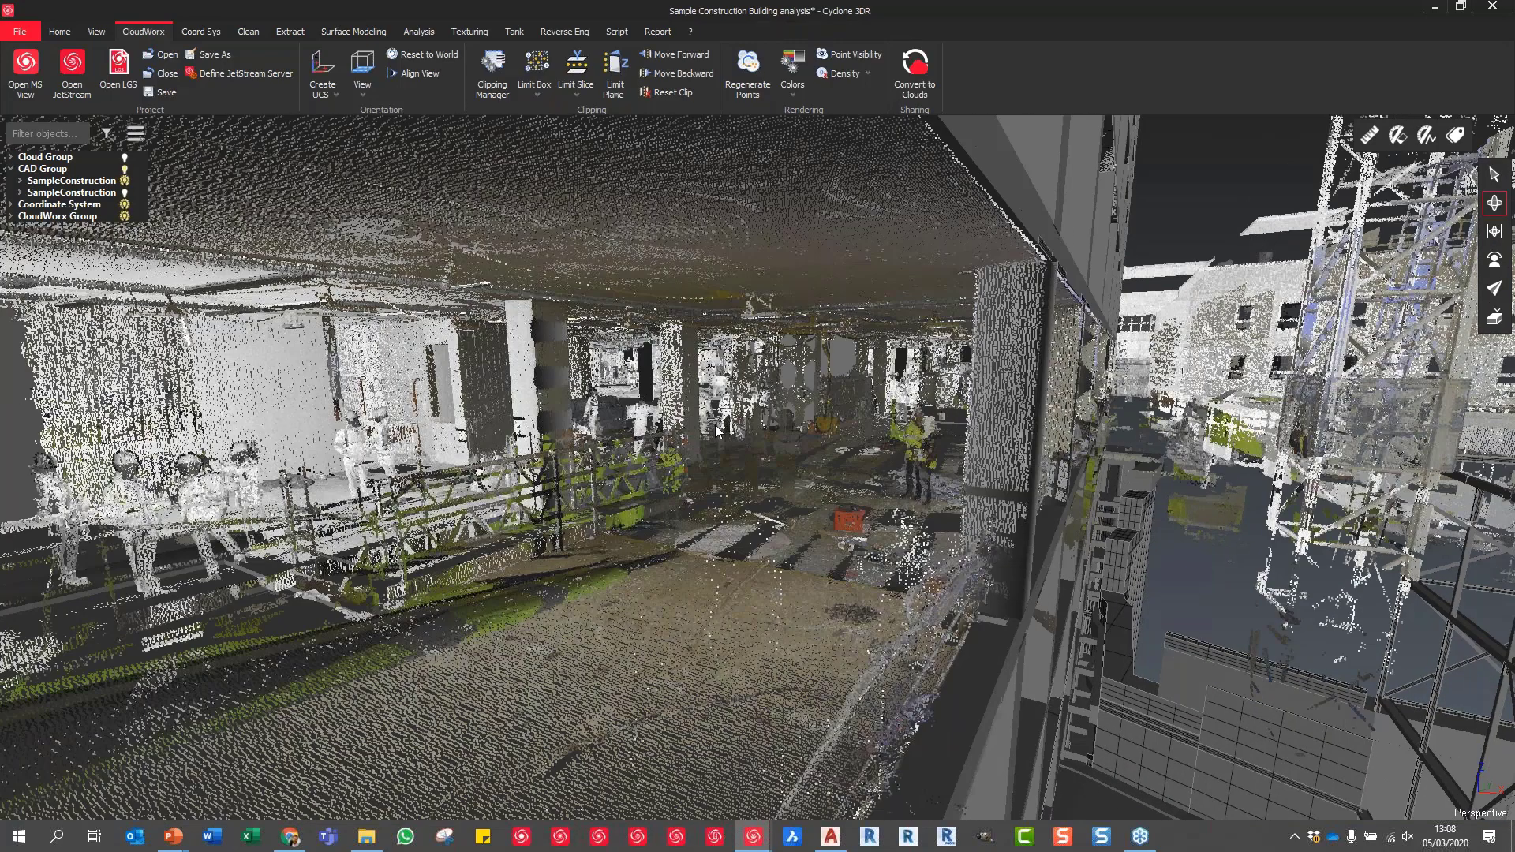
left_click_drag(670, 407, 563, 481)
scroll(563, 481, "up", 3)
scroll(930, 350, "up", 3)
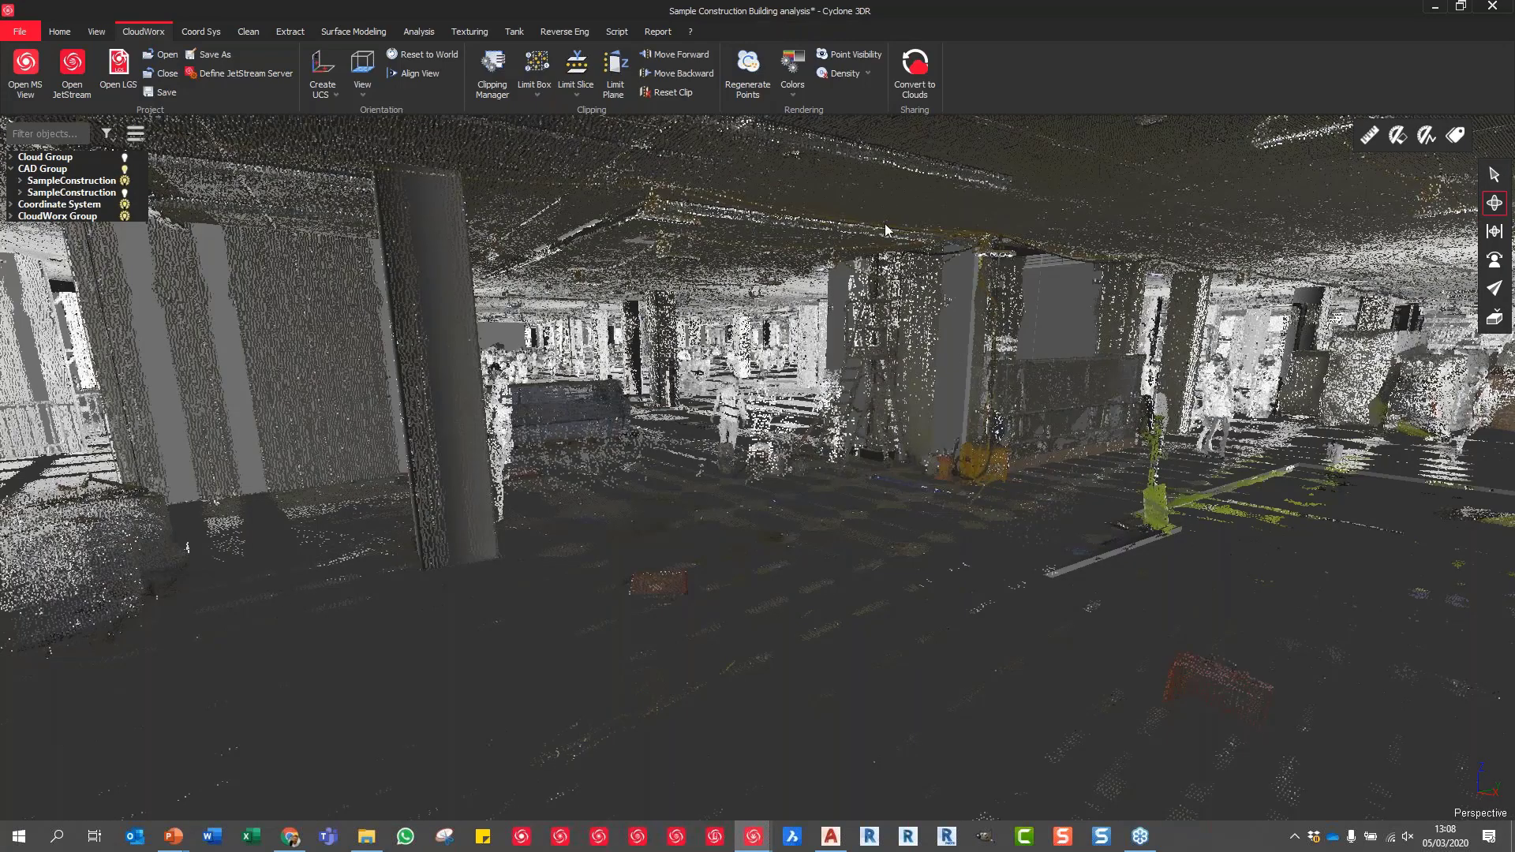
Close Convert to Clouds, display Cloud Group in place of CloudWorx Group, and orbit to the building
left_click(916, 75)
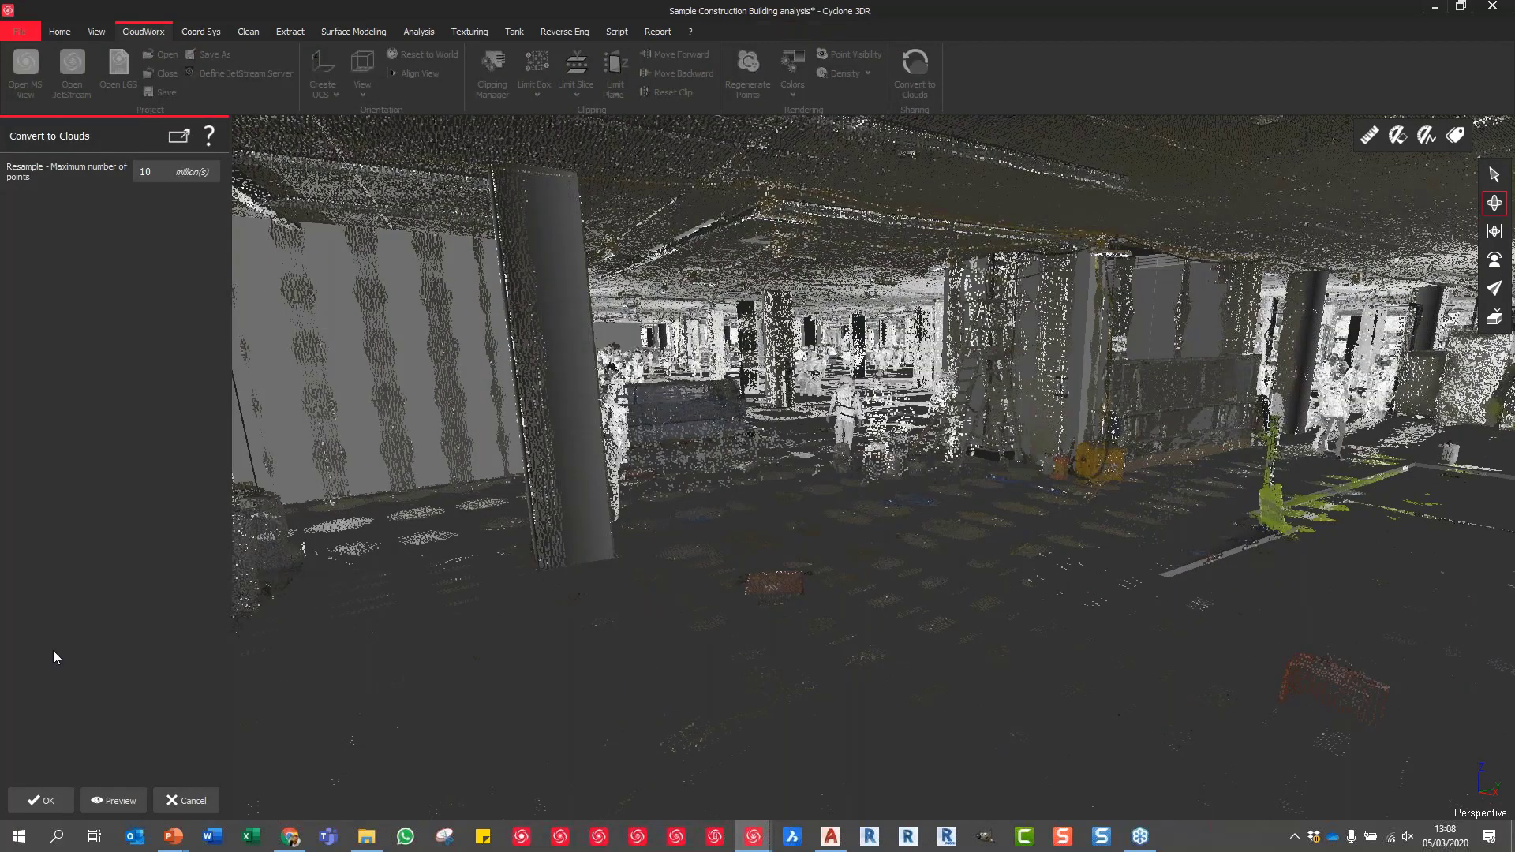
left_click(190, 801)
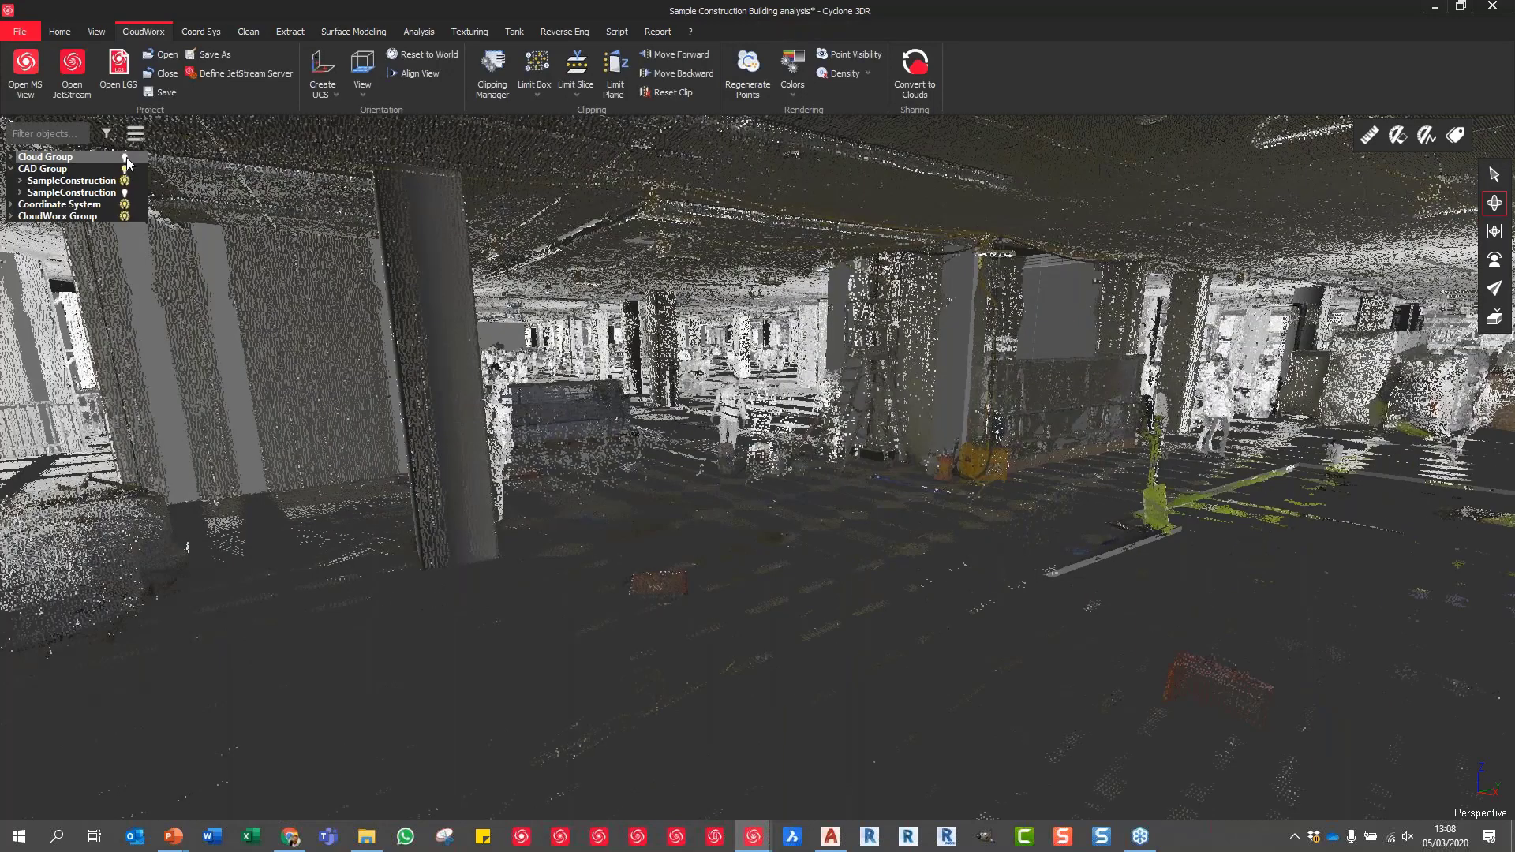
left_click(126, 158)
left_click(125, 217)
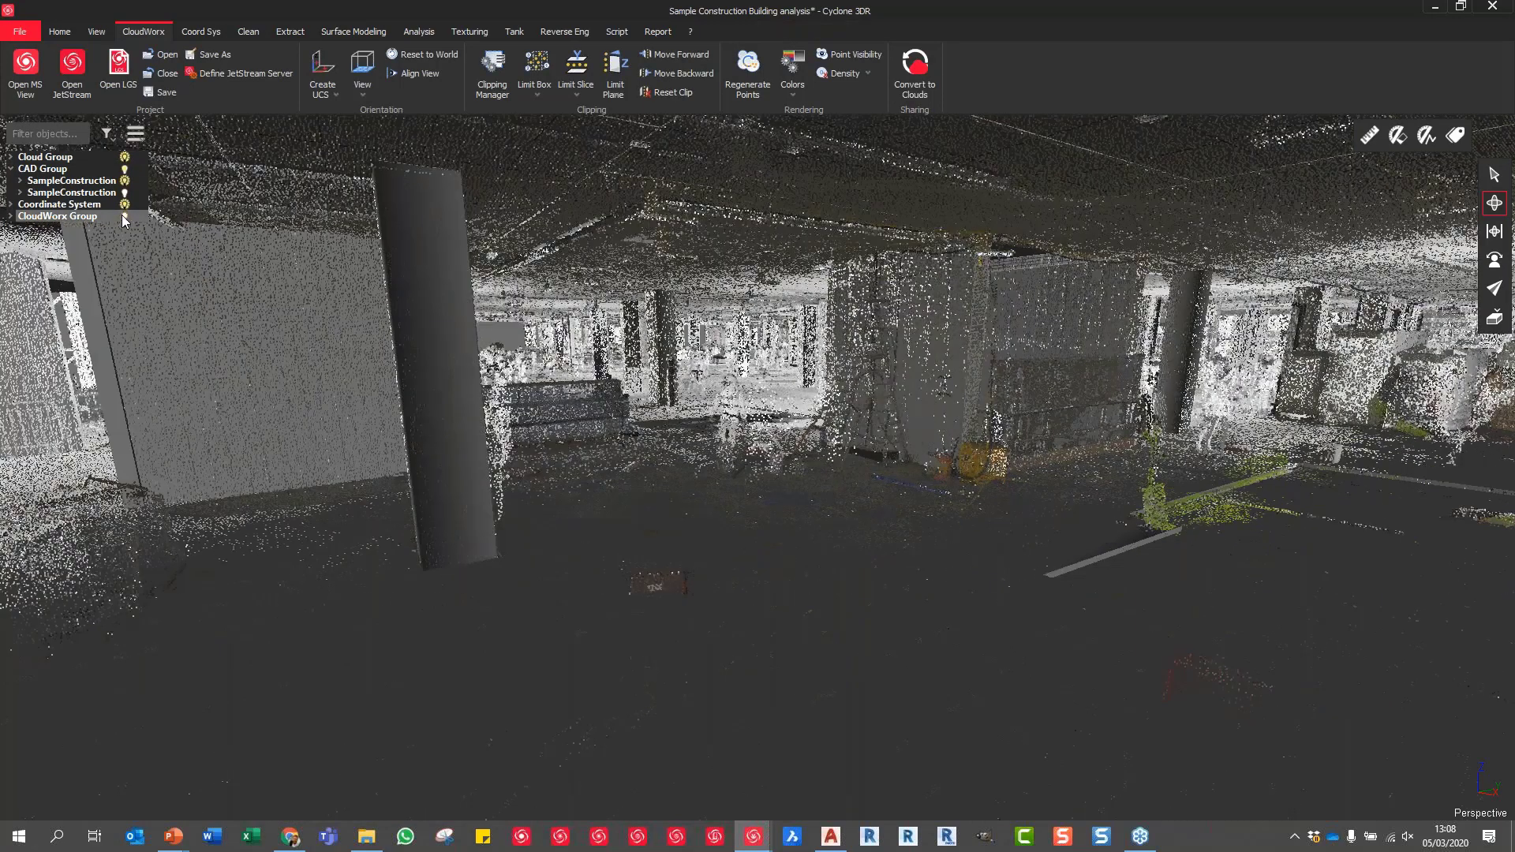
scroll(599, 534, "down", 10)
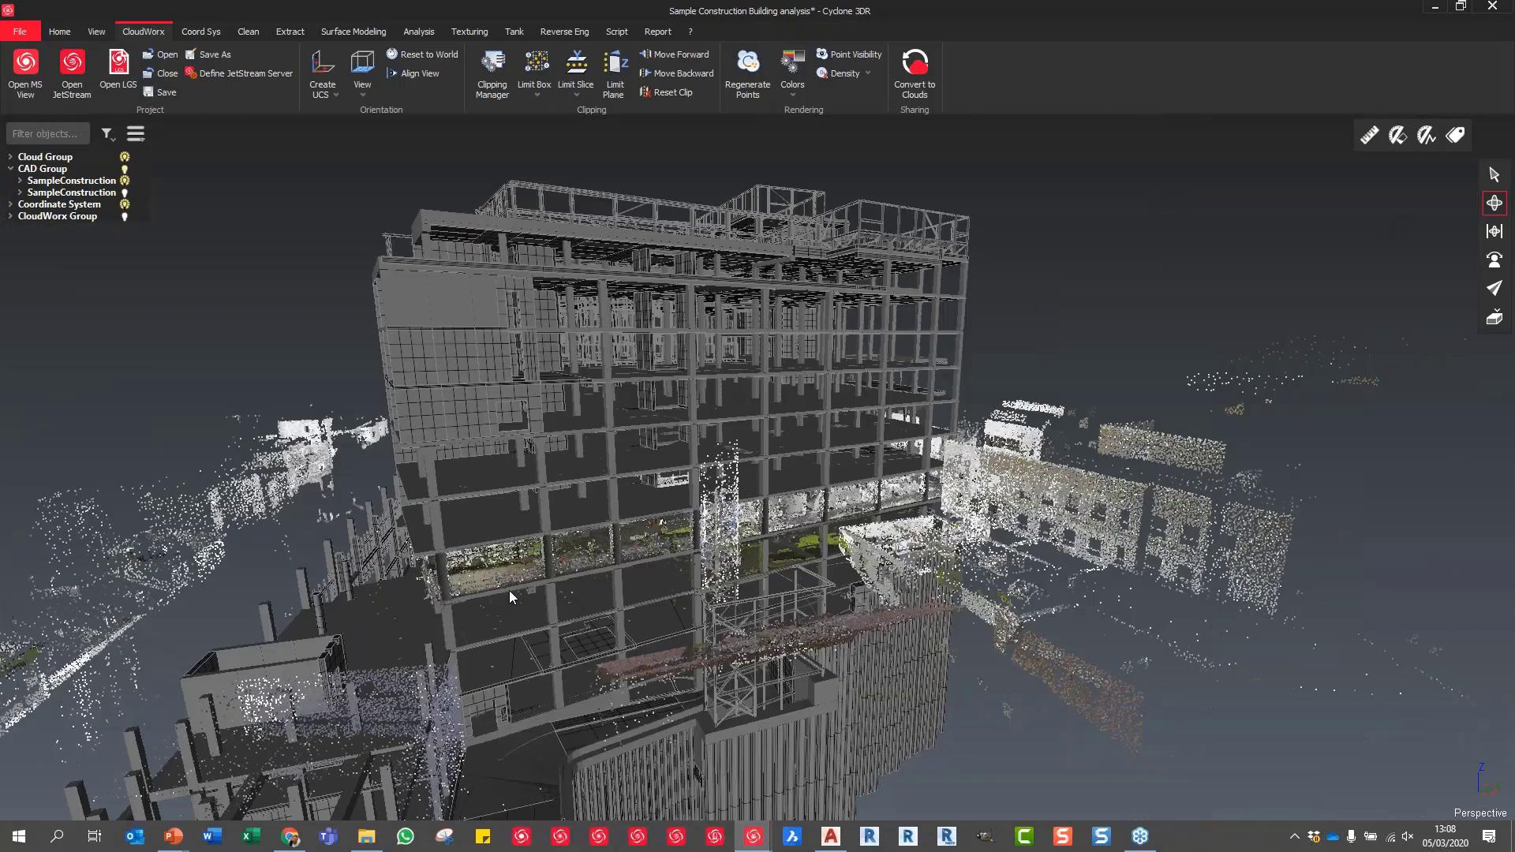
scroll(509, 590, "up", 5)
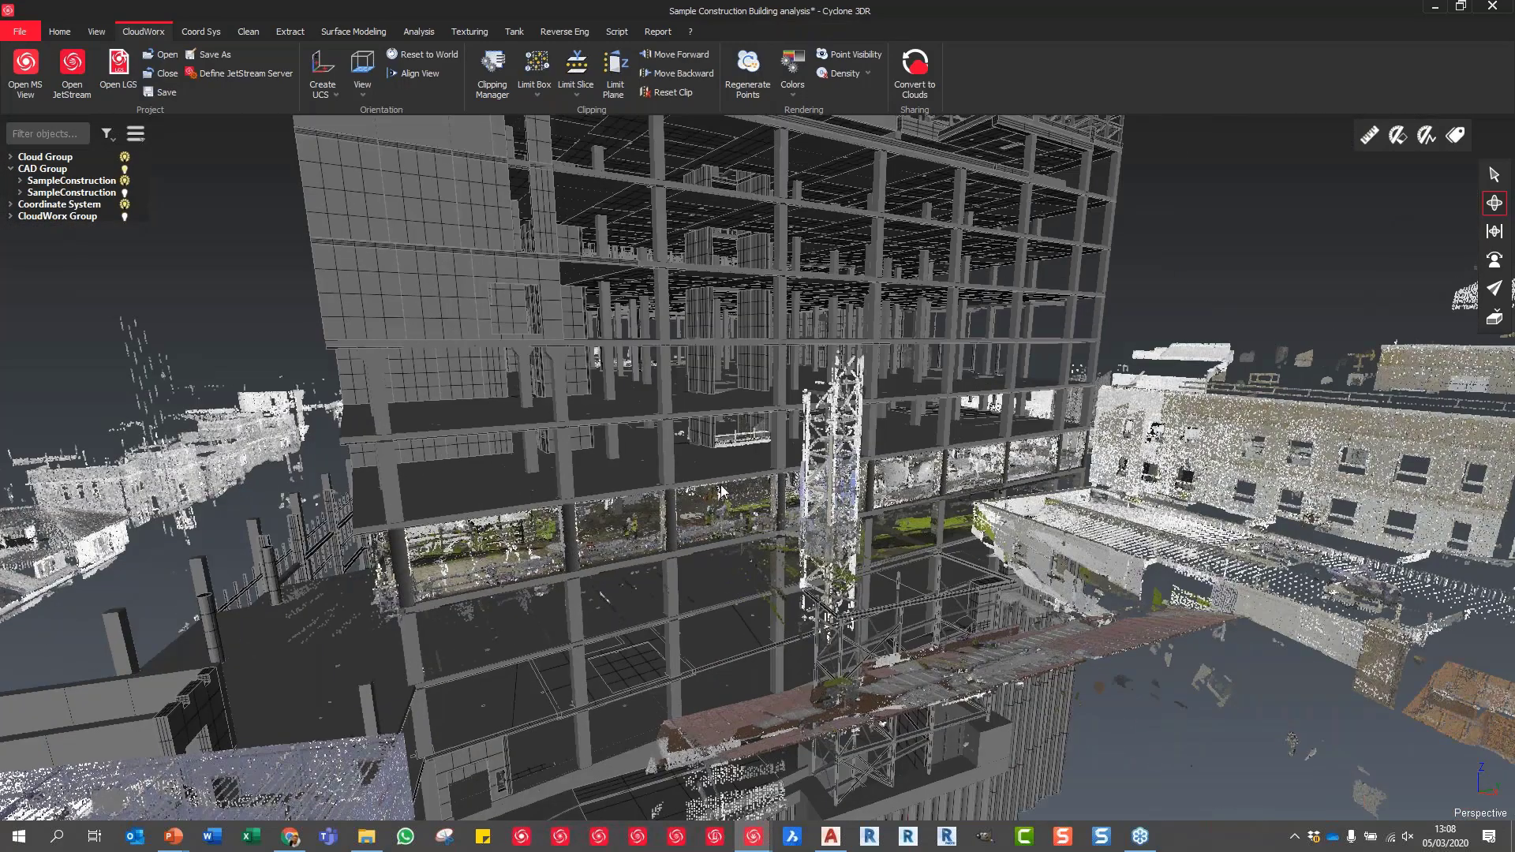
left_click_drag(642, 545, 757, 543)
scroll(613, 562, "up", 3)
scroll(602, 571, "up", 3)
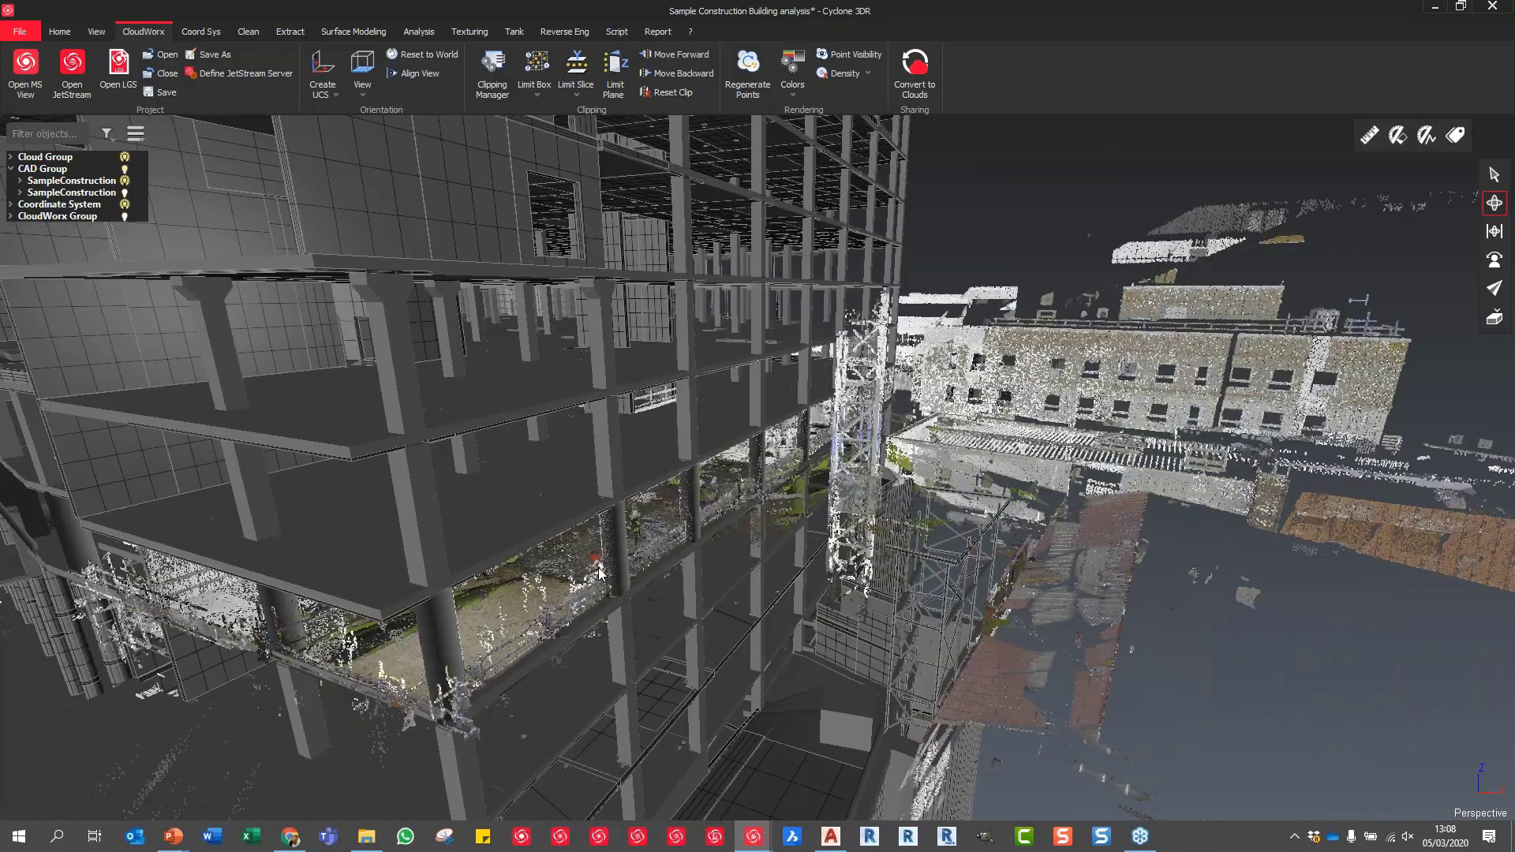
scroll(600, 573, "down", 2)
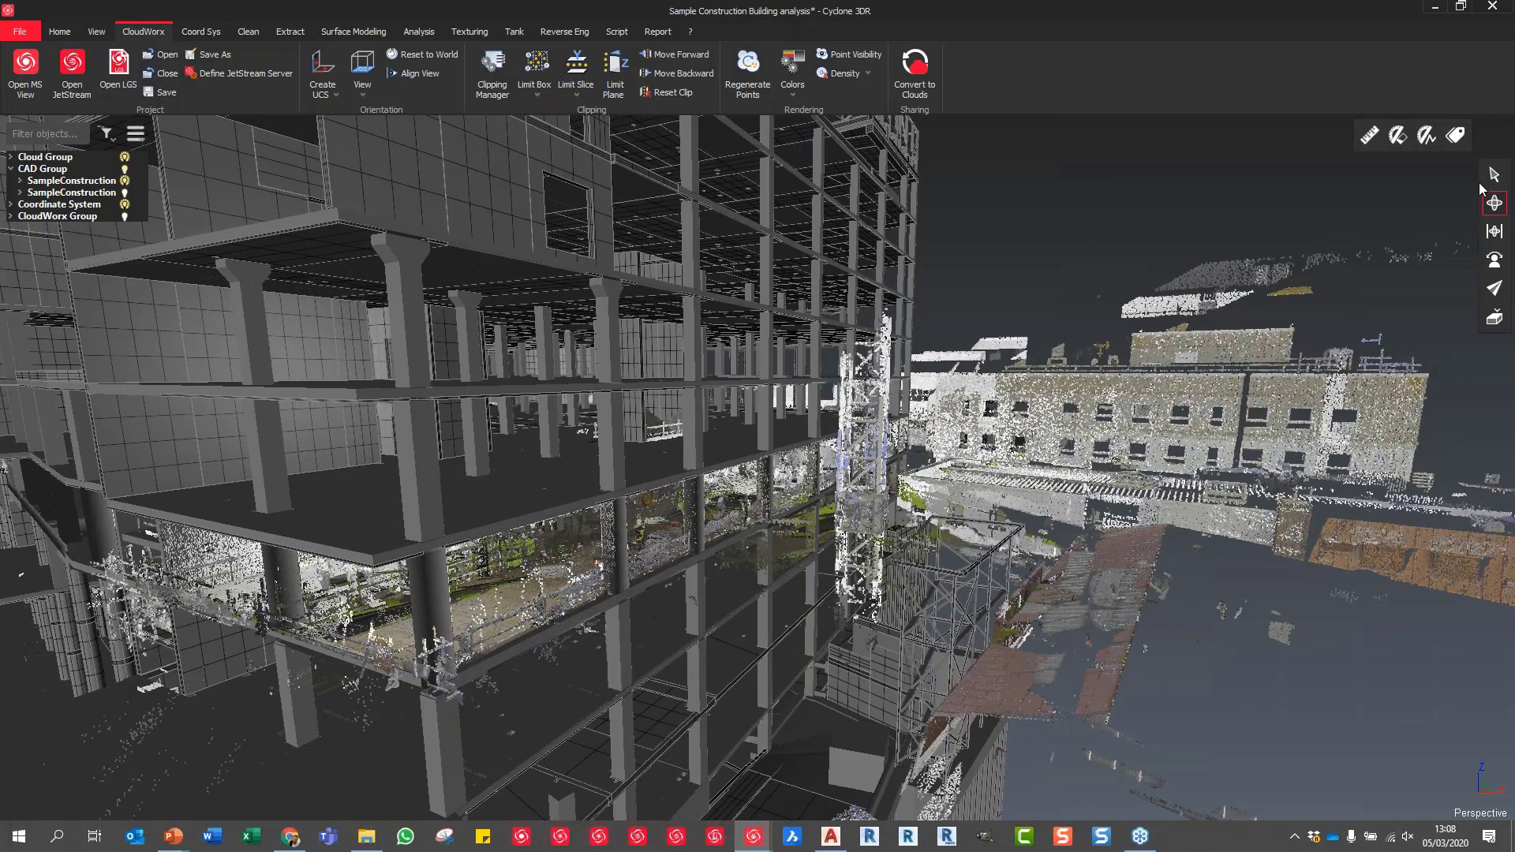
left_click(1490, 177)
Select the floor slab and point cloud and apply Show Only to them
left_click(584, 634)
scroll(684, 551, "up", 5)
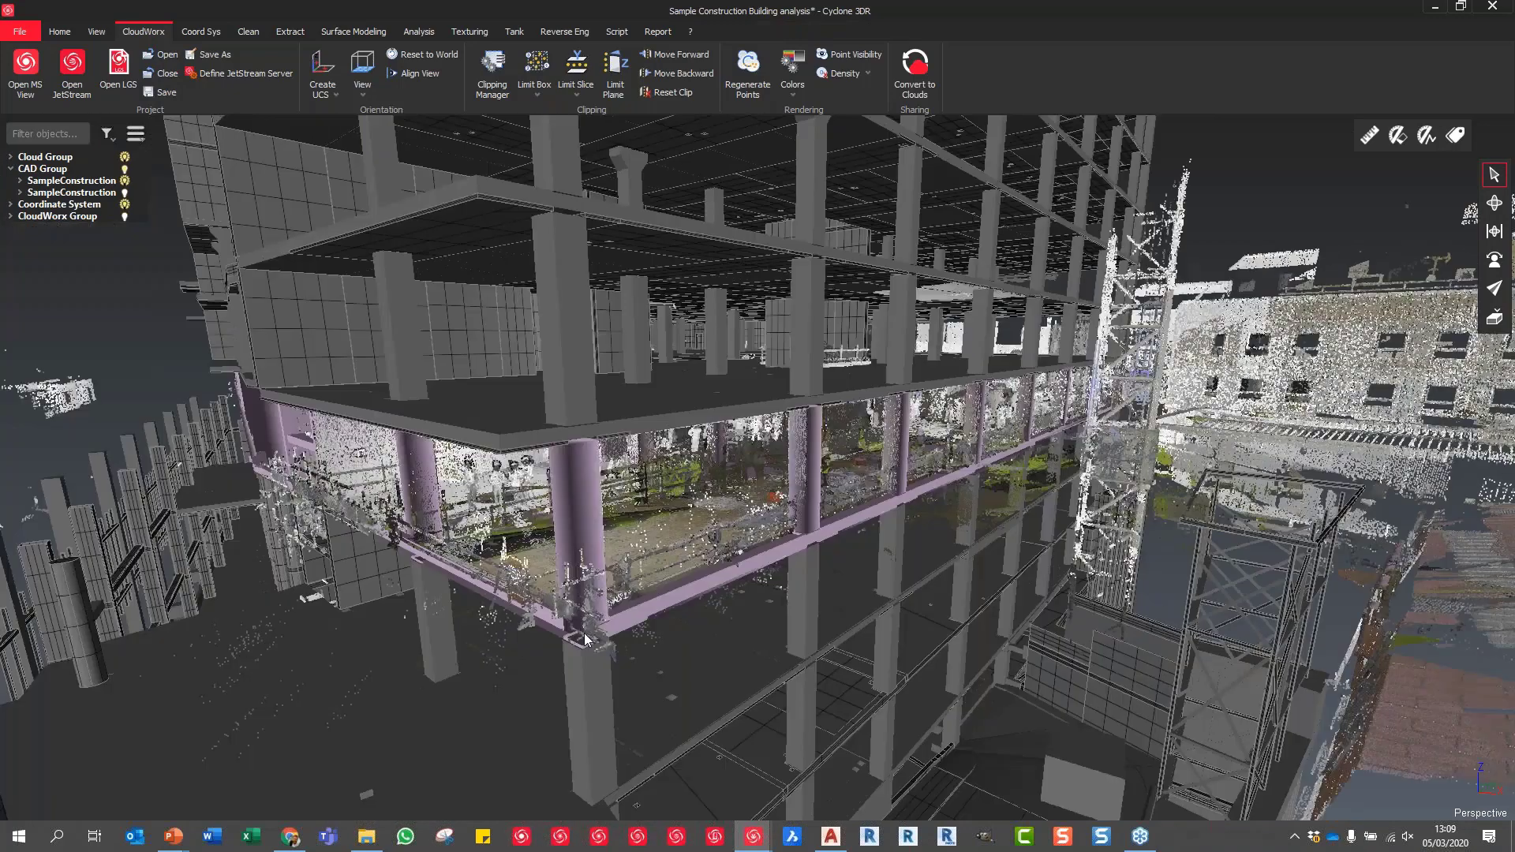
left_click(703, 532)
right_click(702, 531)
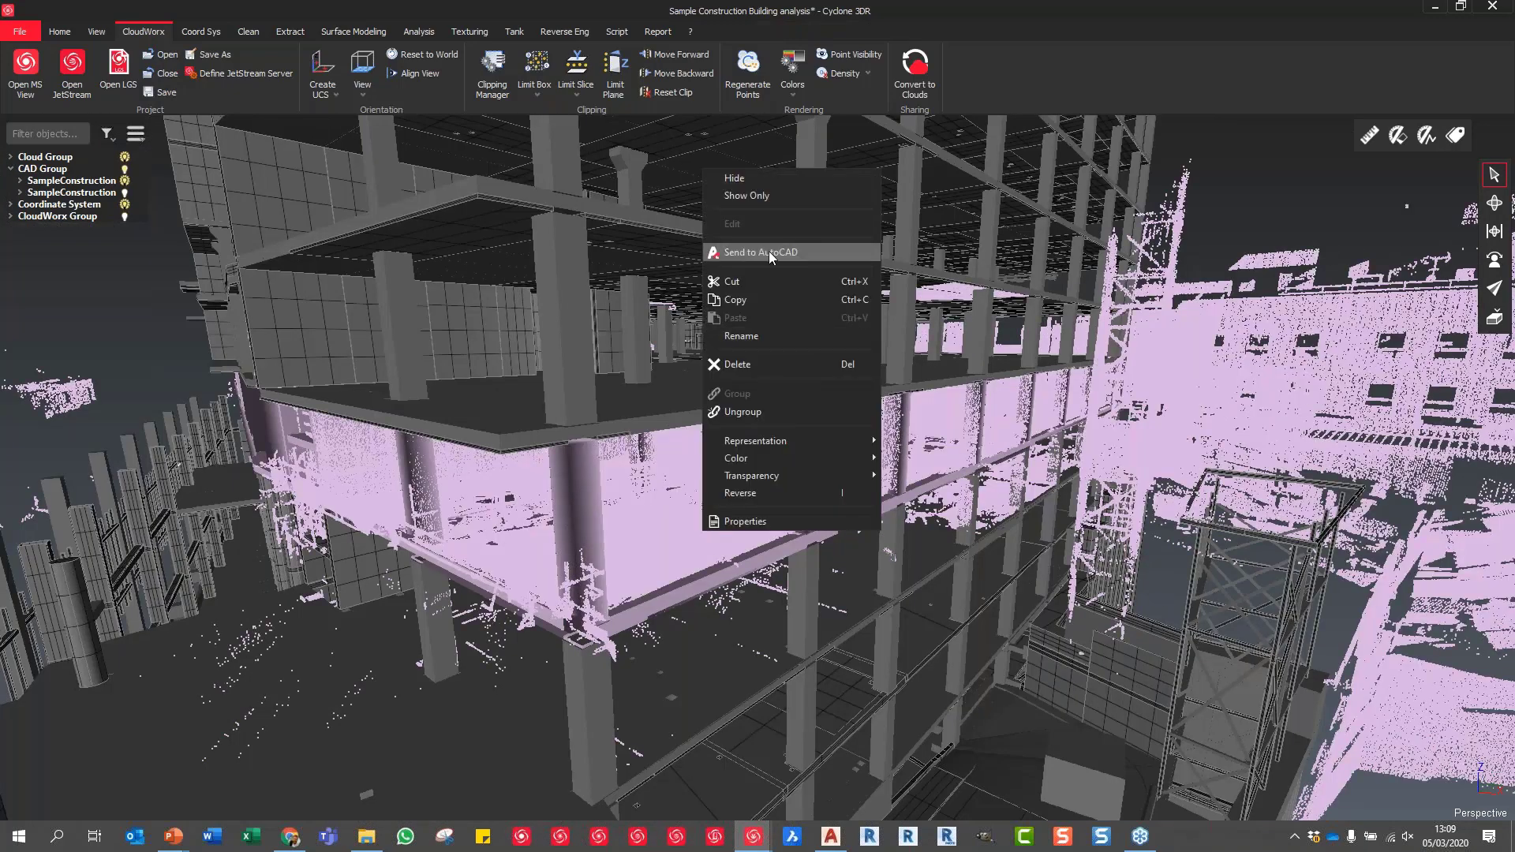
left_click(761, 197)
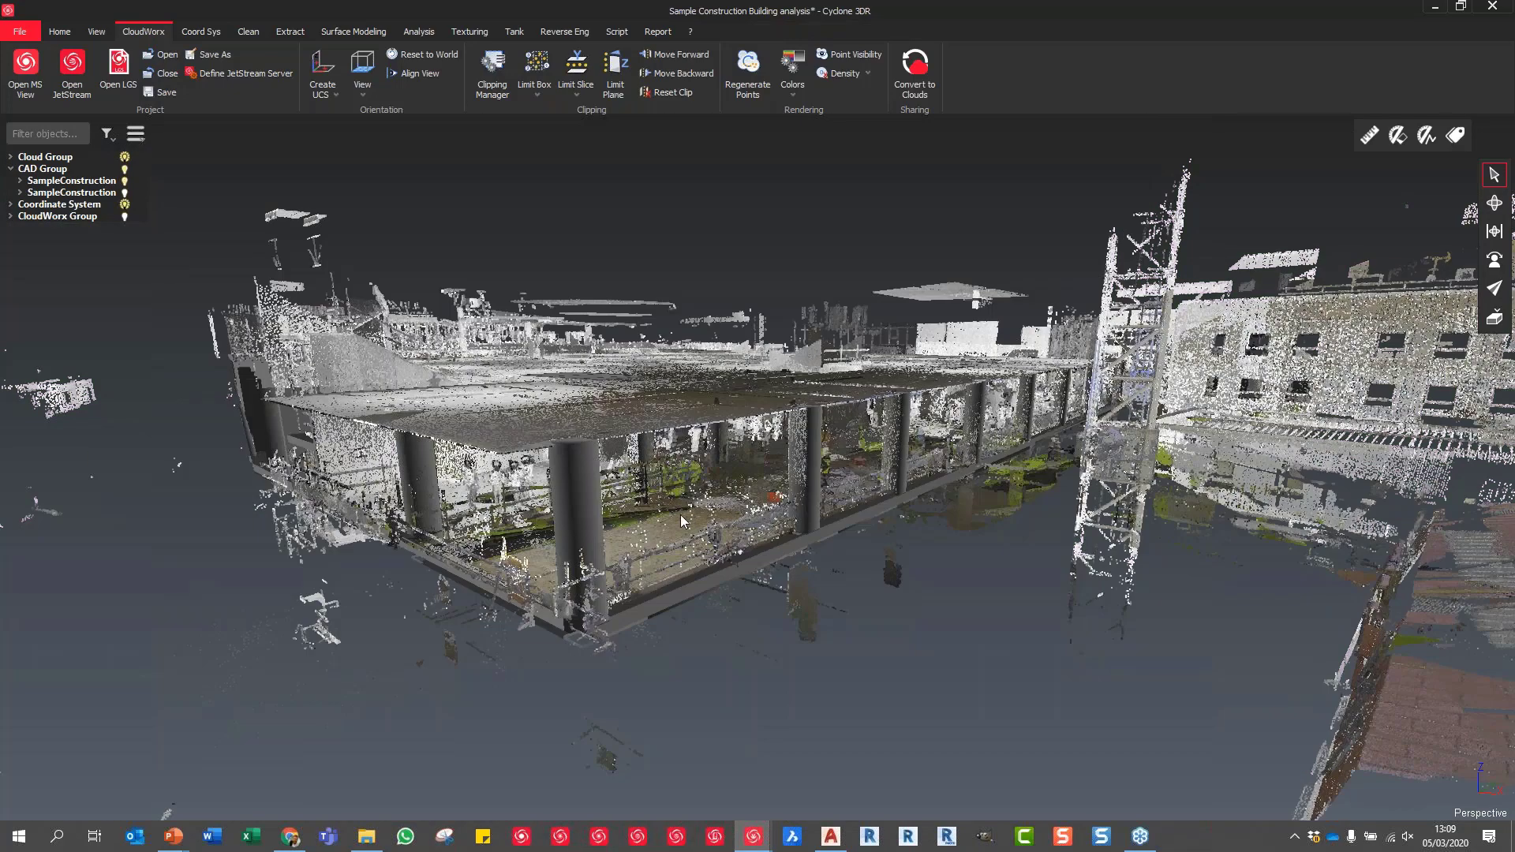
left_click(1493, 202)
left_click_drag(761, 444, 599, 422)
Open the Clean tools and box-select the whole point cloud and floor
left_click(247, 32)
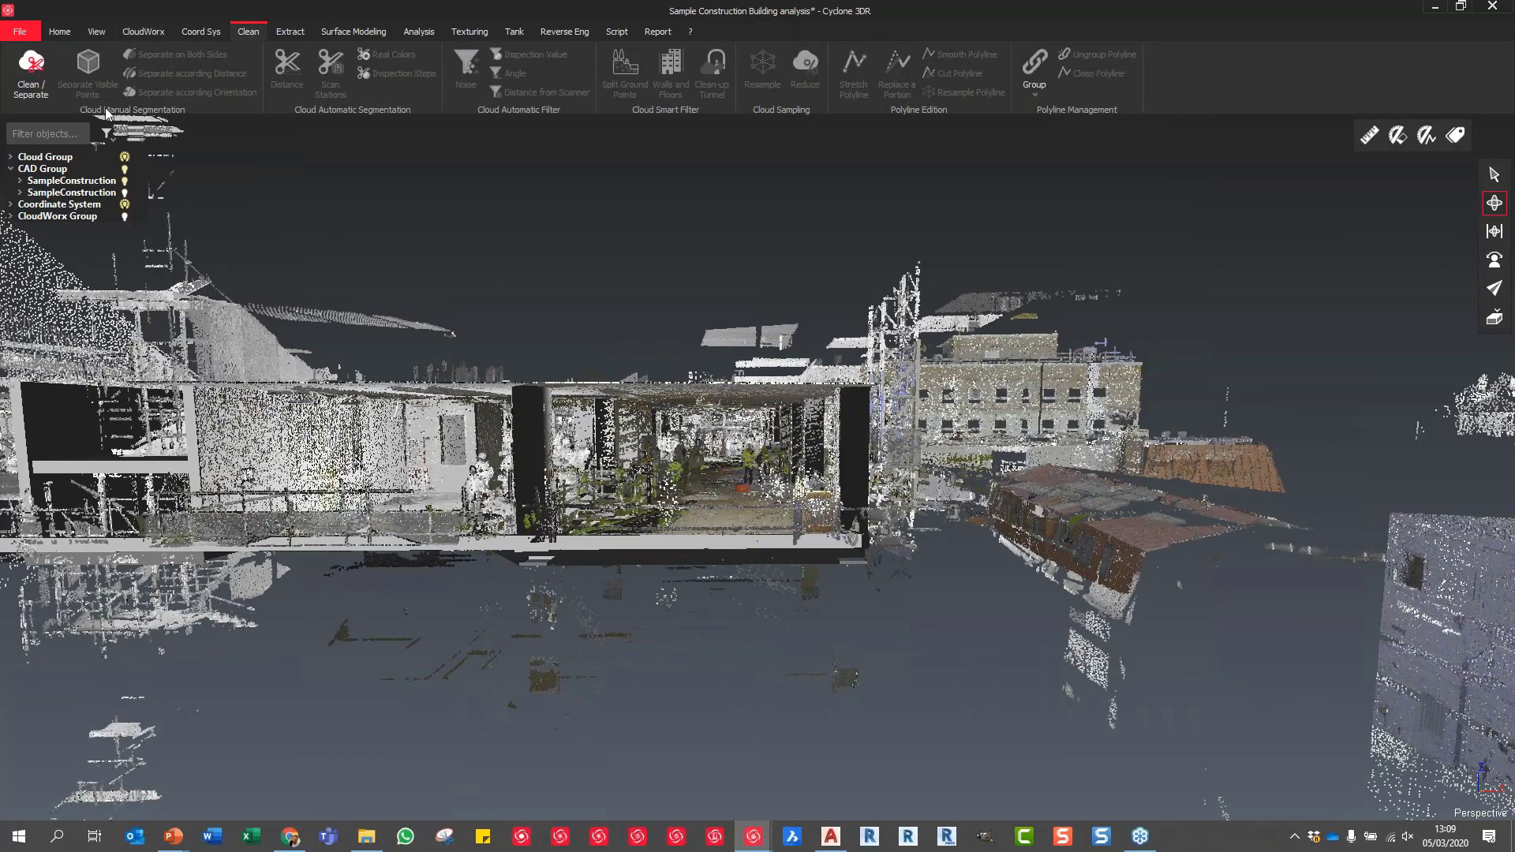
left_click(1494, 176)
left_click_drag(915, 595, 745, 481)
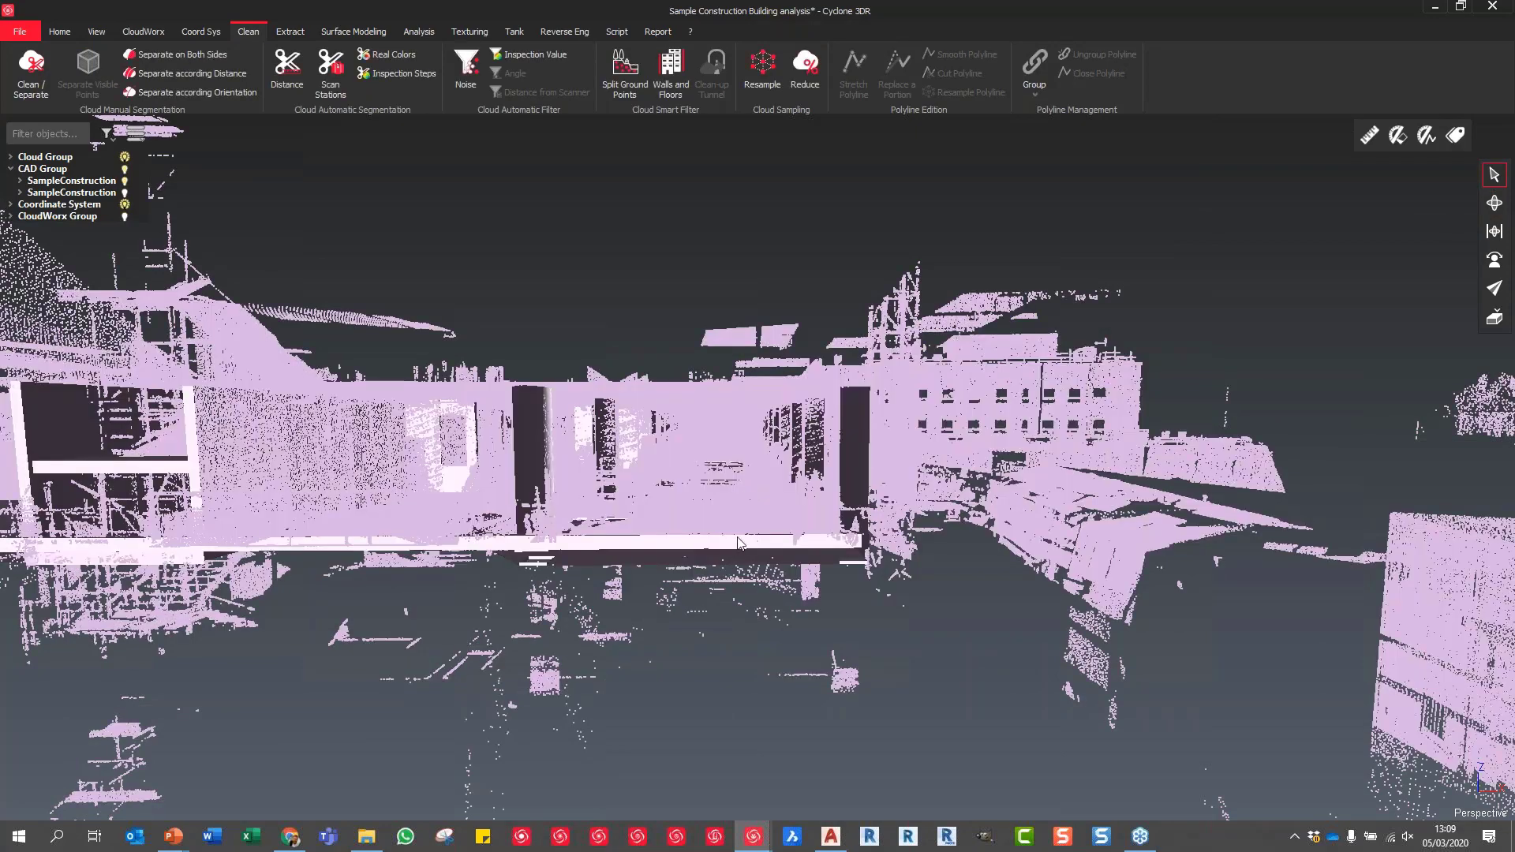
left_click(1493, 203)
left_click_drag(838, 473, 765, 553)
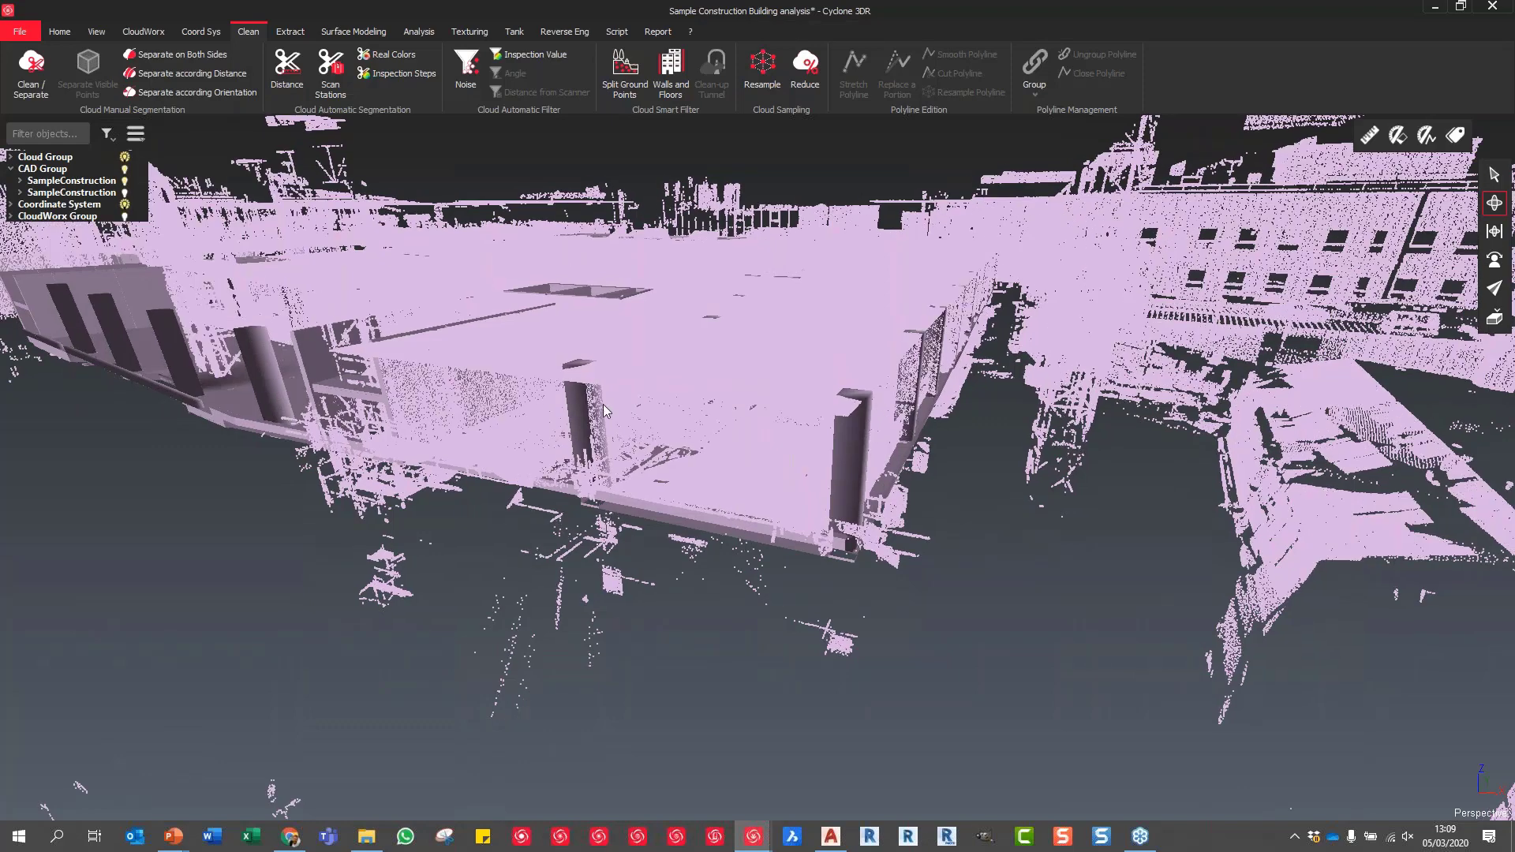
Separate PointCloud_Level 04 by a 0.03 m distance to Level 04 and preview the split
left_click(202, 77)
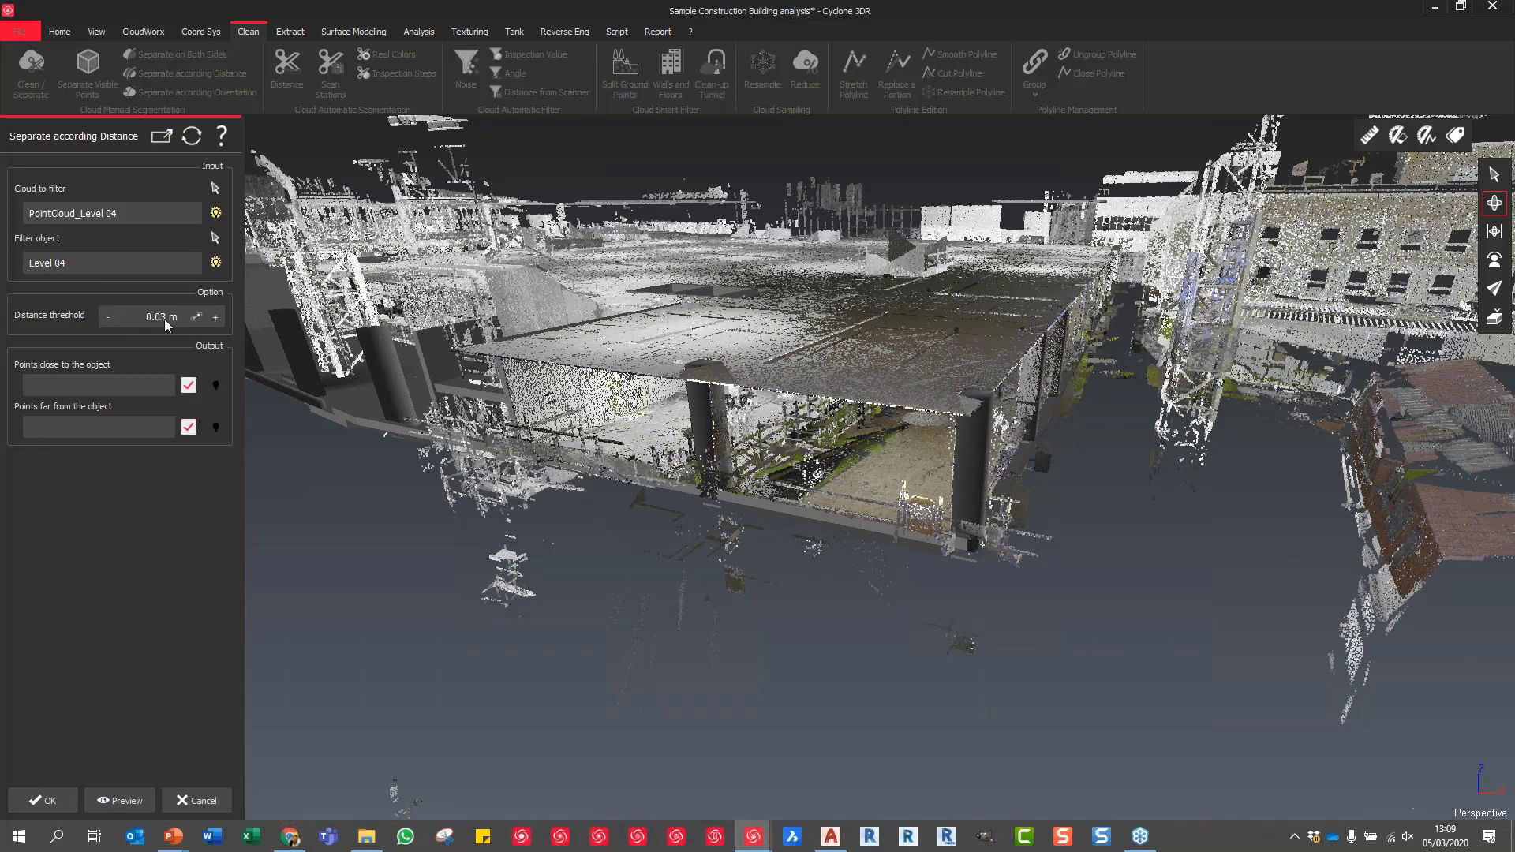
left_click(140, 800)
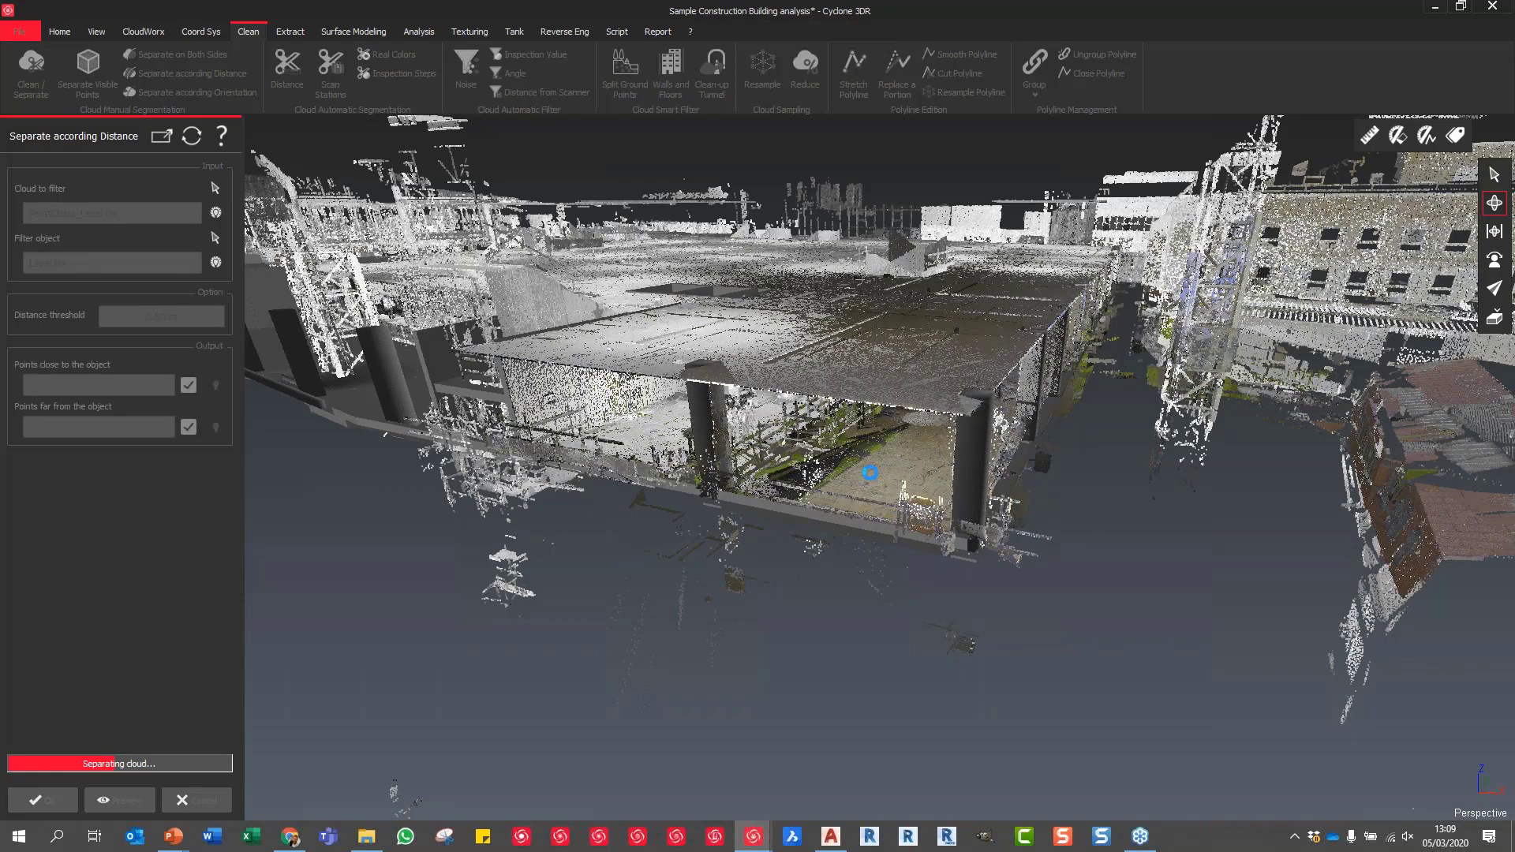
scroll(870, 472, "up", 2)
scroll(870, 472, "up", 6)
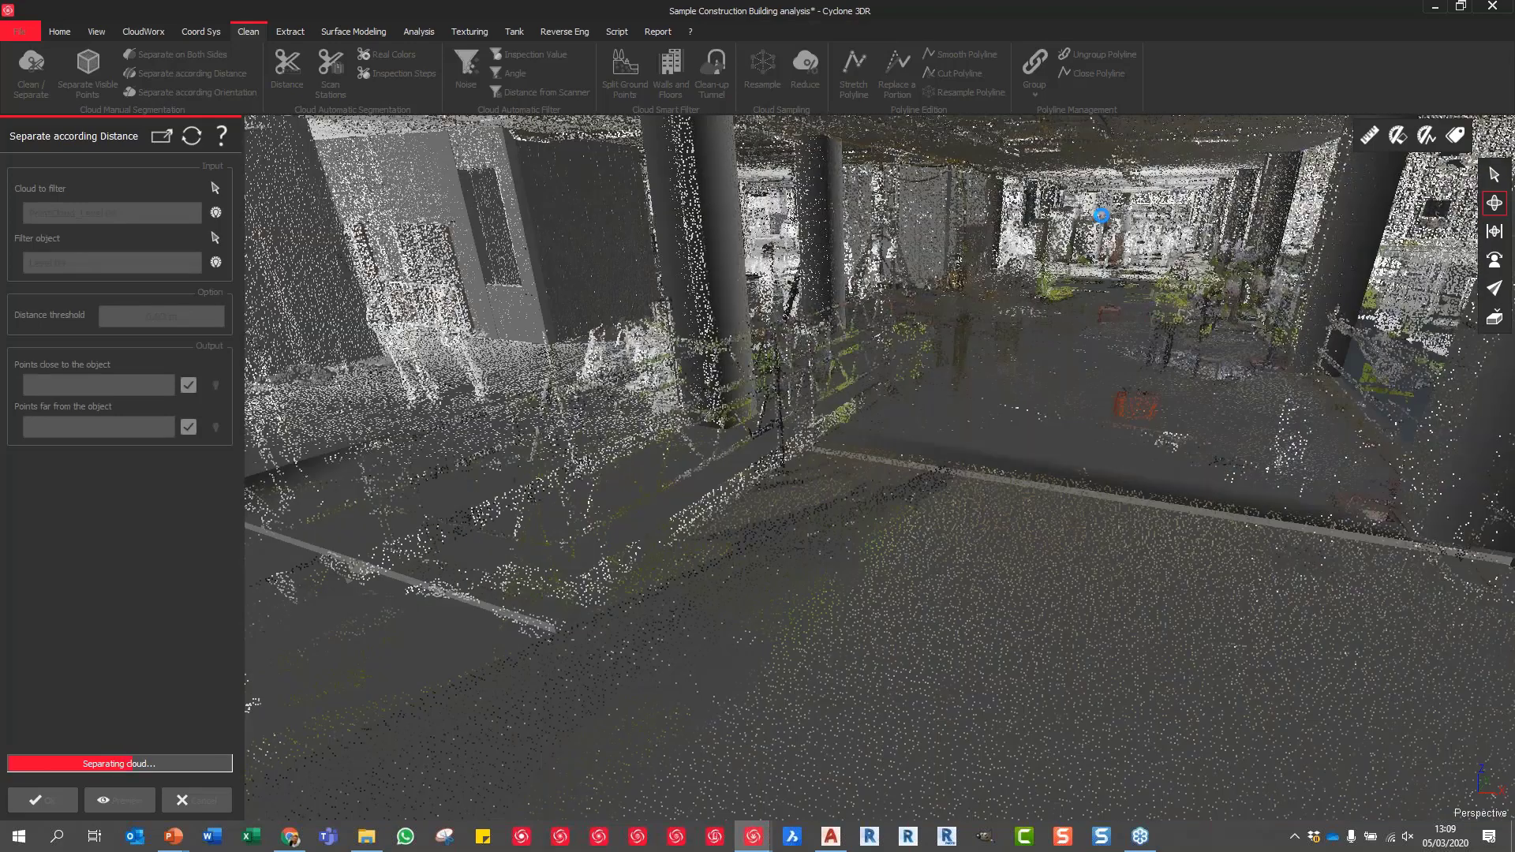
scroll(1100, 215, "up", 8)
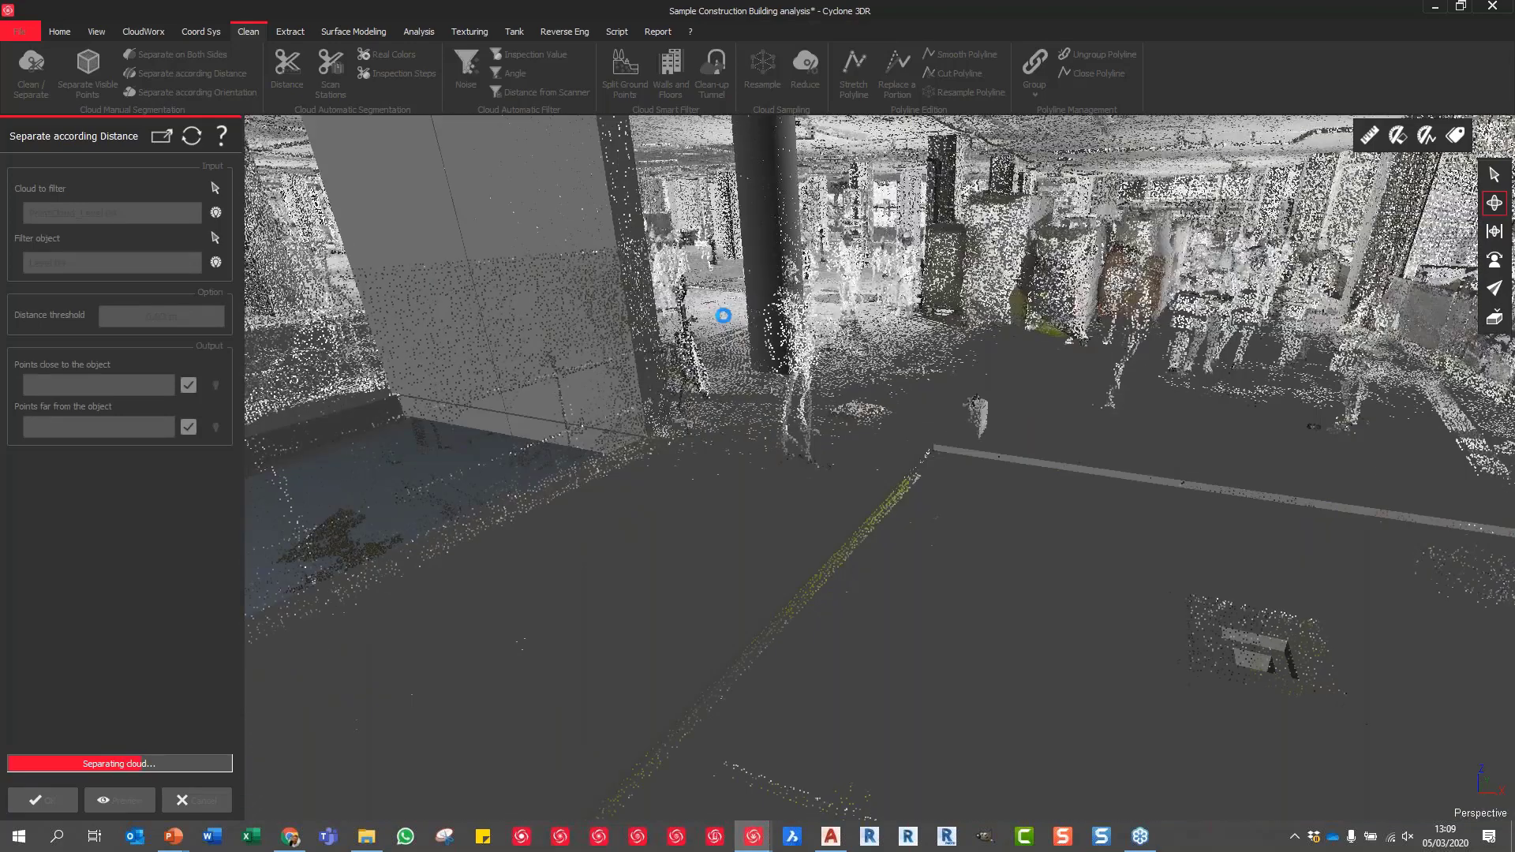
scroll(1021, 367, "down", 8)
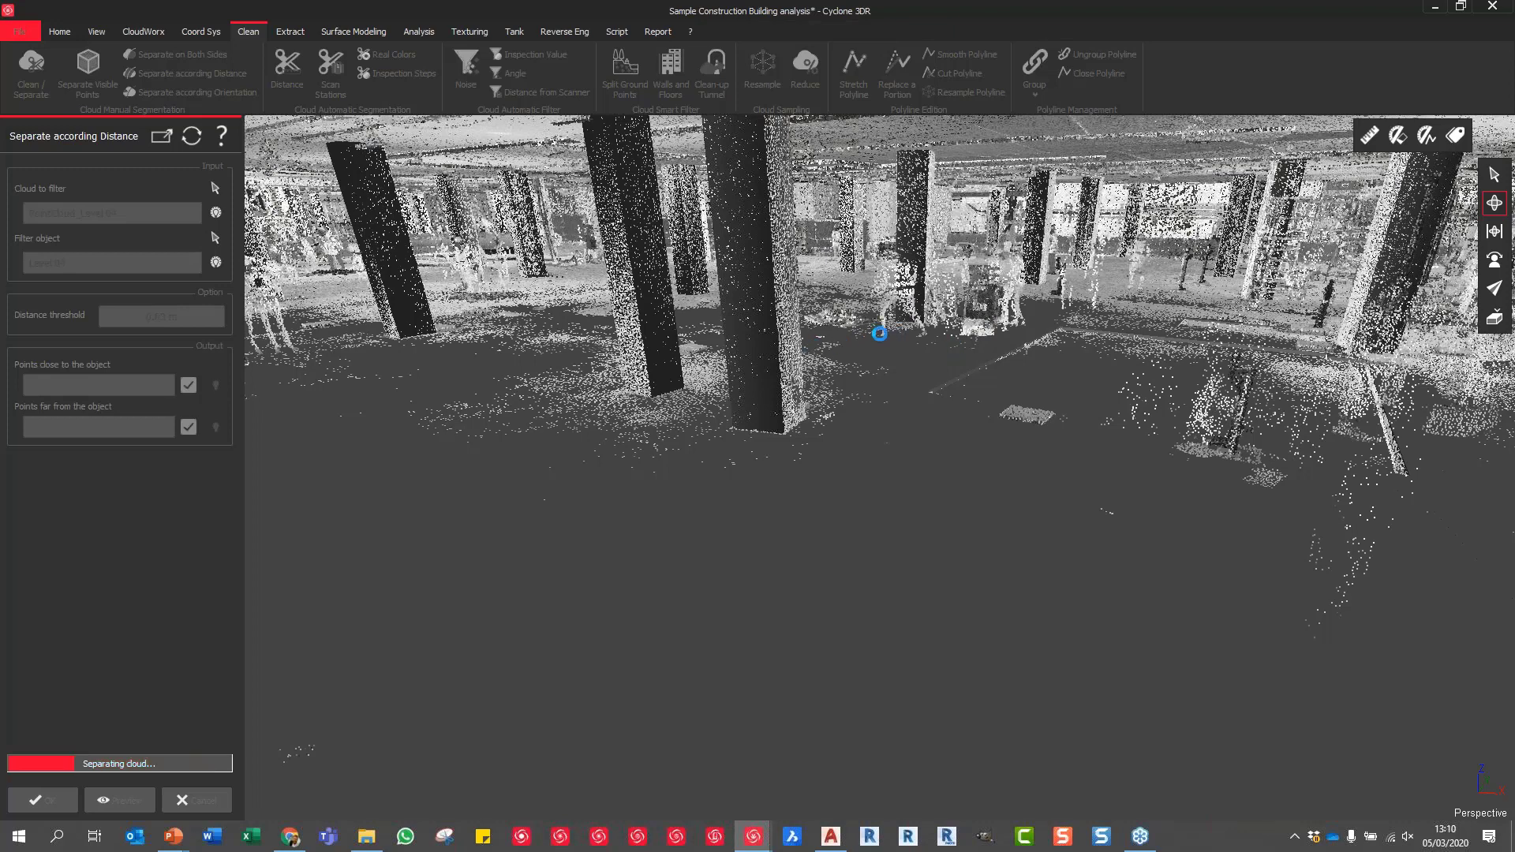
scroll(907, 333, "up", 3)
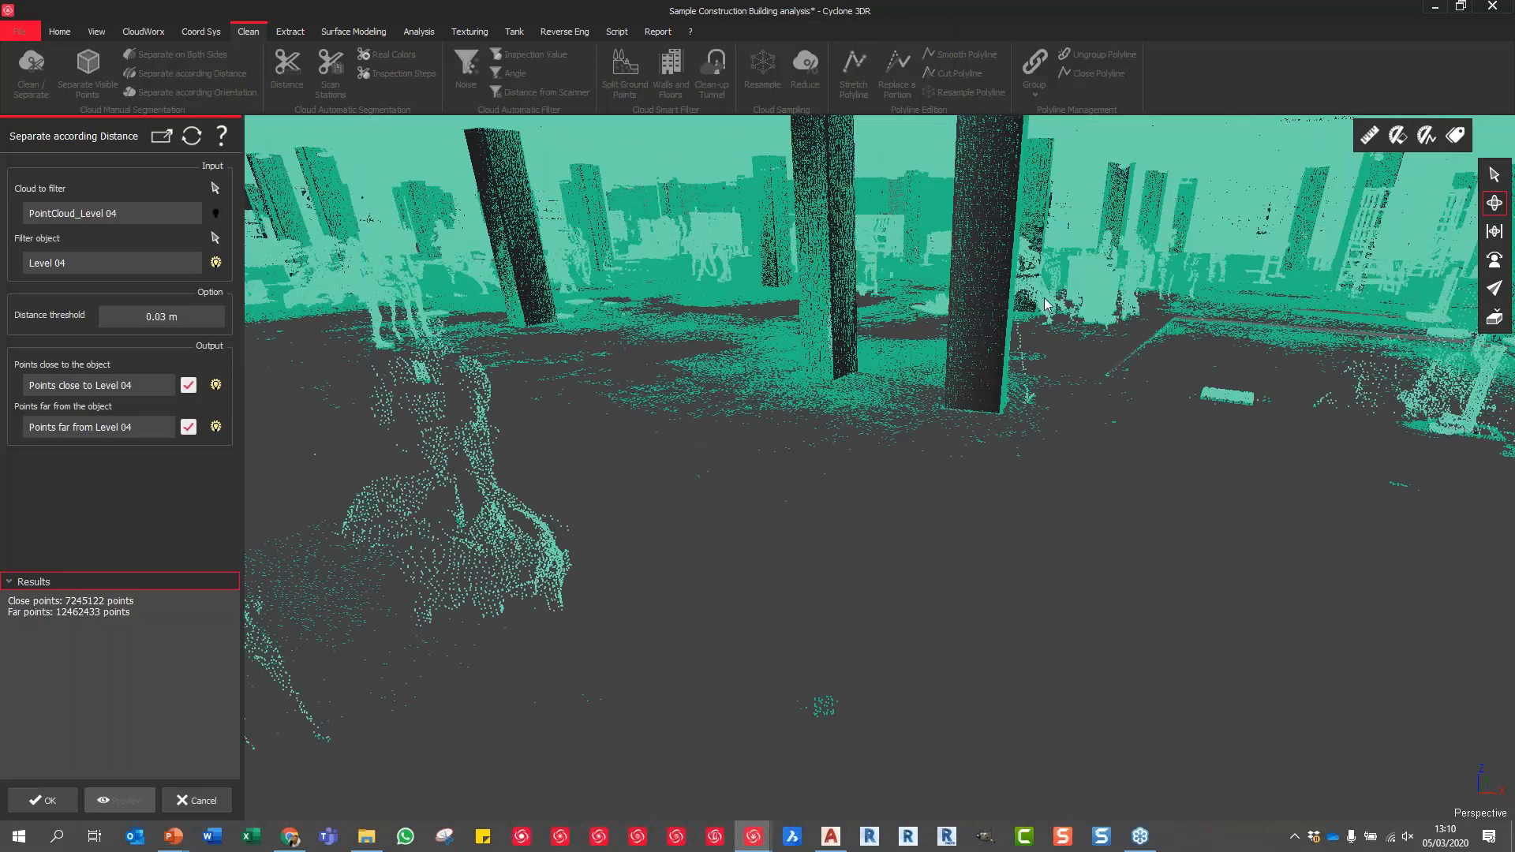
Hide the points close to Level 04 and orbit to inspect the far points
scroll(1003, 332, "up", 2)
scroll(1001, 332, "down", 3)
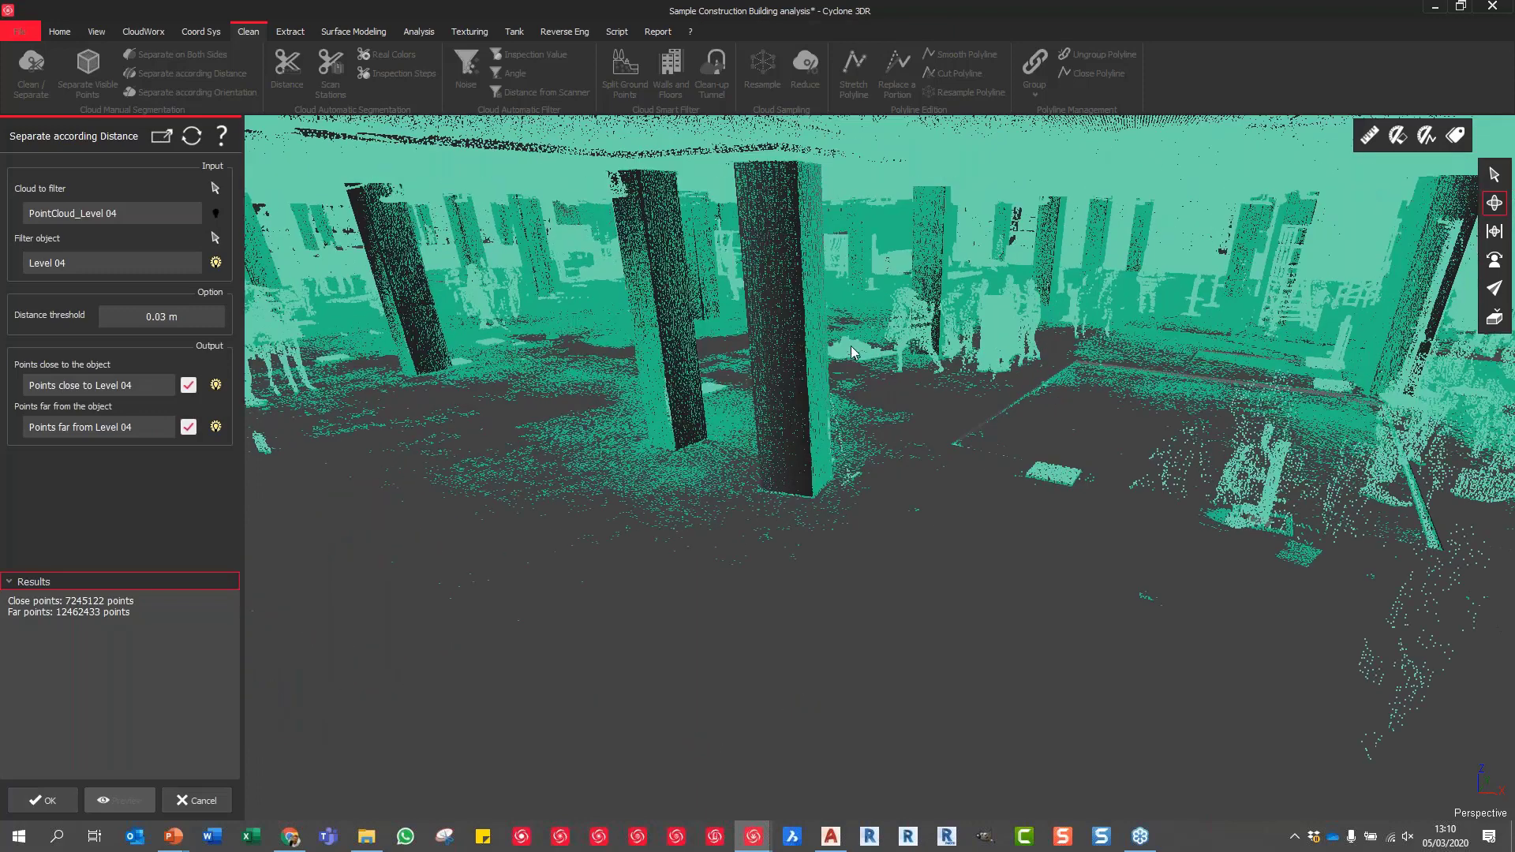
left_click(216, 384)
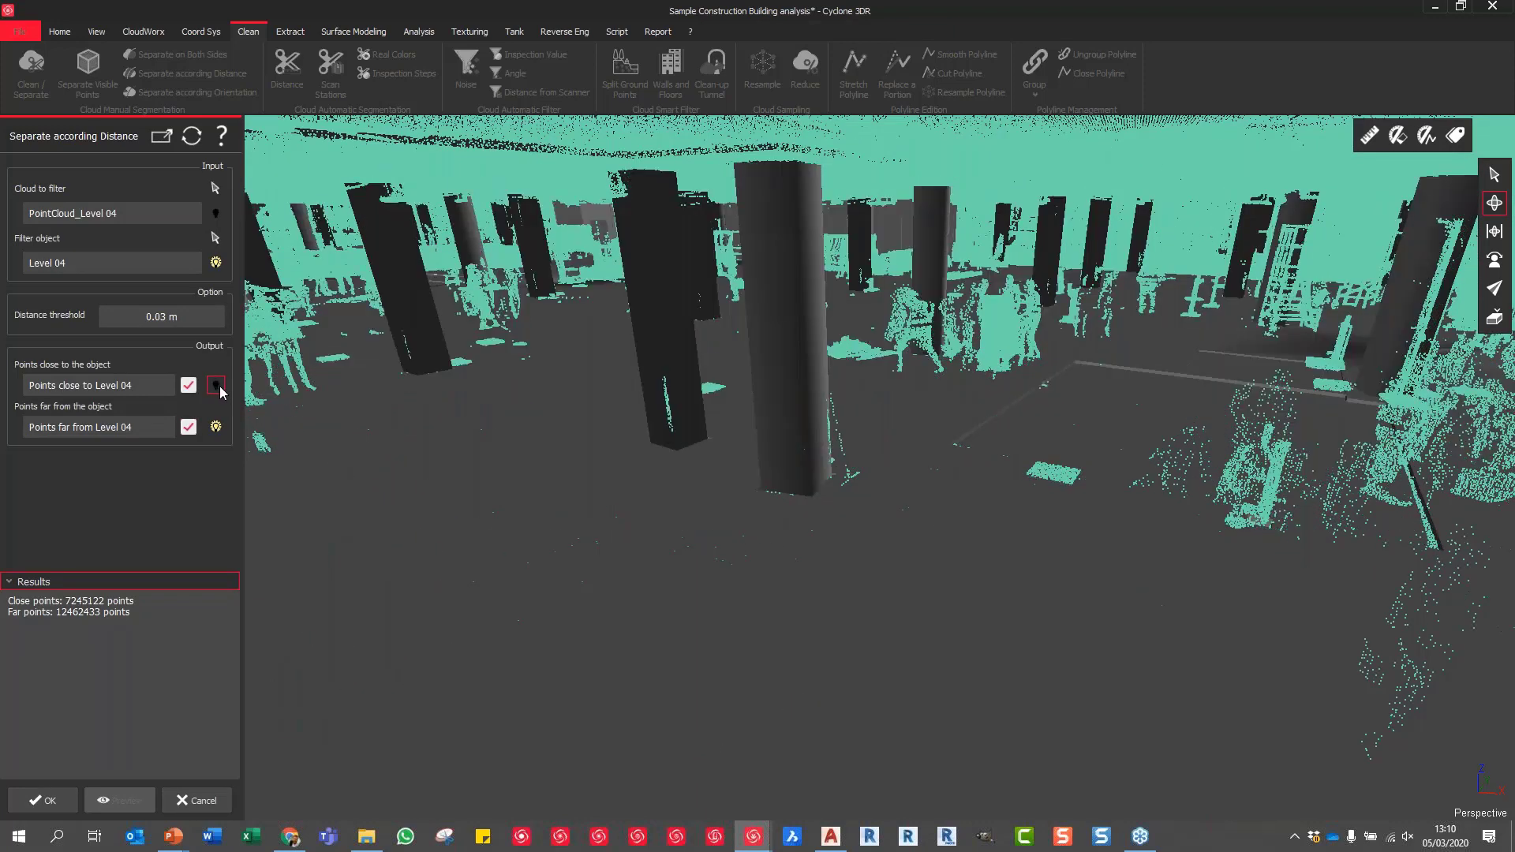
scroll(972, 412, "up", 6)
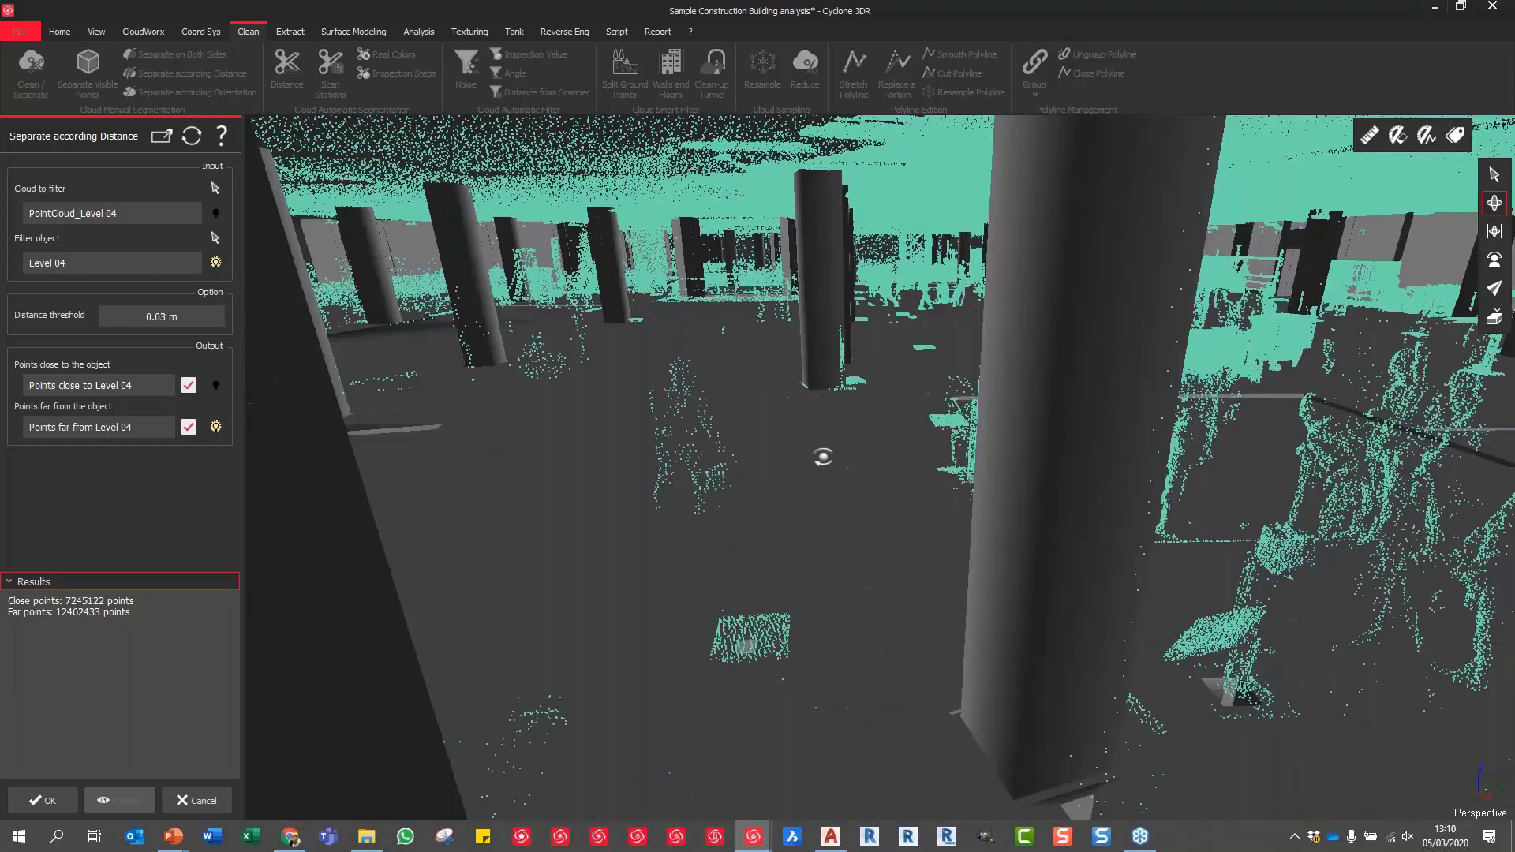
left_click_drag(822, 456, 885, 485)
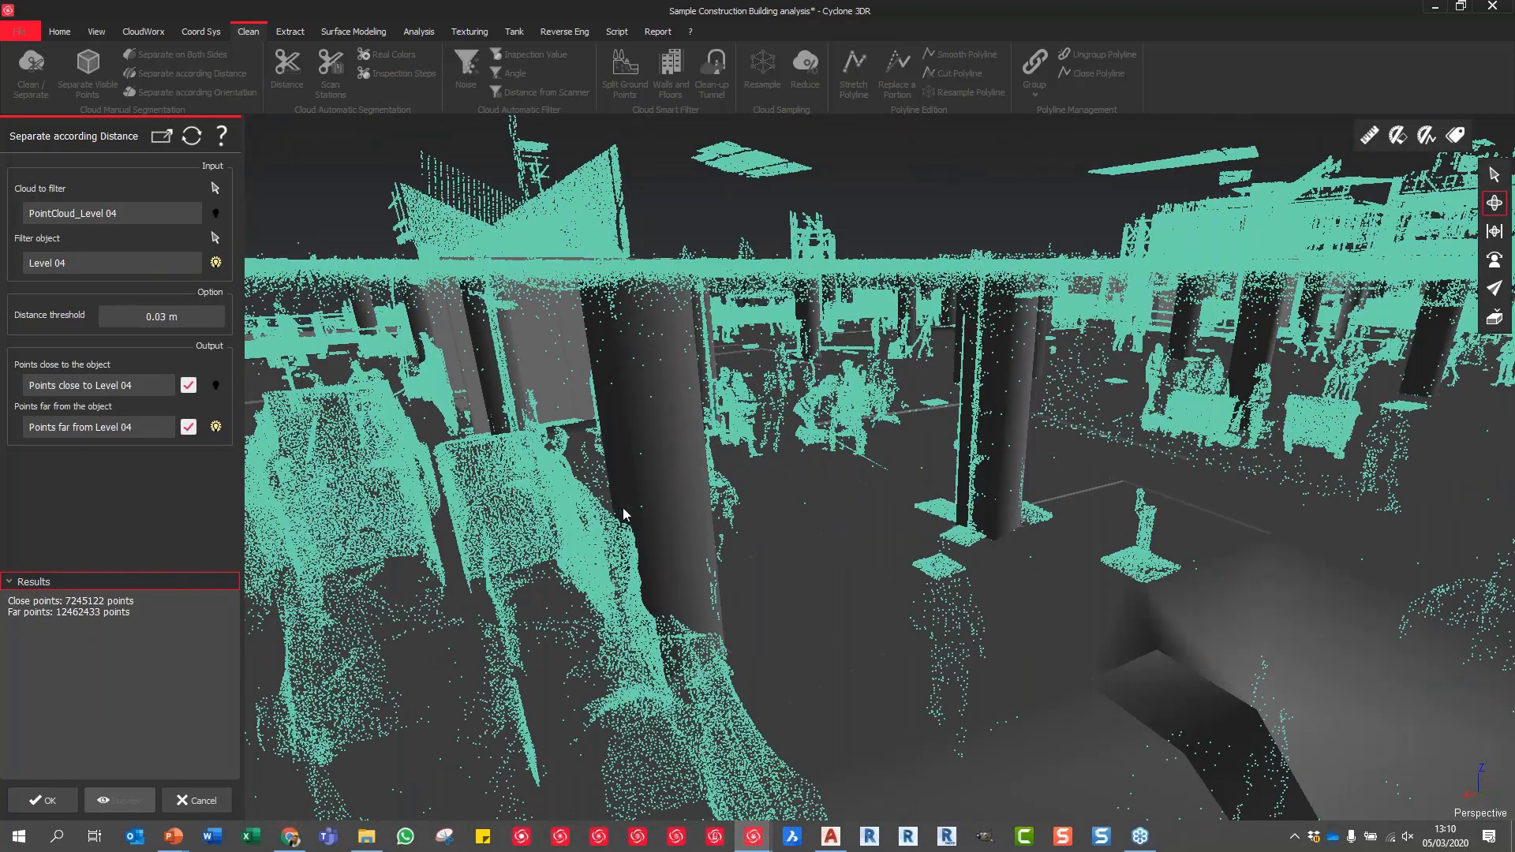
left_click_drag(596, 518, 833, 304)
Hide the far points, show the close points again, and view the whole floor from above
left_click(215, 426)
left_click(215, 385)
scroll(717, 423, "up", 3)
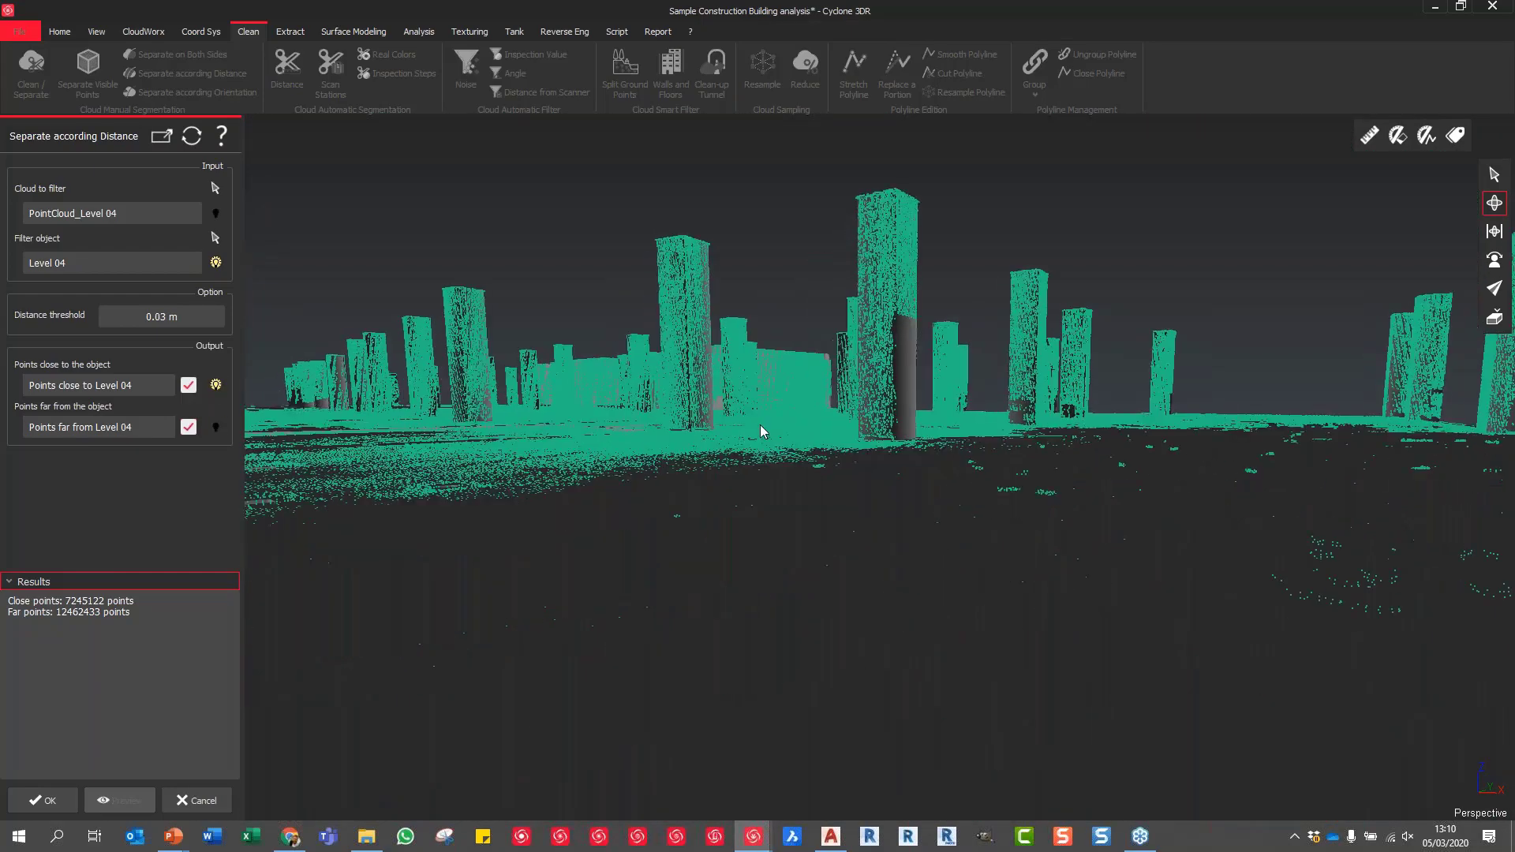
left_click_drag(717, 422, 745, 537)
scroll(771, 486, "up", 5)
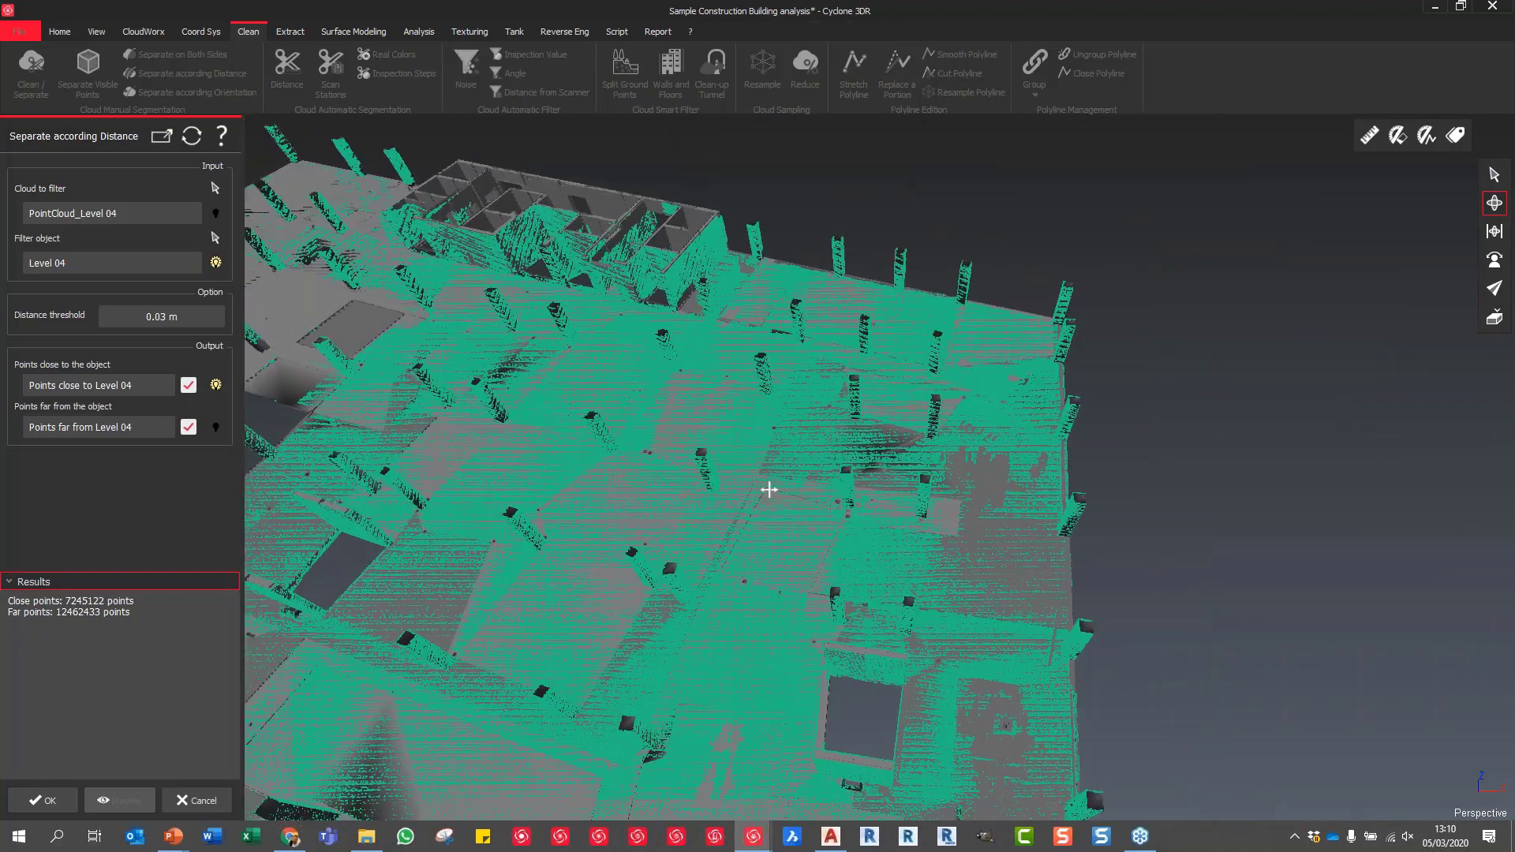
scroll(860, 424, "down", 5)
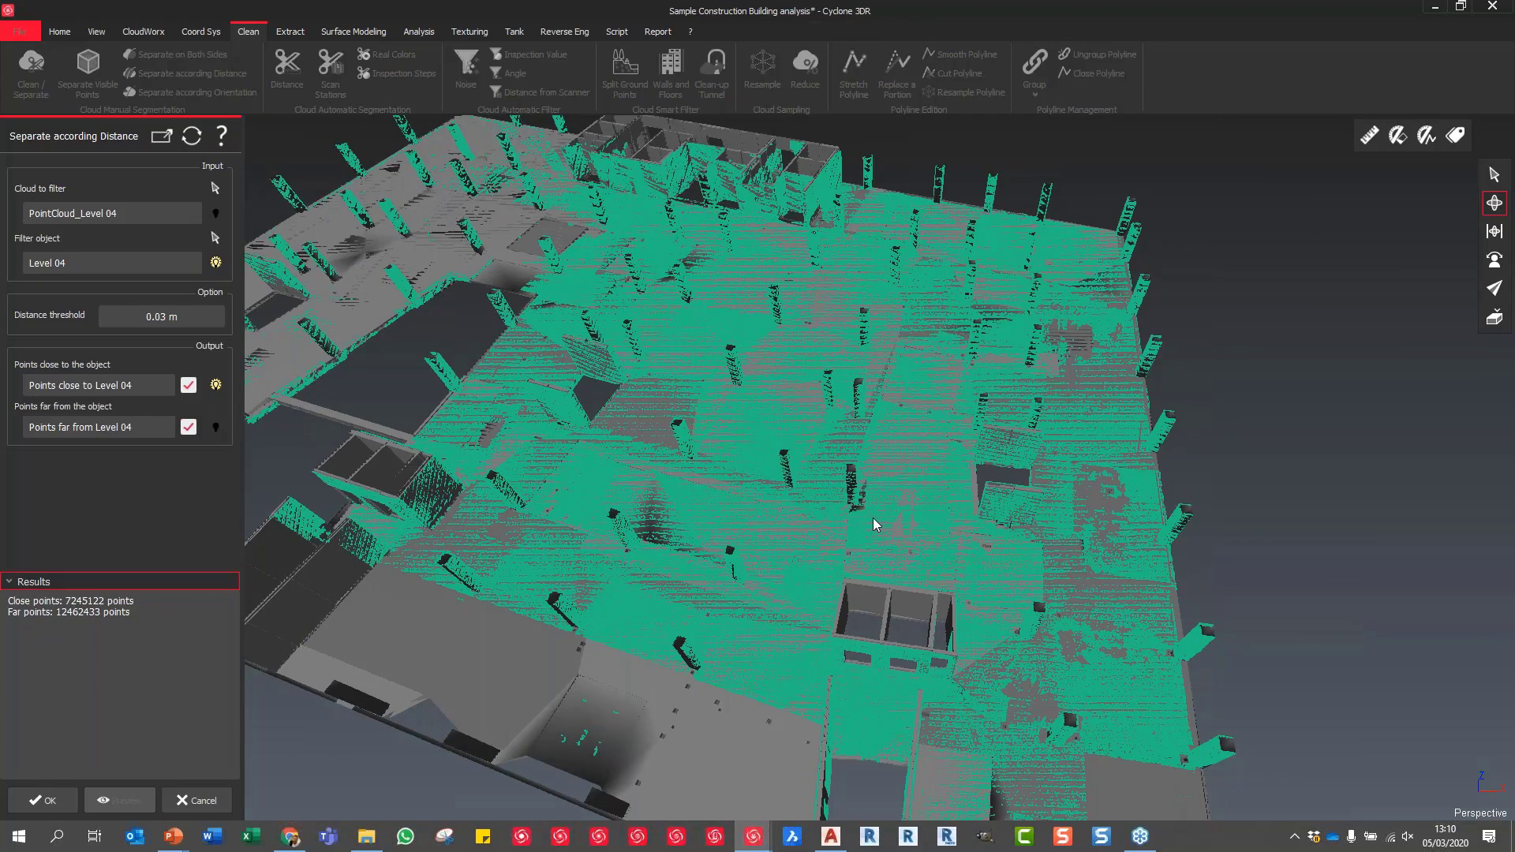
Apply the separation, box-select the cleaned cloud and model, and open the Analysis Cloud vs options
left_click(47, 800)
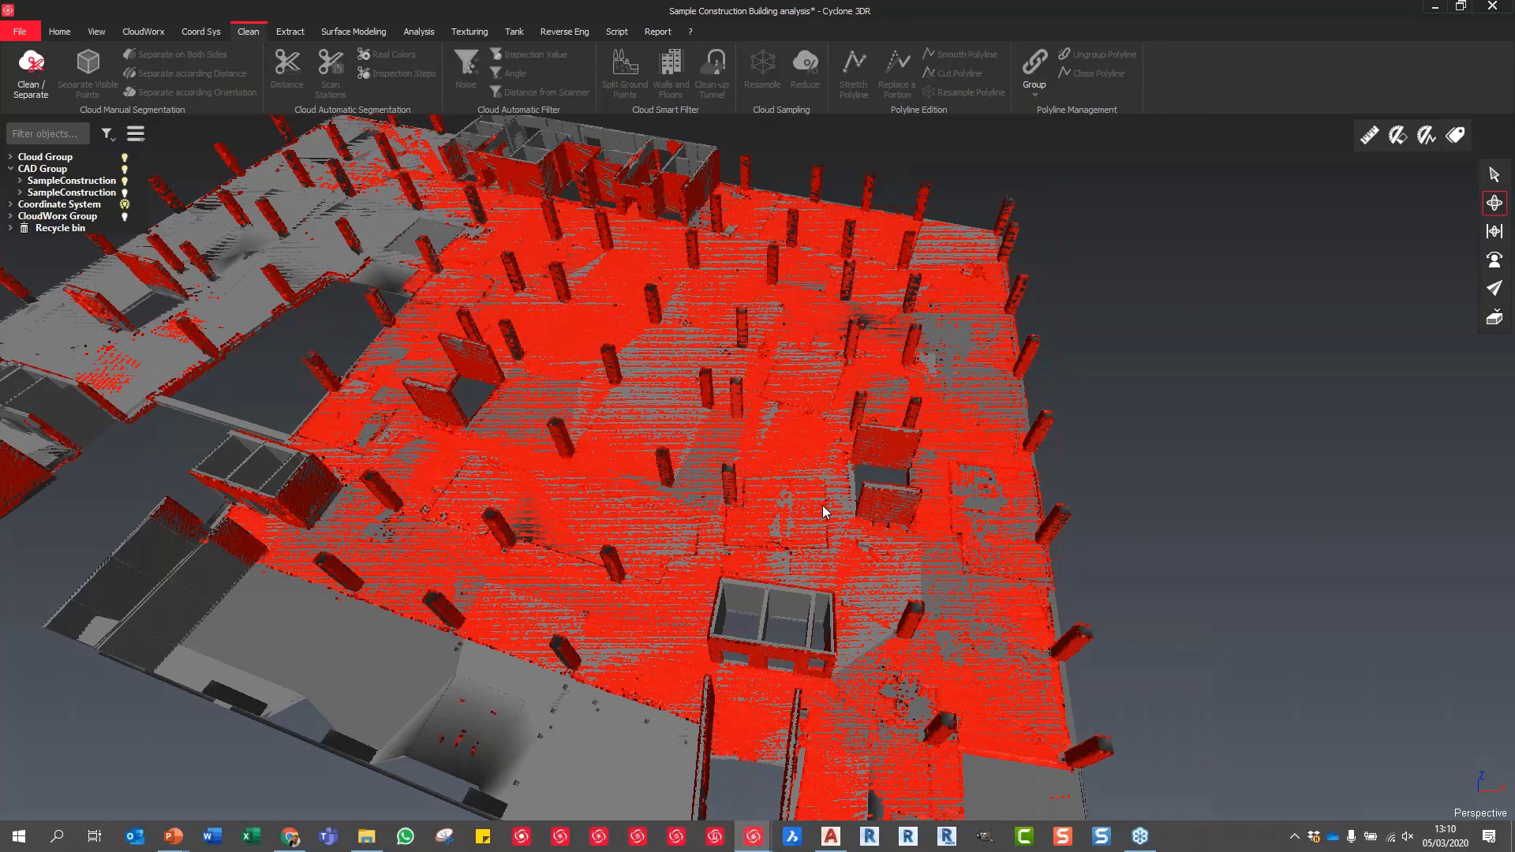
left_click(1493, 174)
left_click_drag(1168, 458, 1000, 278)
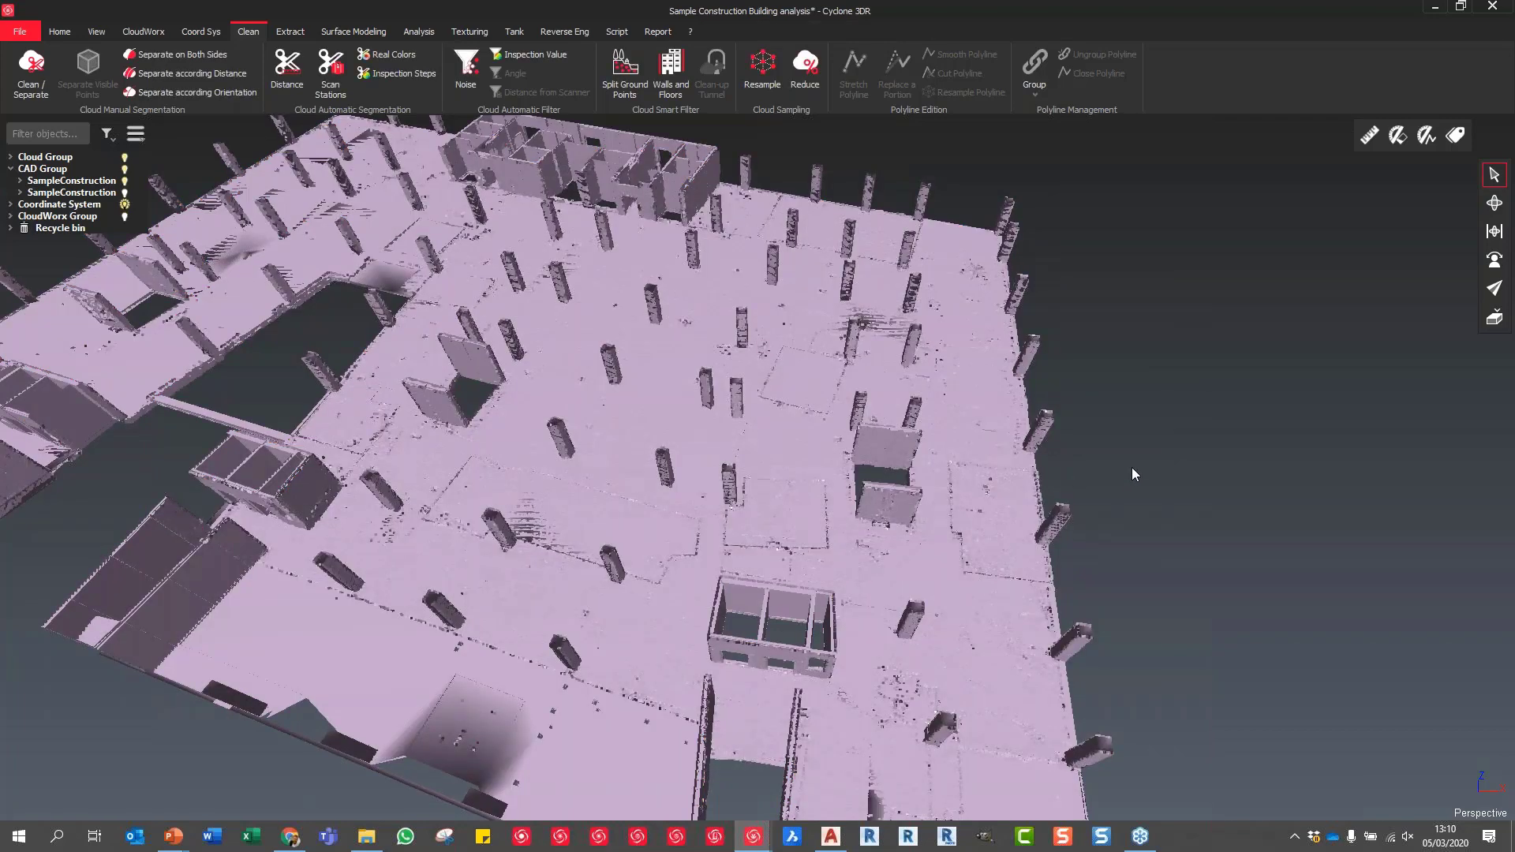
left_click(415, 33)
left_click(221, 98)
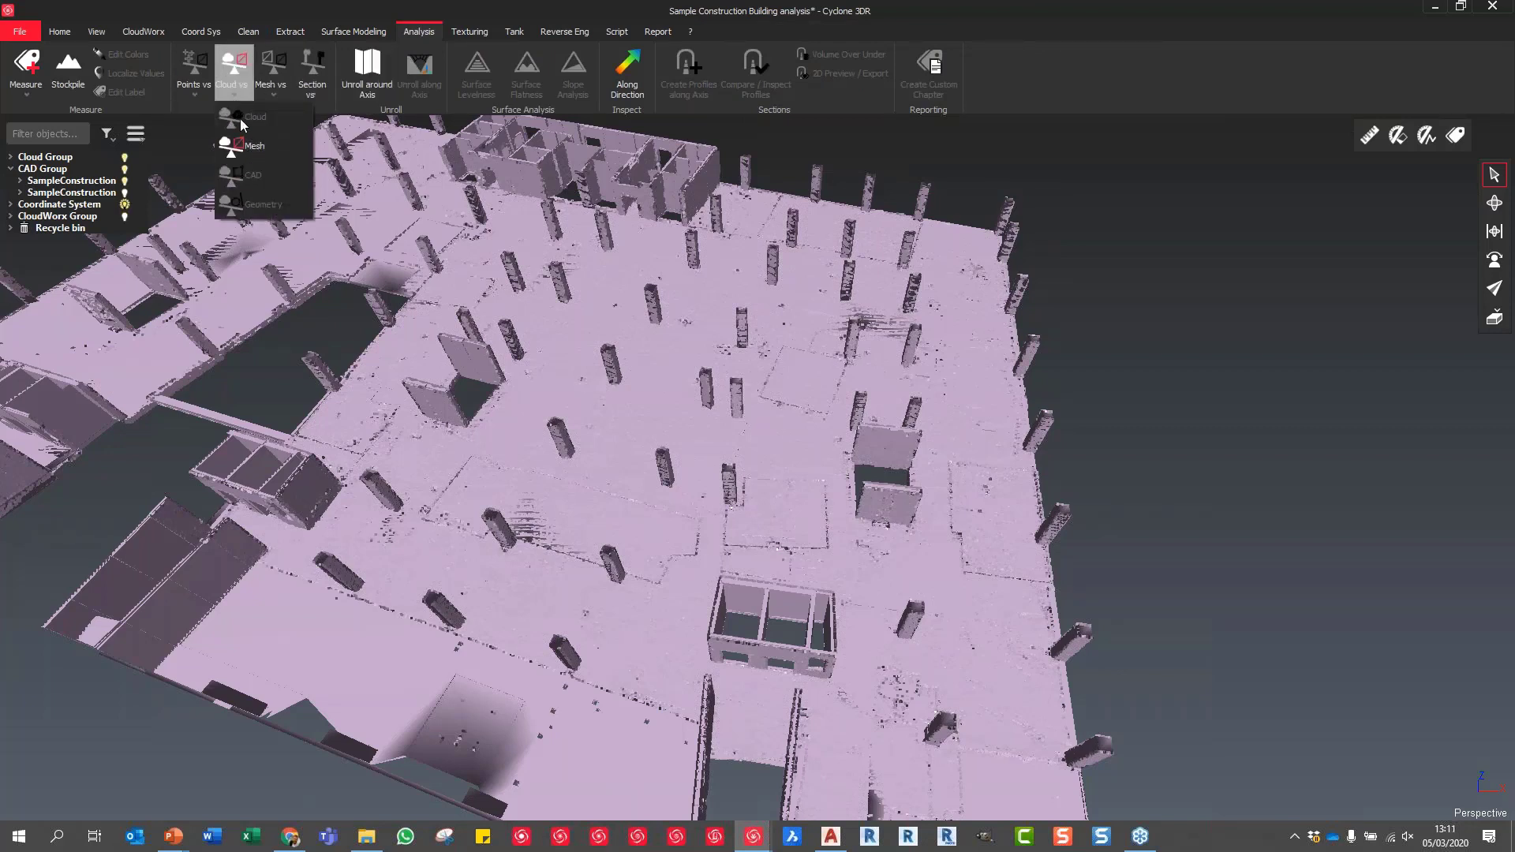
Compare the Level 04 cloud to the Level 04 mesh, measuring points, and preview the deviation colours
left_click(249, 145)
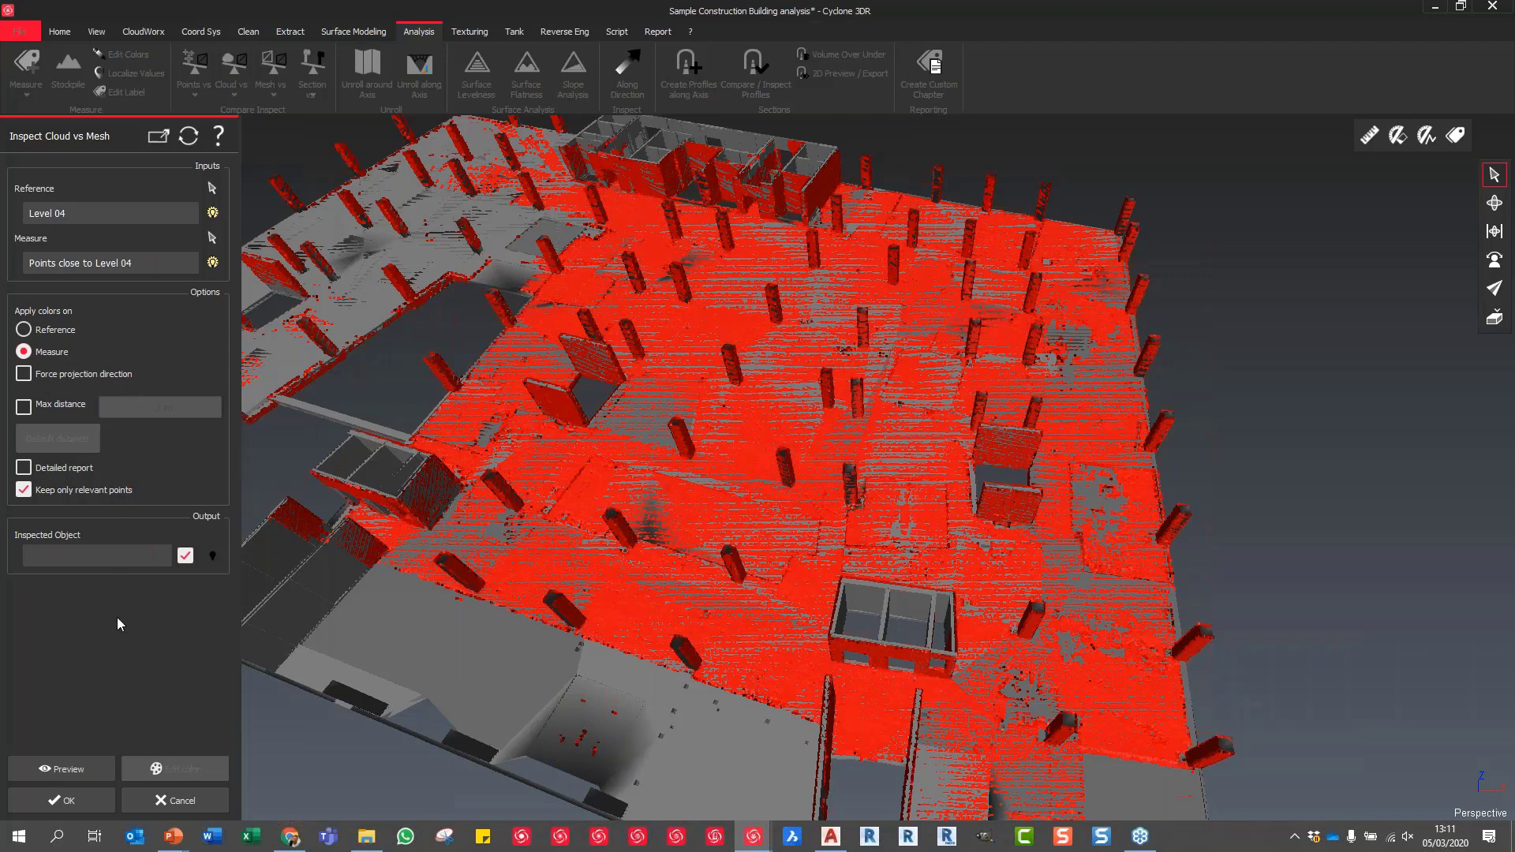
left_click(64, 766)
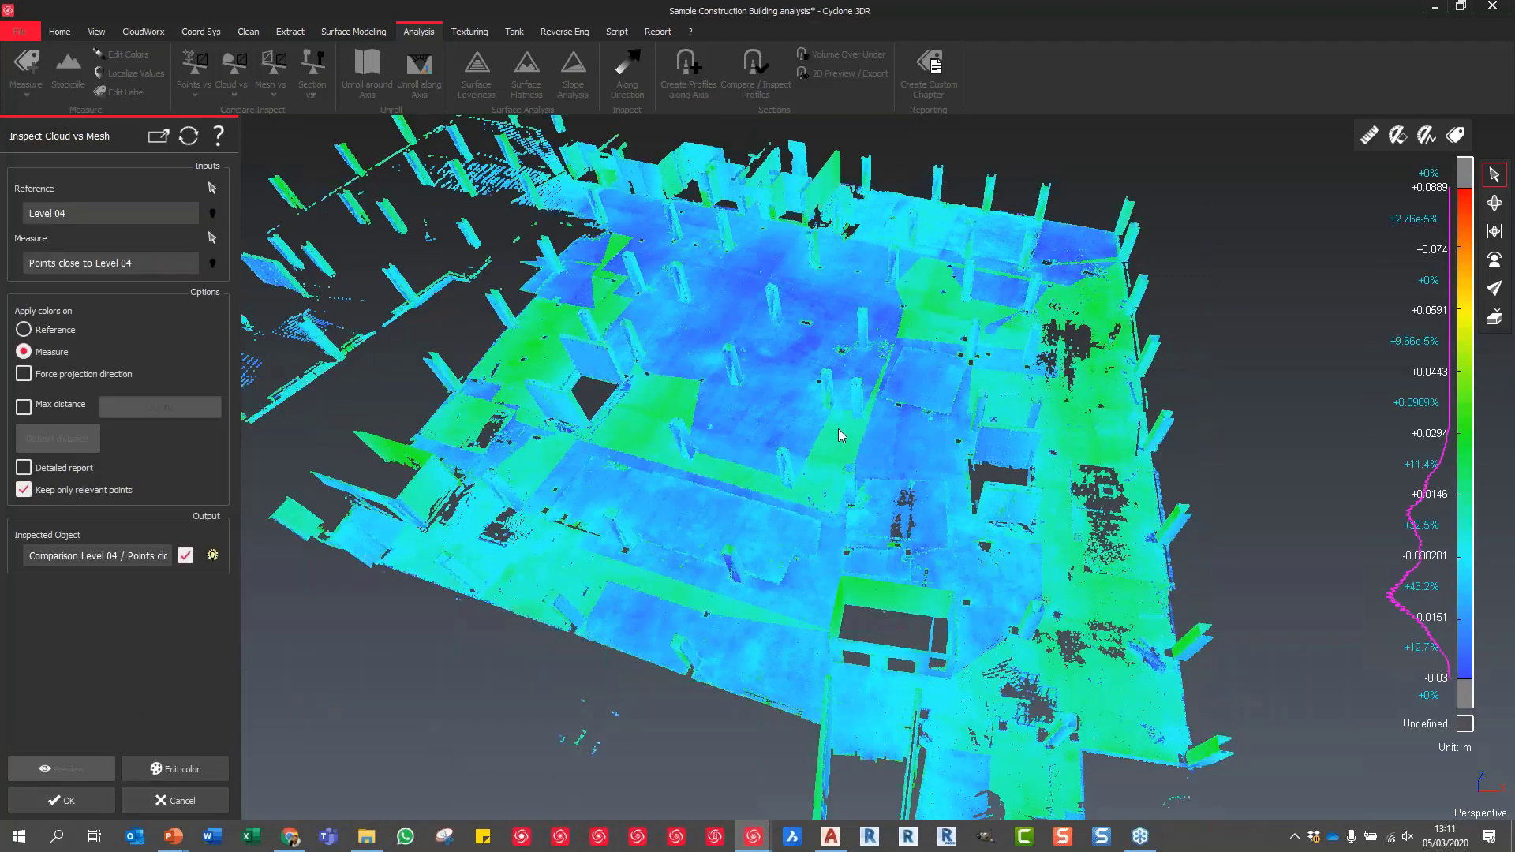
left_click_drag(828, 433, 1368, 283)
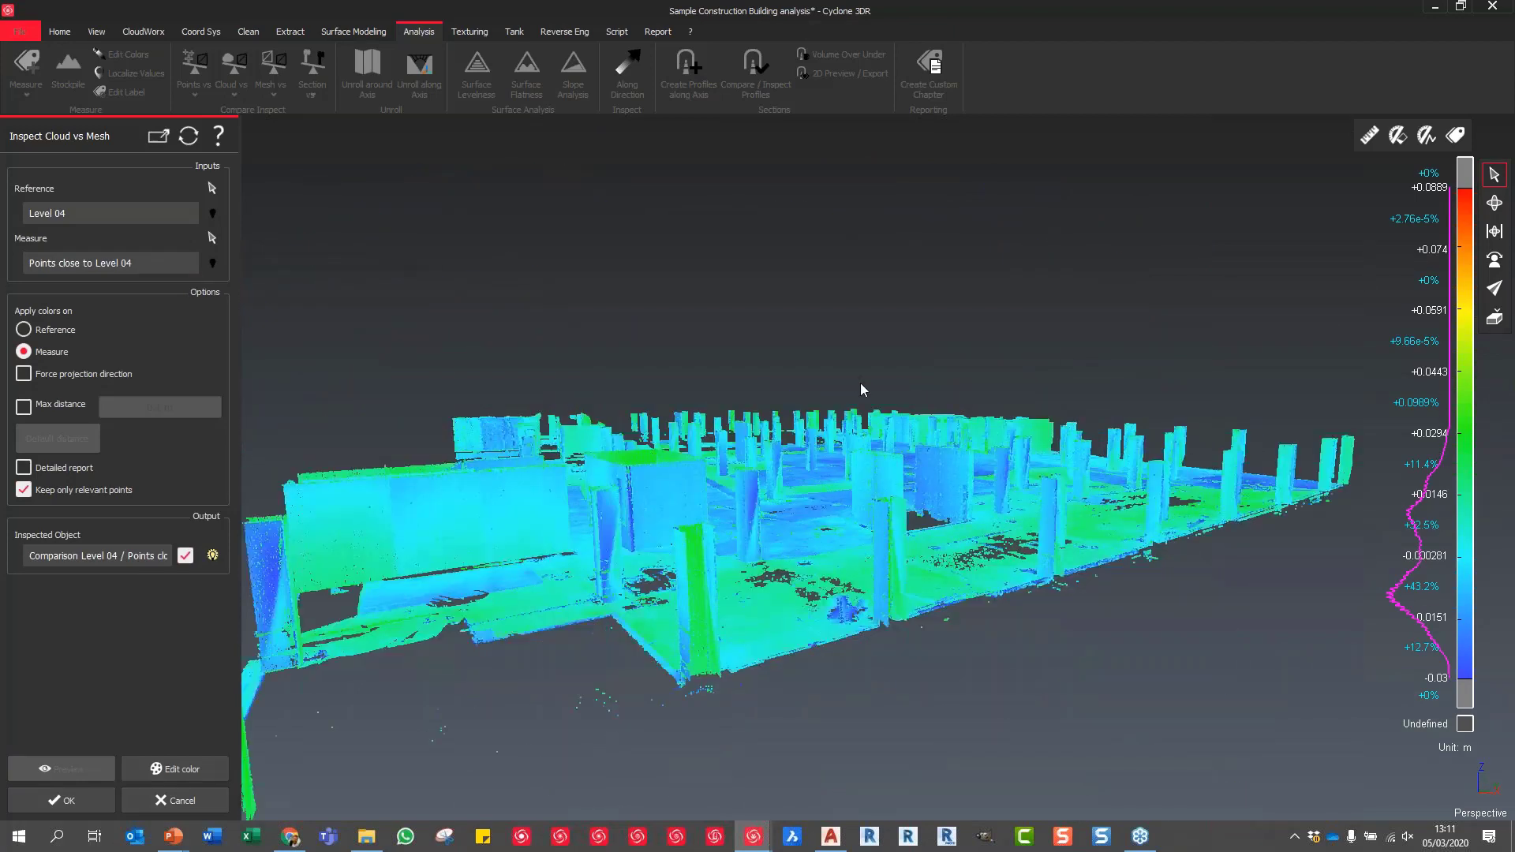
Load the 3dr-colour settings.rsi preset as stepped threshold colours spanning -25 to +25 mm
left_click(175, 769)
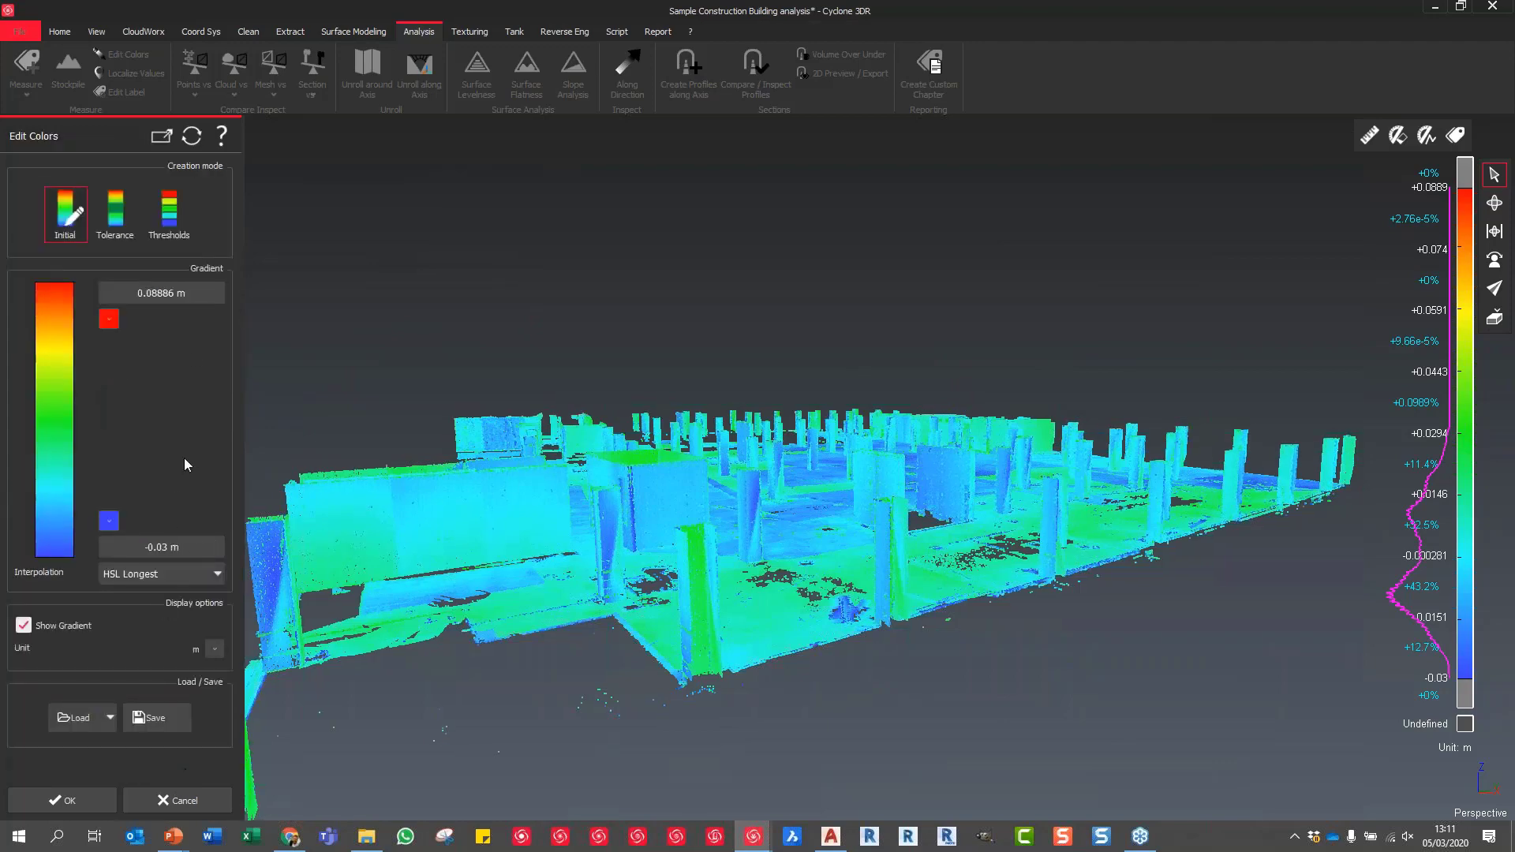
left_click(177, 229)
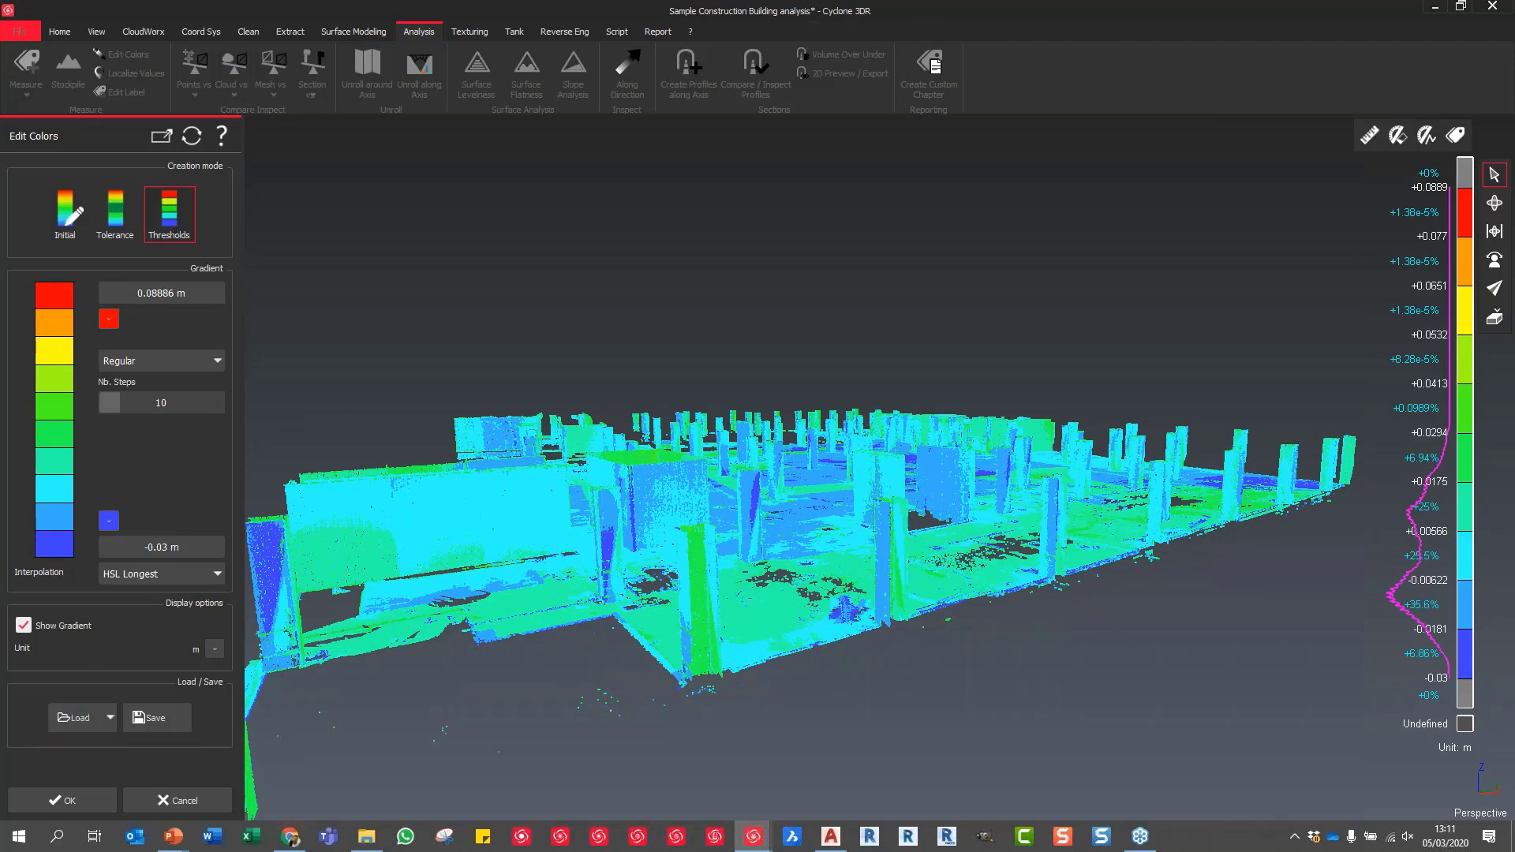
left_click(74, 717)
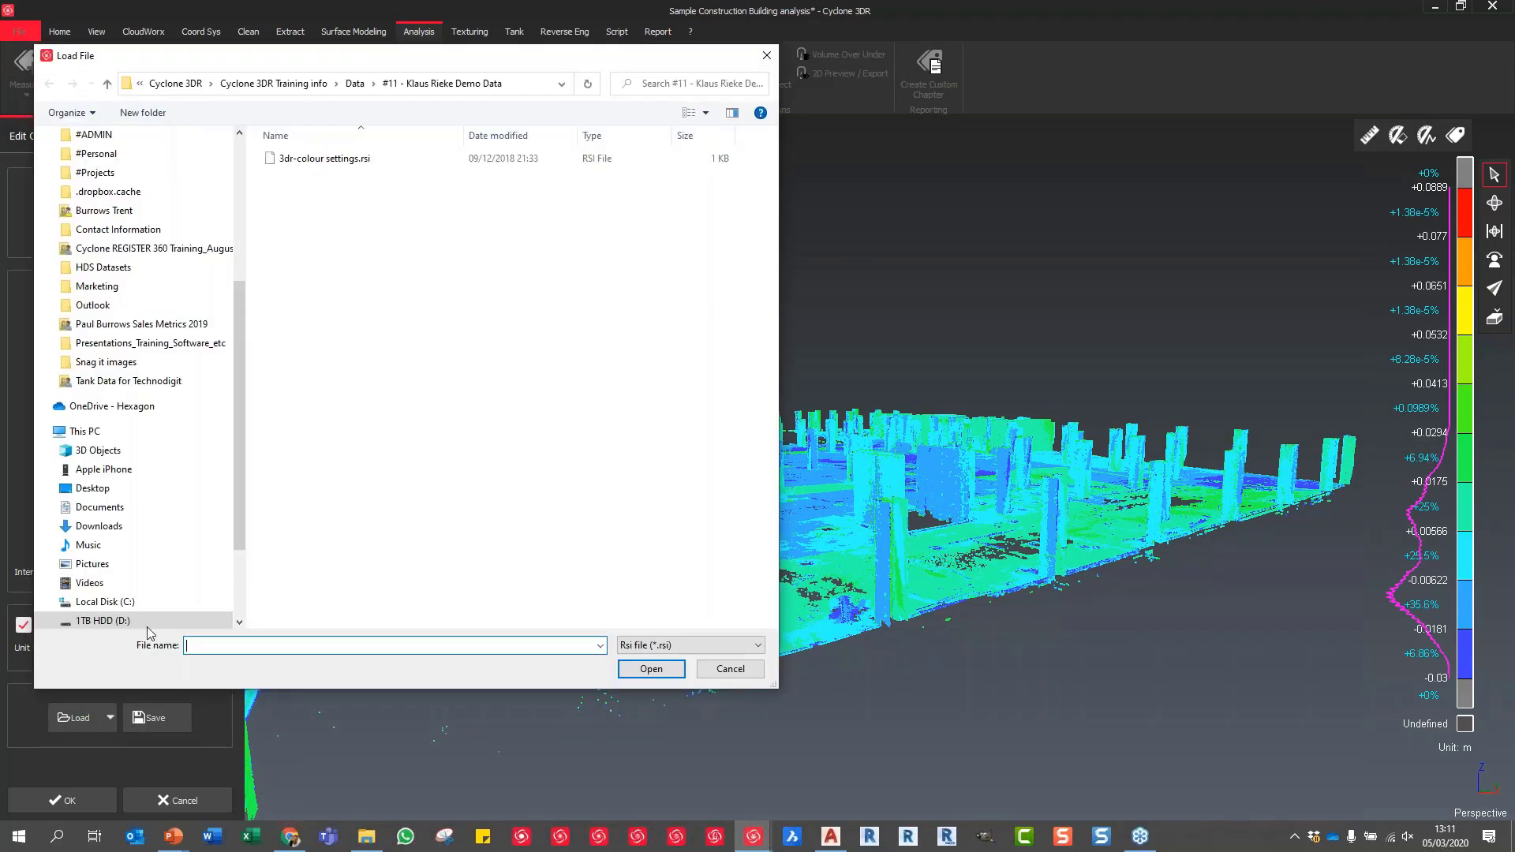
left_click(335, 160)
left_click(647, 669)
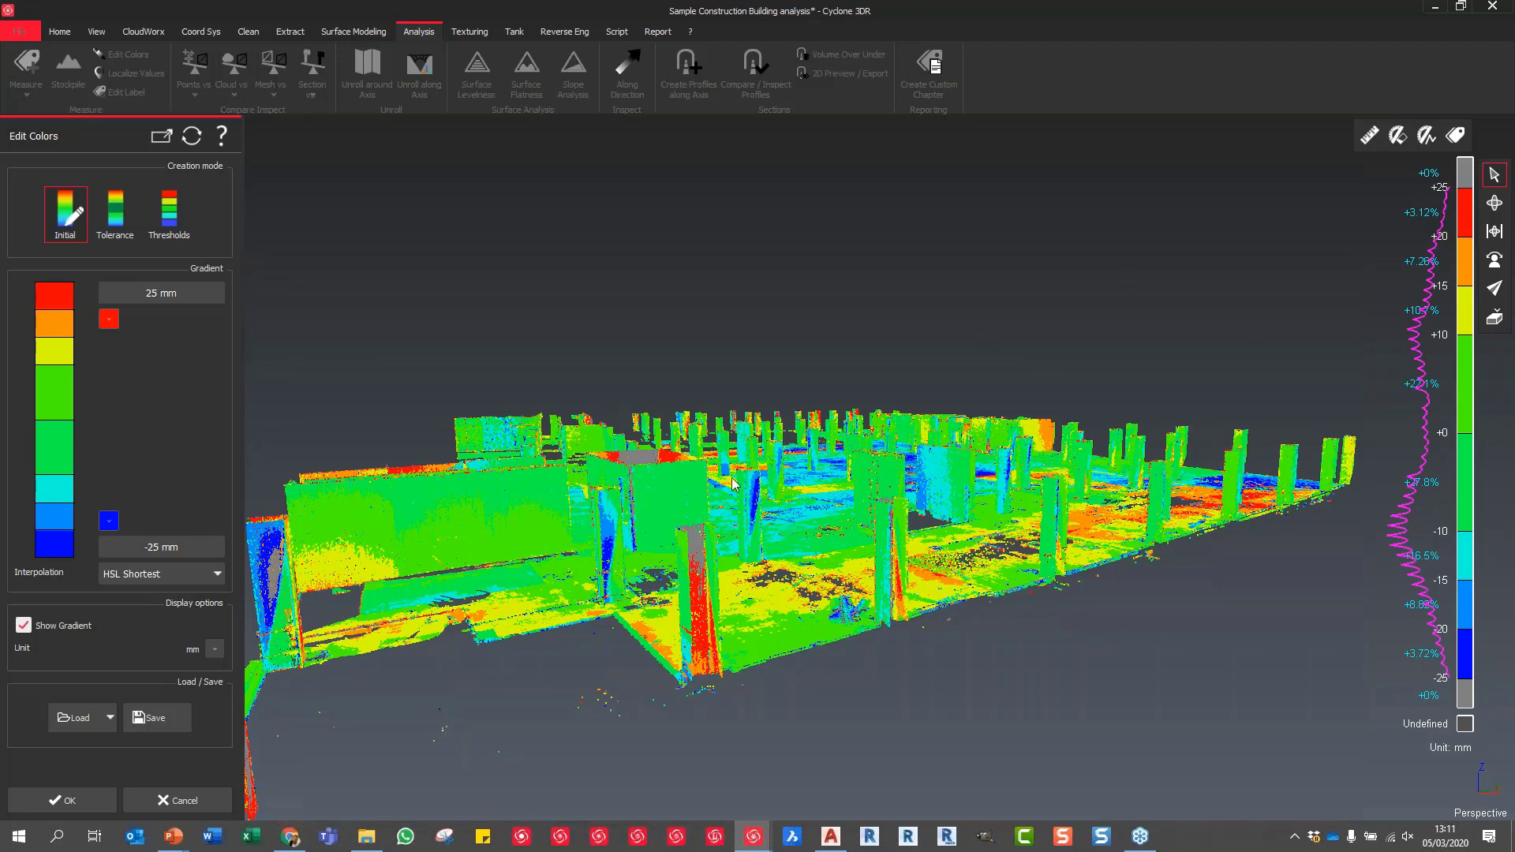
Accept the stepped colour scale and complete the Level 04 cloud-vs-mesh inspection
left_click(77, 811)
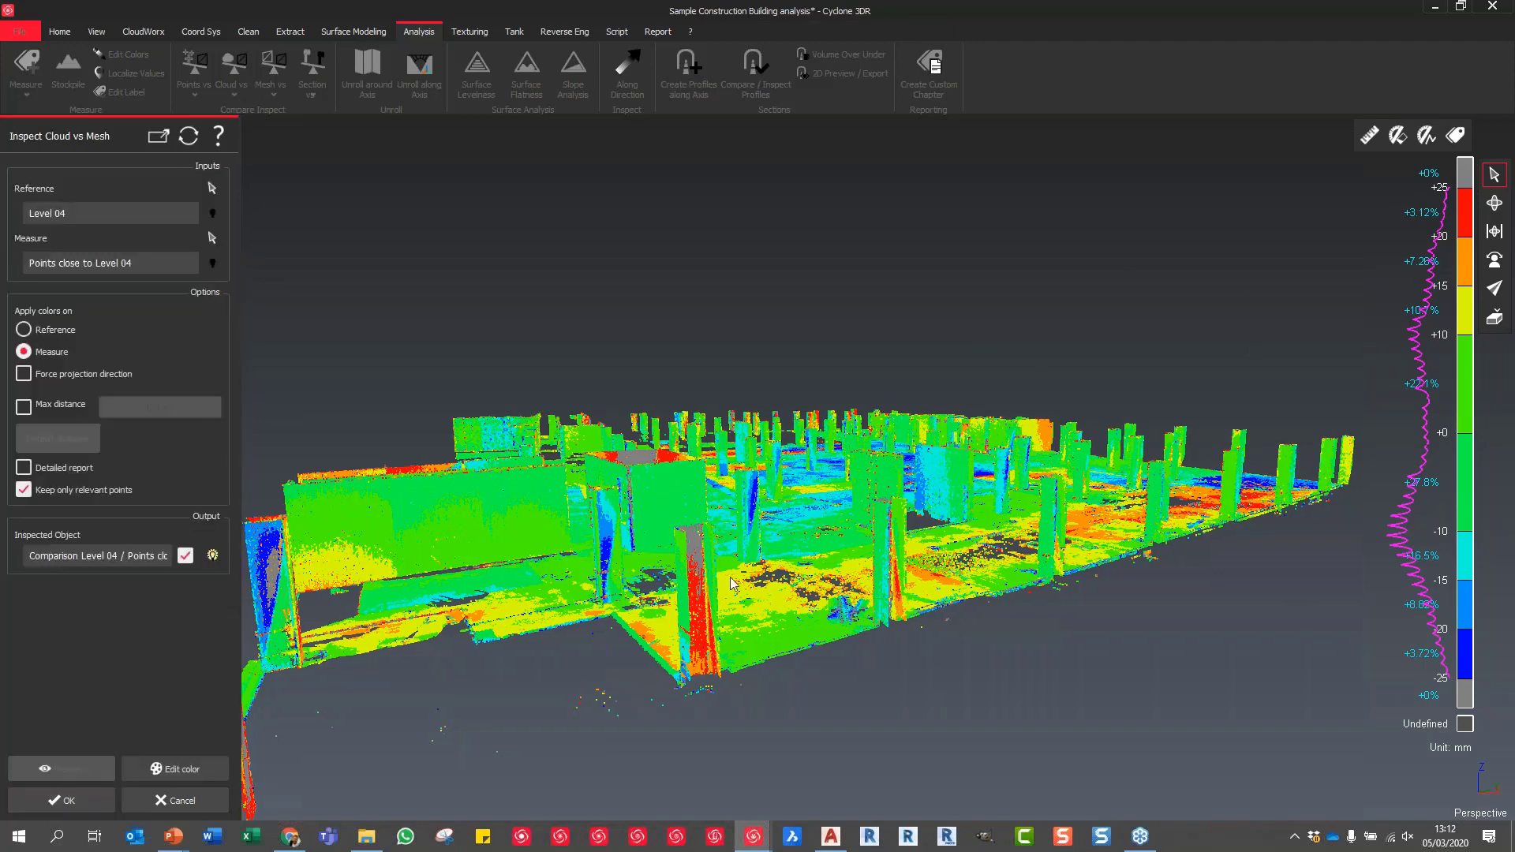
left_click_drag(680, 505, 740, 412)
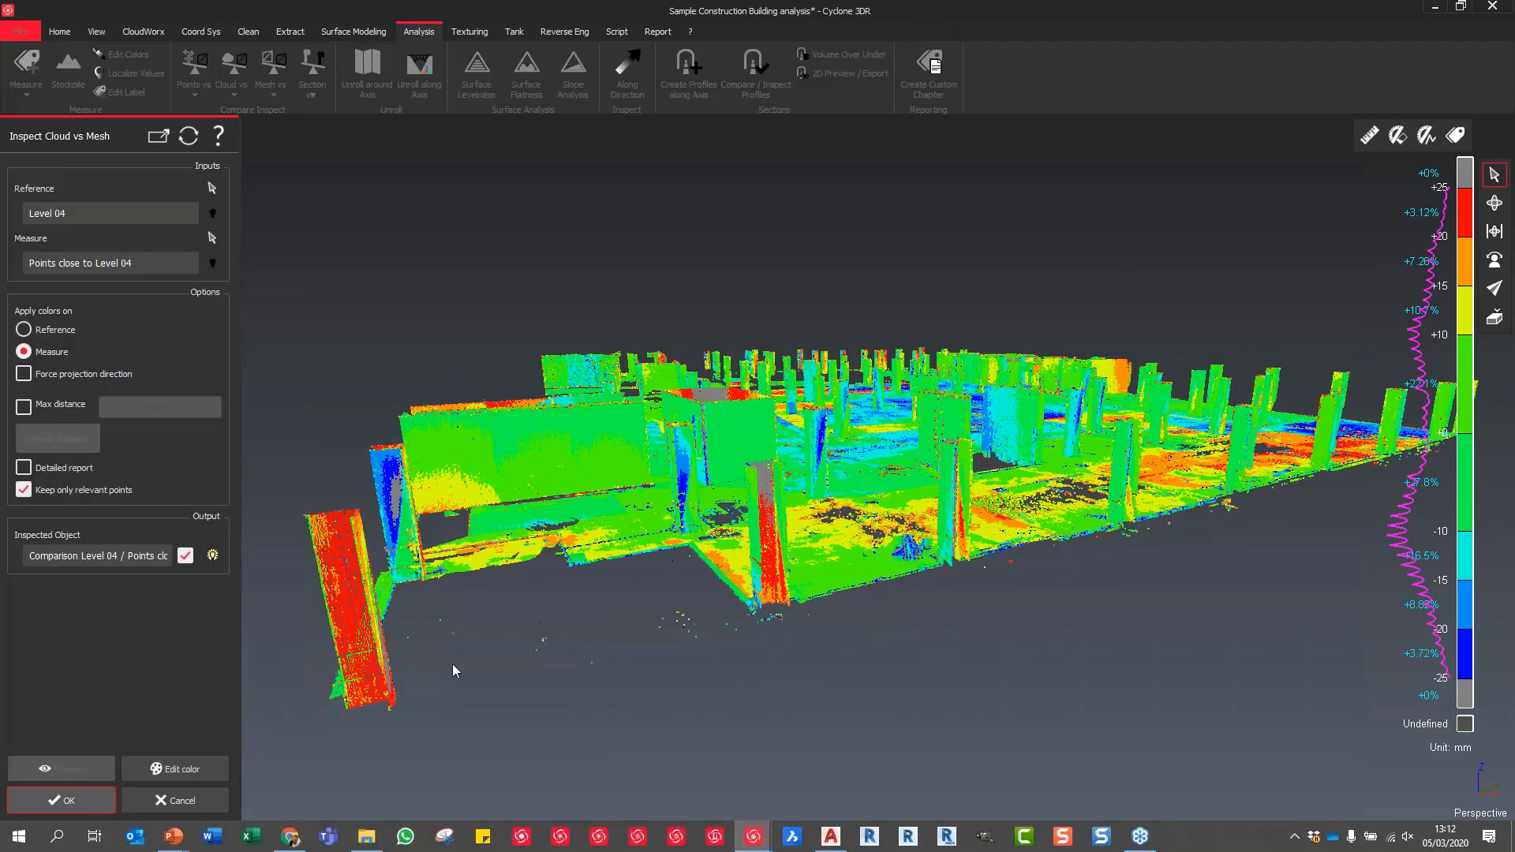
left_click(93, 810)
Switch to an orthographic top-down view, then zoom and orbit to review the deviation-coloured slab
left_click_drag(874, 444, 931, 552)
left_click(1494, 231)
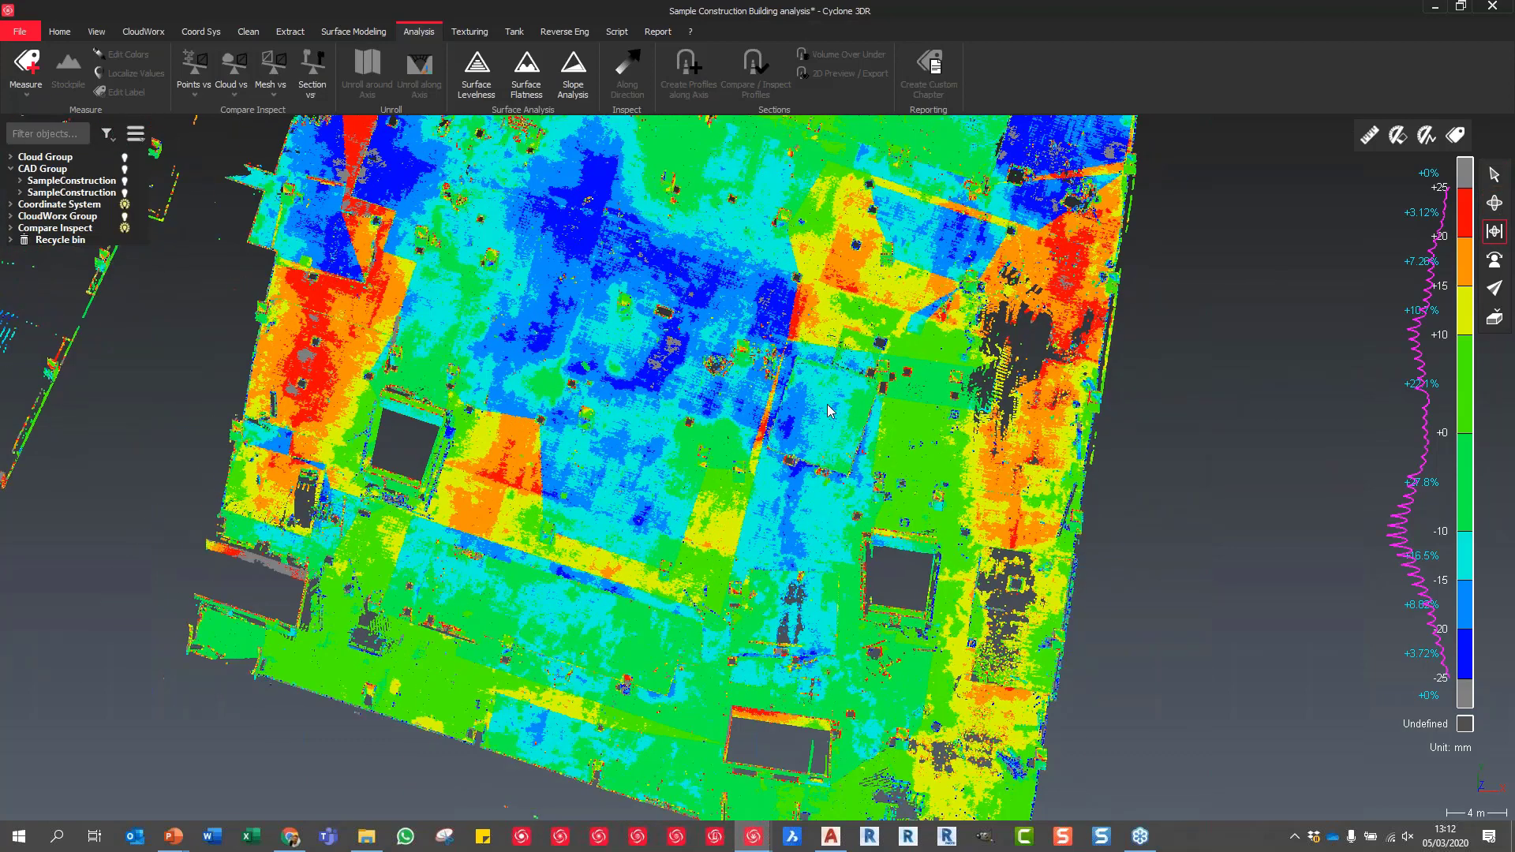
scroll(801, 398, "down", 3)
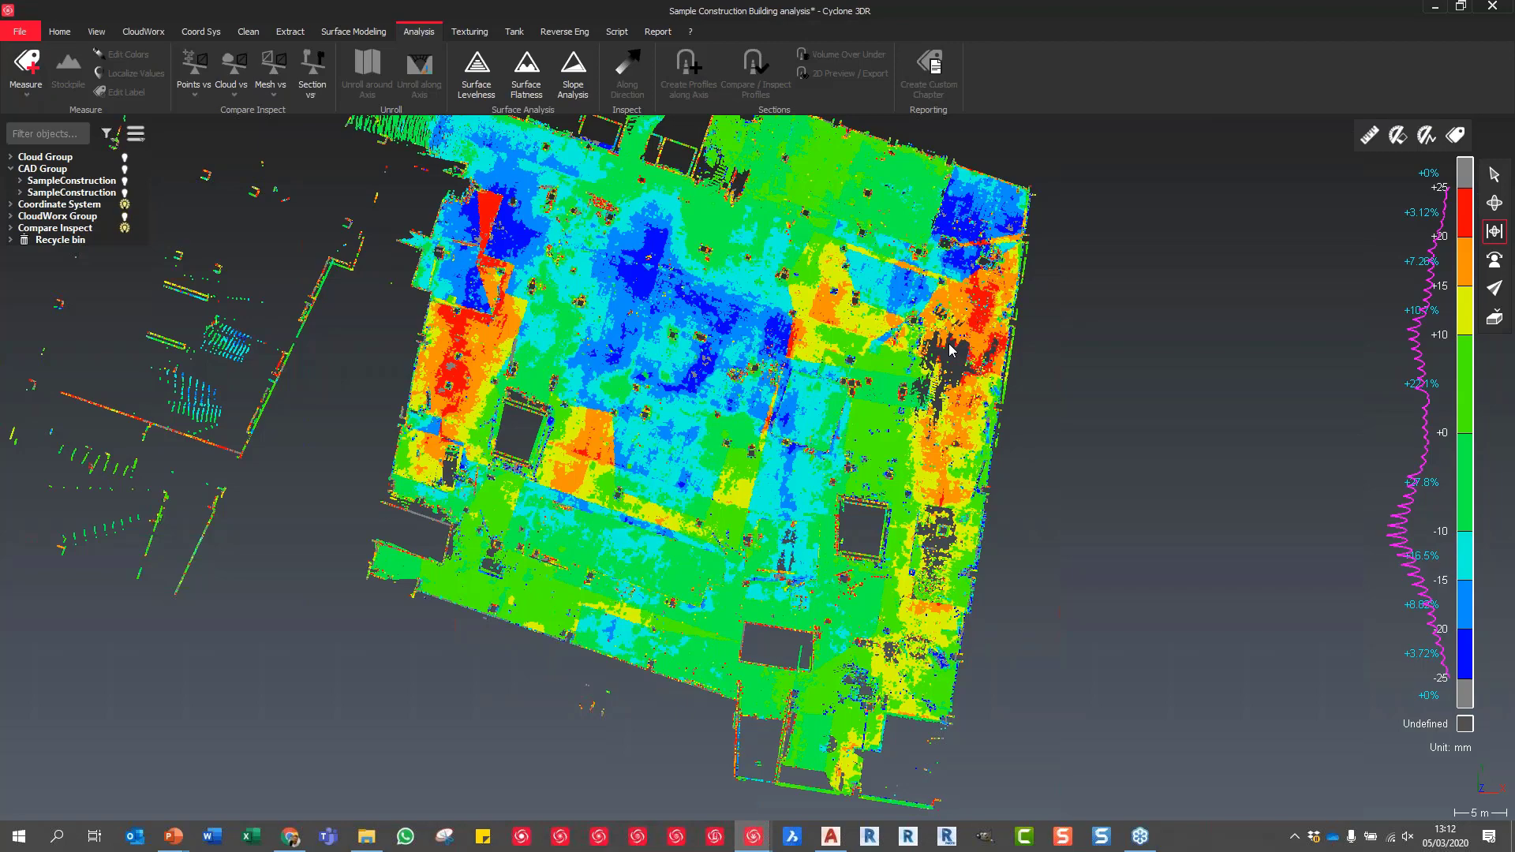
scroll(673, 254, "up", 1)
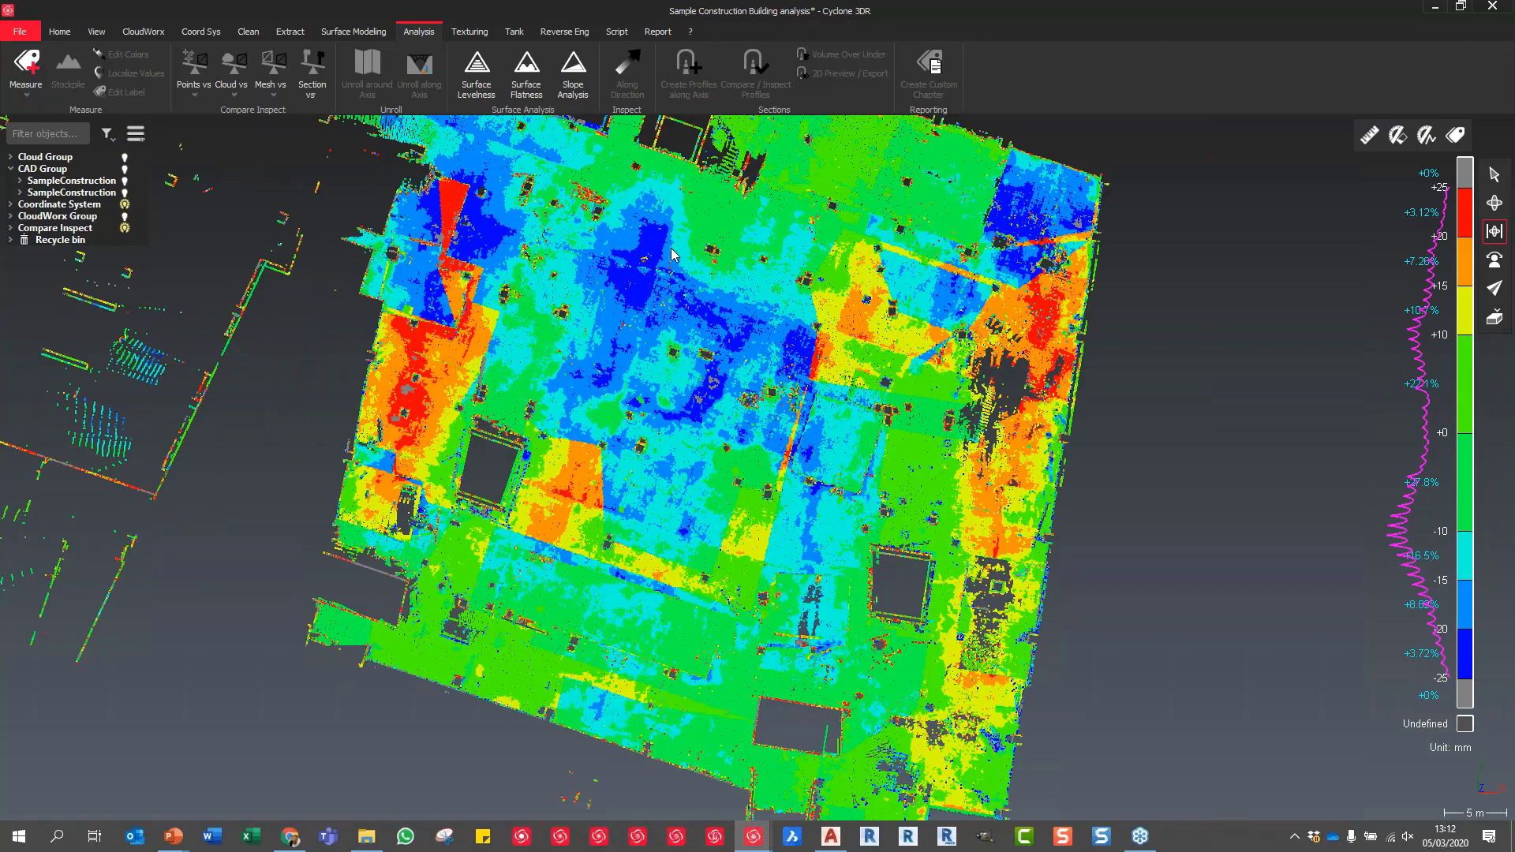
scroll(673, 254, "up", 2)
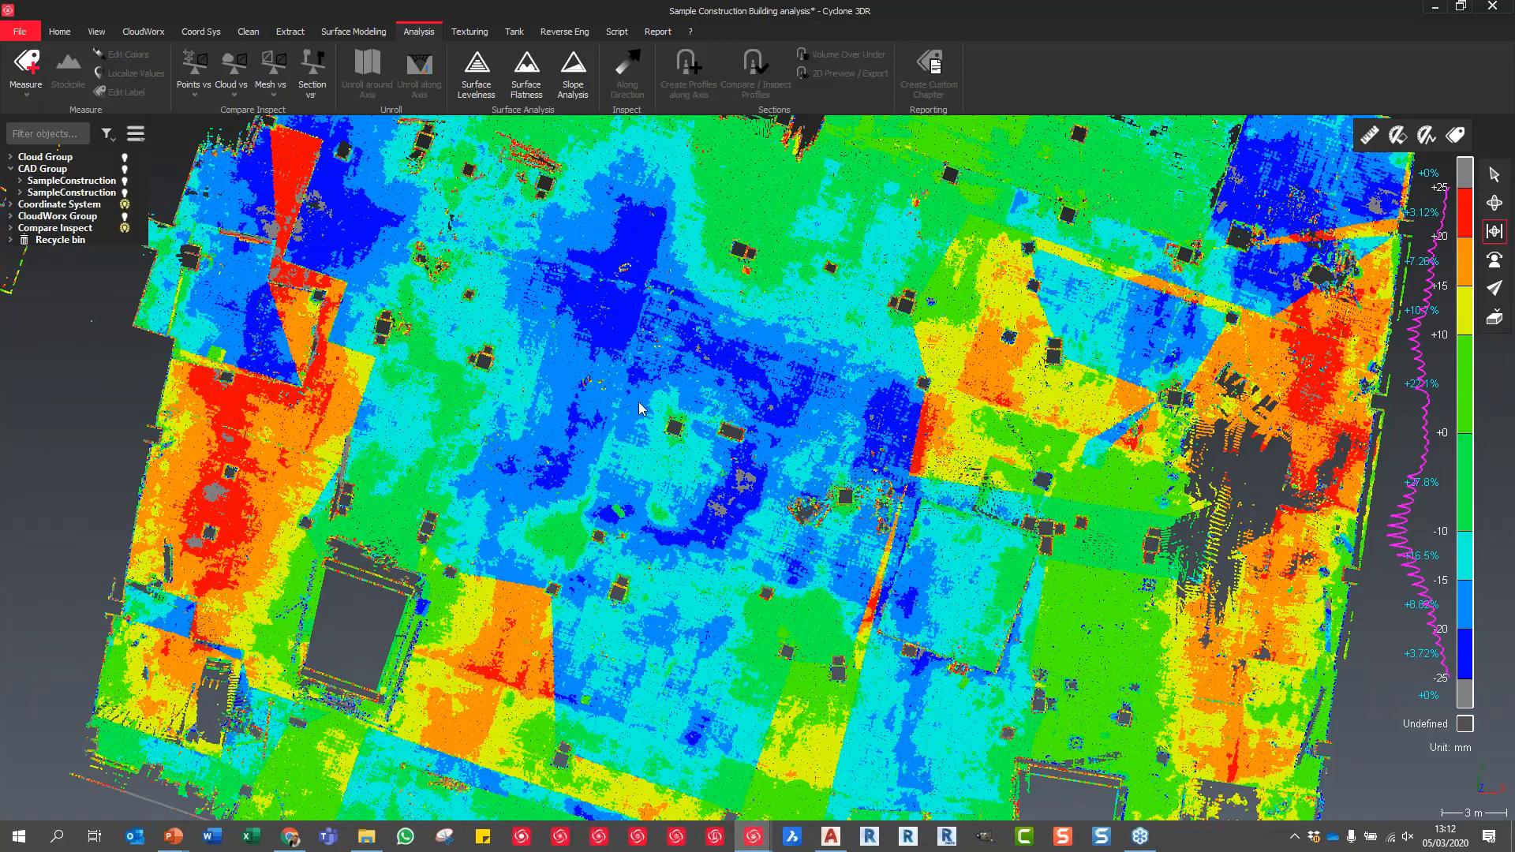
mouse_move(774, 440)
left_mouse_down()
mouse_move(762, 347)
mouse_move(726, 347)
mouse_move(779, 304)
mouse_move(1240, 291)
mouse_move(708, 407)
left_mouse_up()
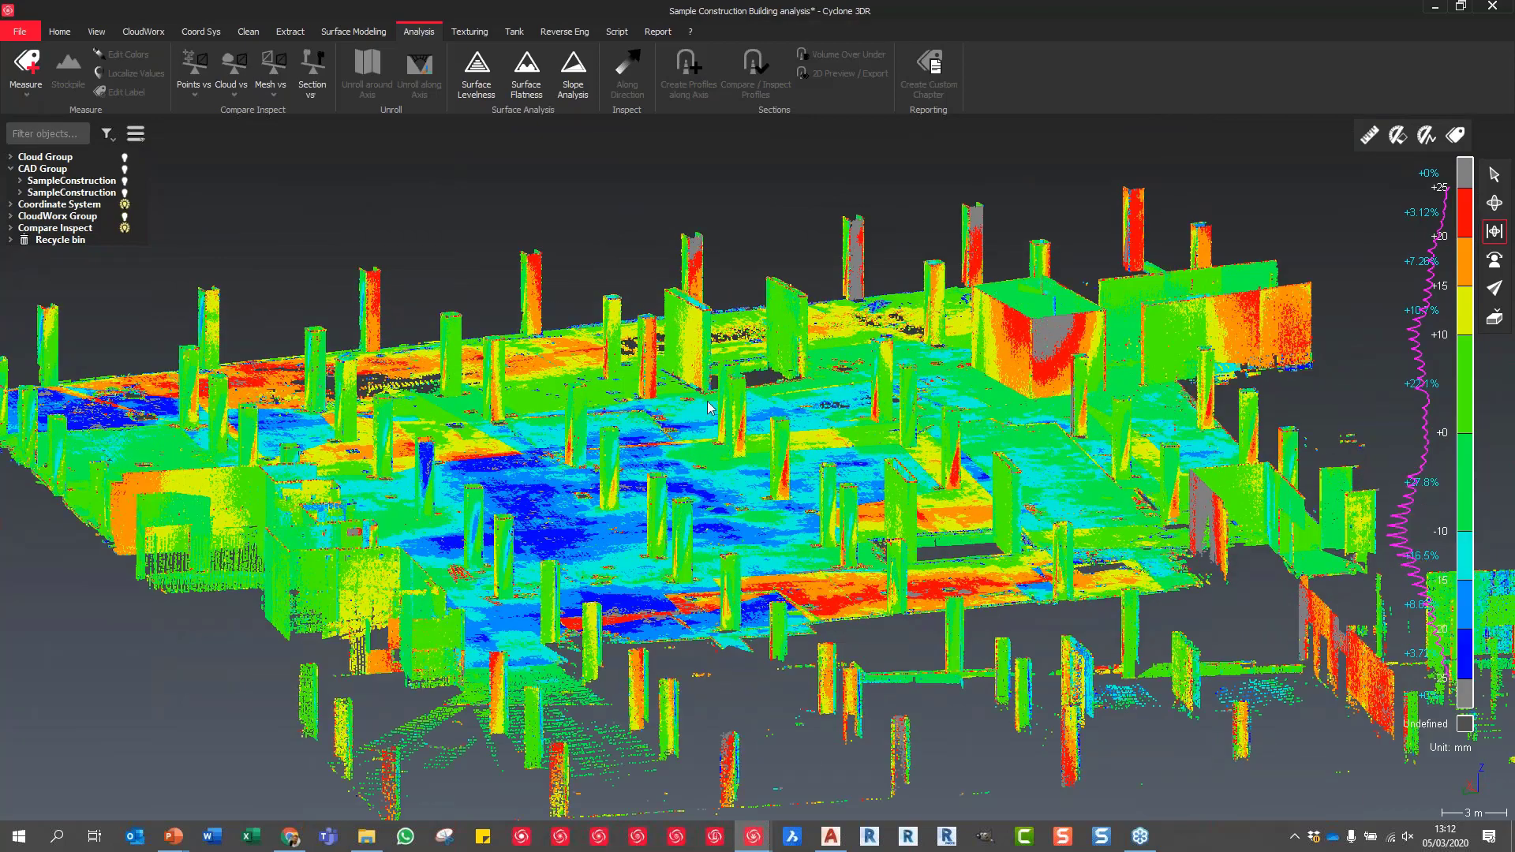
scroll(707, 407, "up", 5)
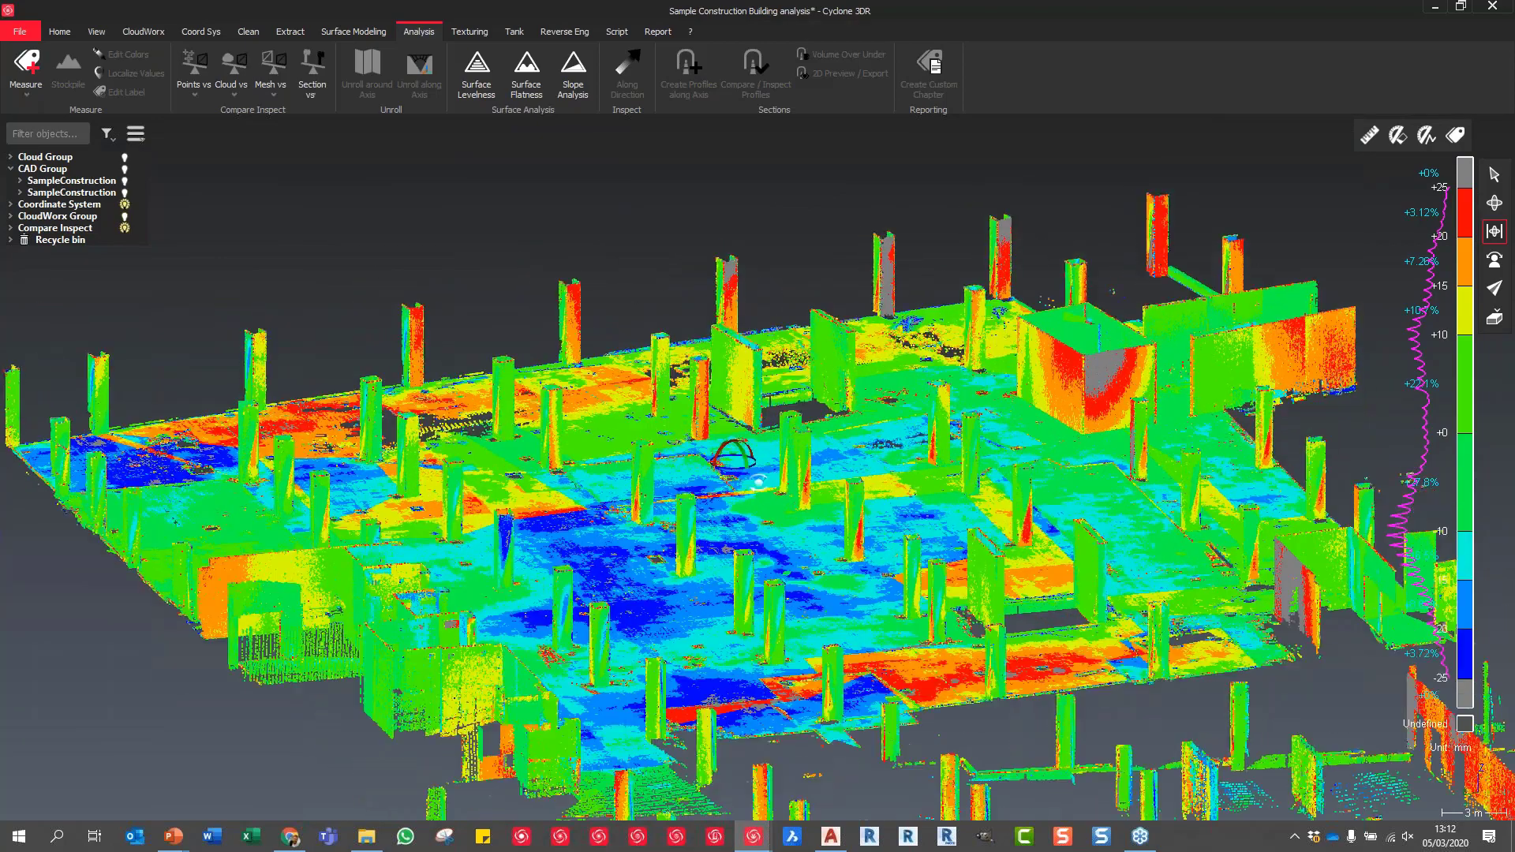
scroll(757, 480, "down", 3)
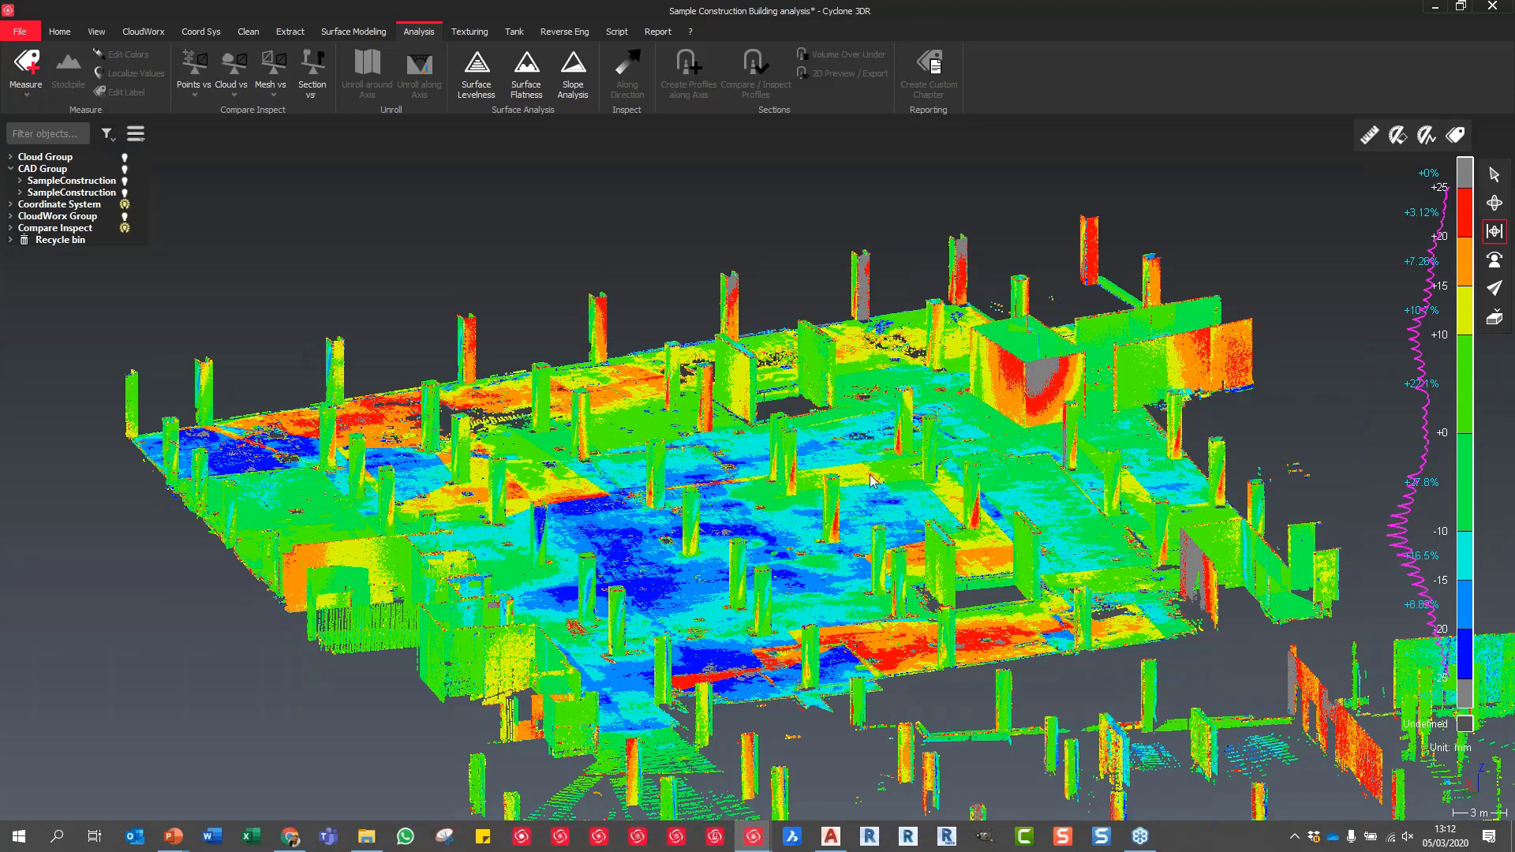
mouse_move(871, 479)
left_mouse_down()
mouse_move(944, 442)
mouse_move(1235, 444)
mouse_move(718, 384)
left_mouse_up()
Open the report editor from Compare Inspect's Report data and scroll to the Level 04 deviation map
left_click(10, 228)
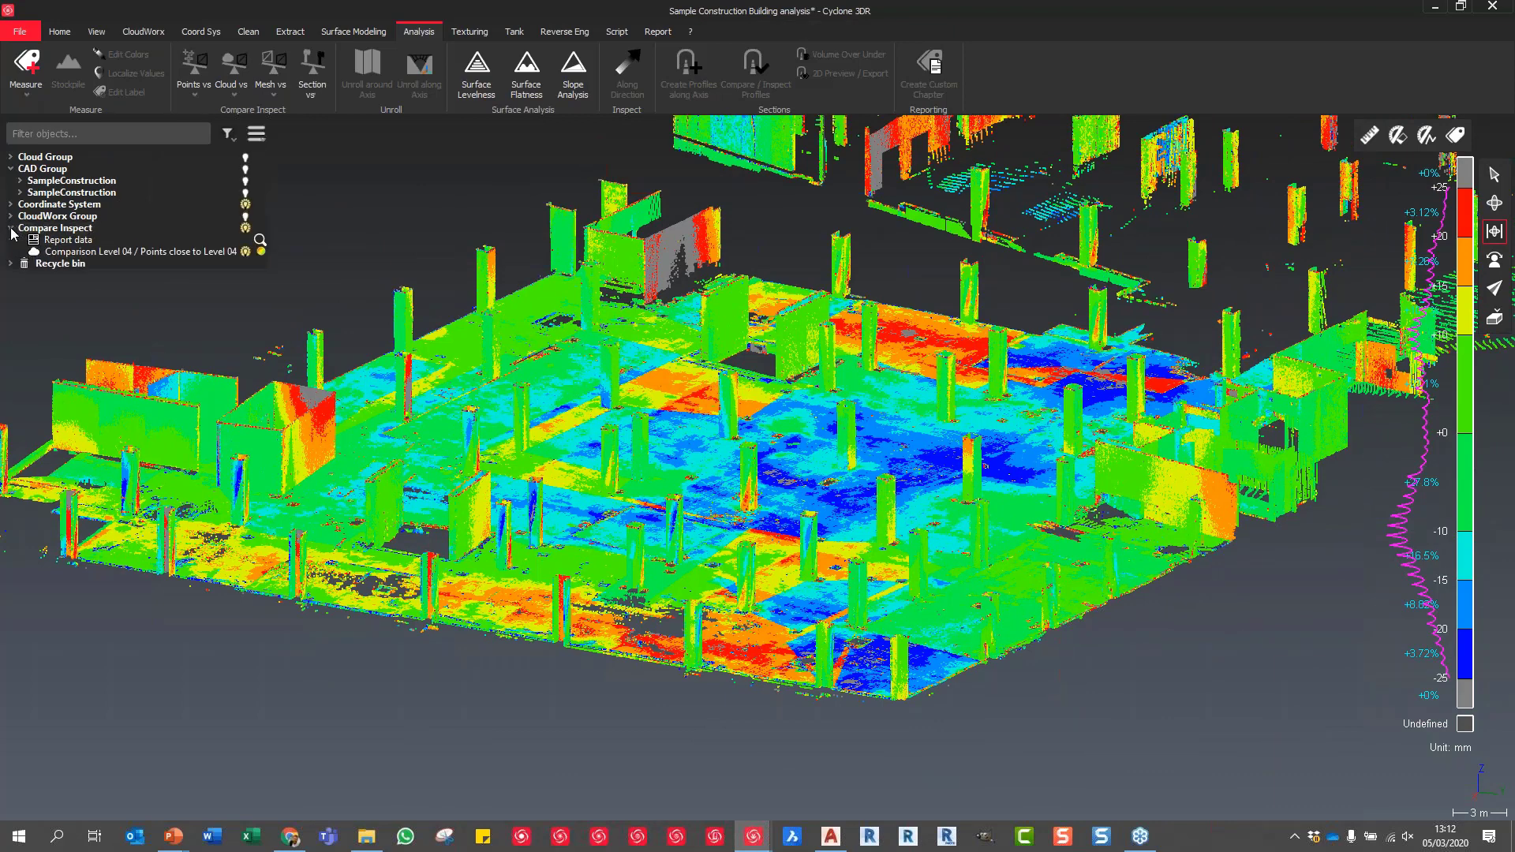
left_click(260, 240)
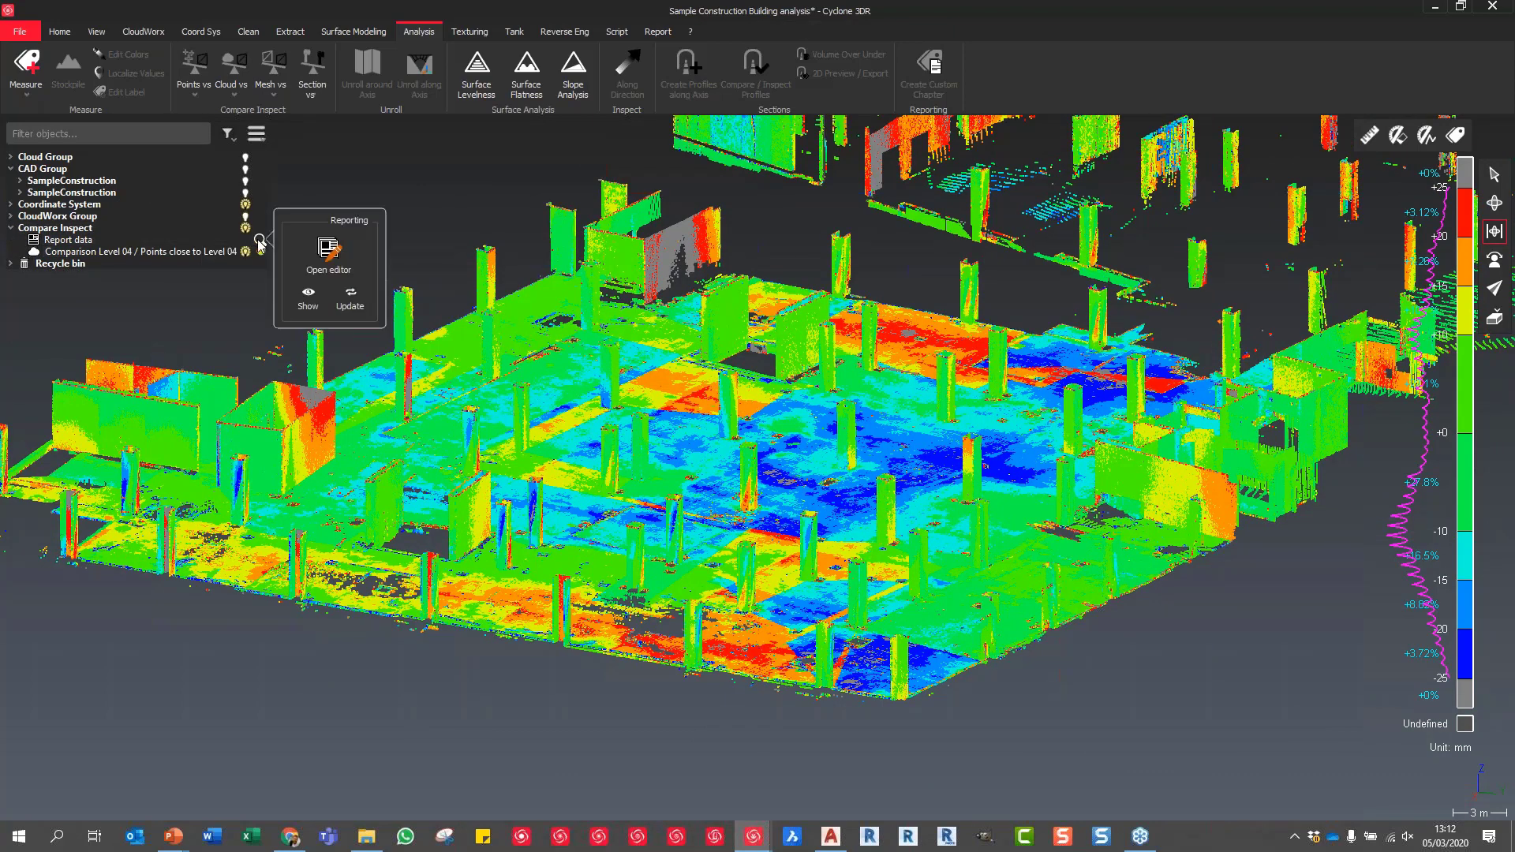
left_click(328, 251)
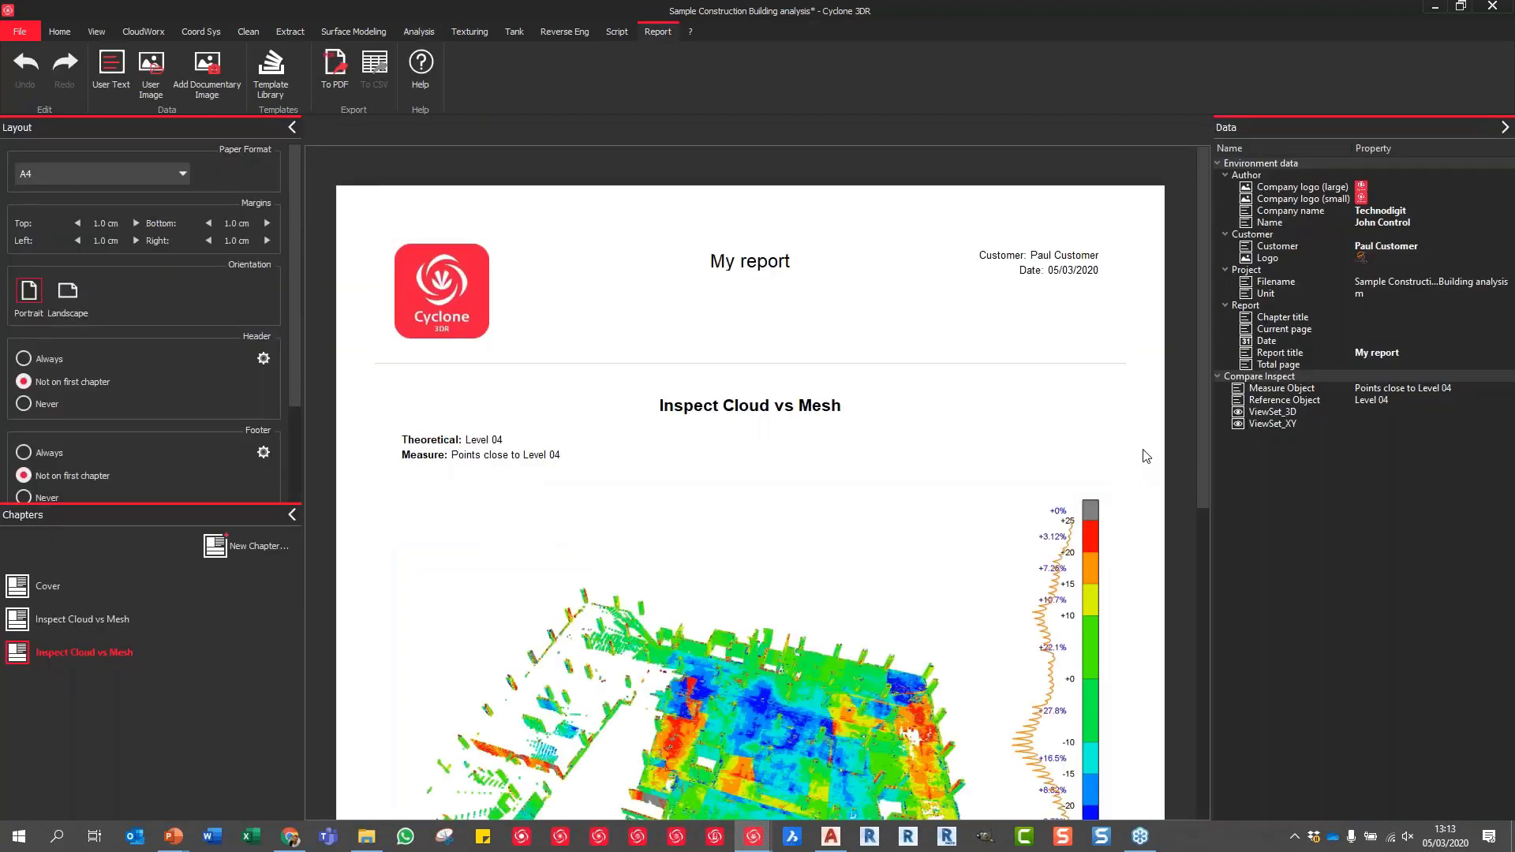
scroll(1153, 459, "down", 3)
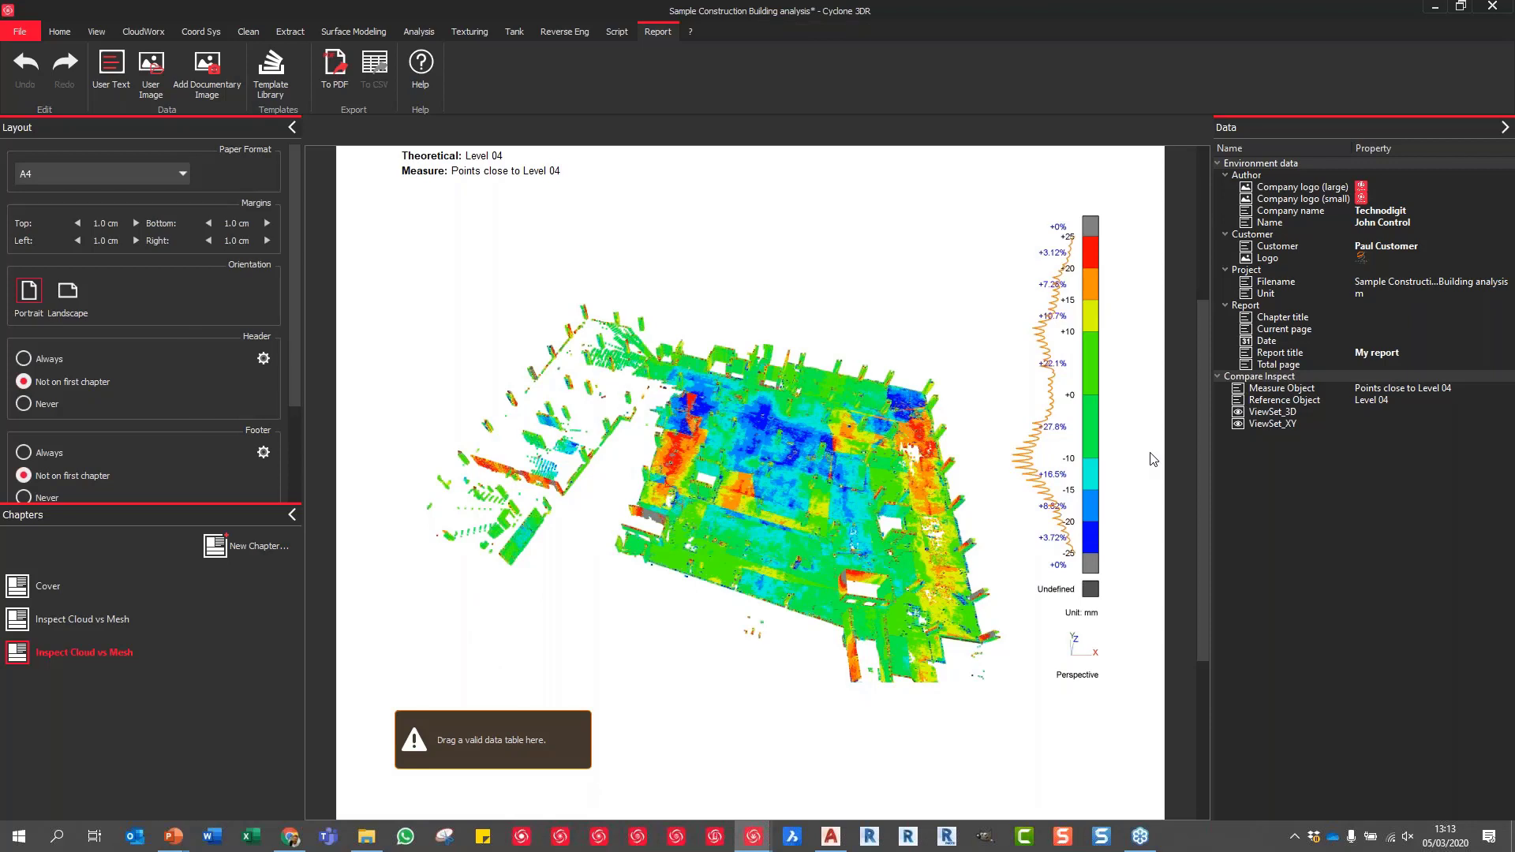
Set the report's deviation-map image to 3D mode, then deselect it and scroll through the page
left_click(1026, 459)
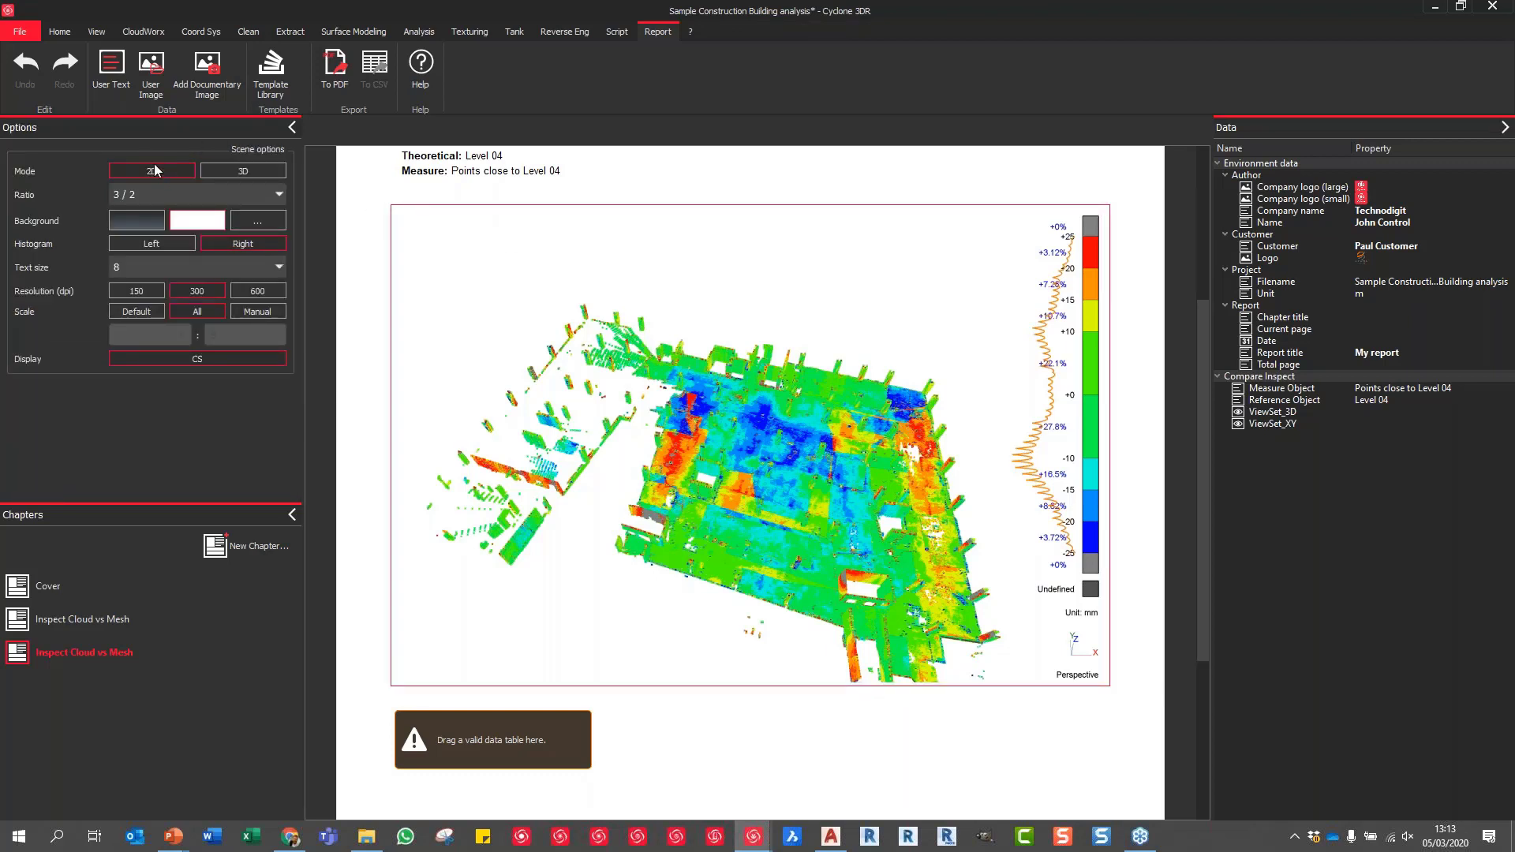
left_click(246, 171)
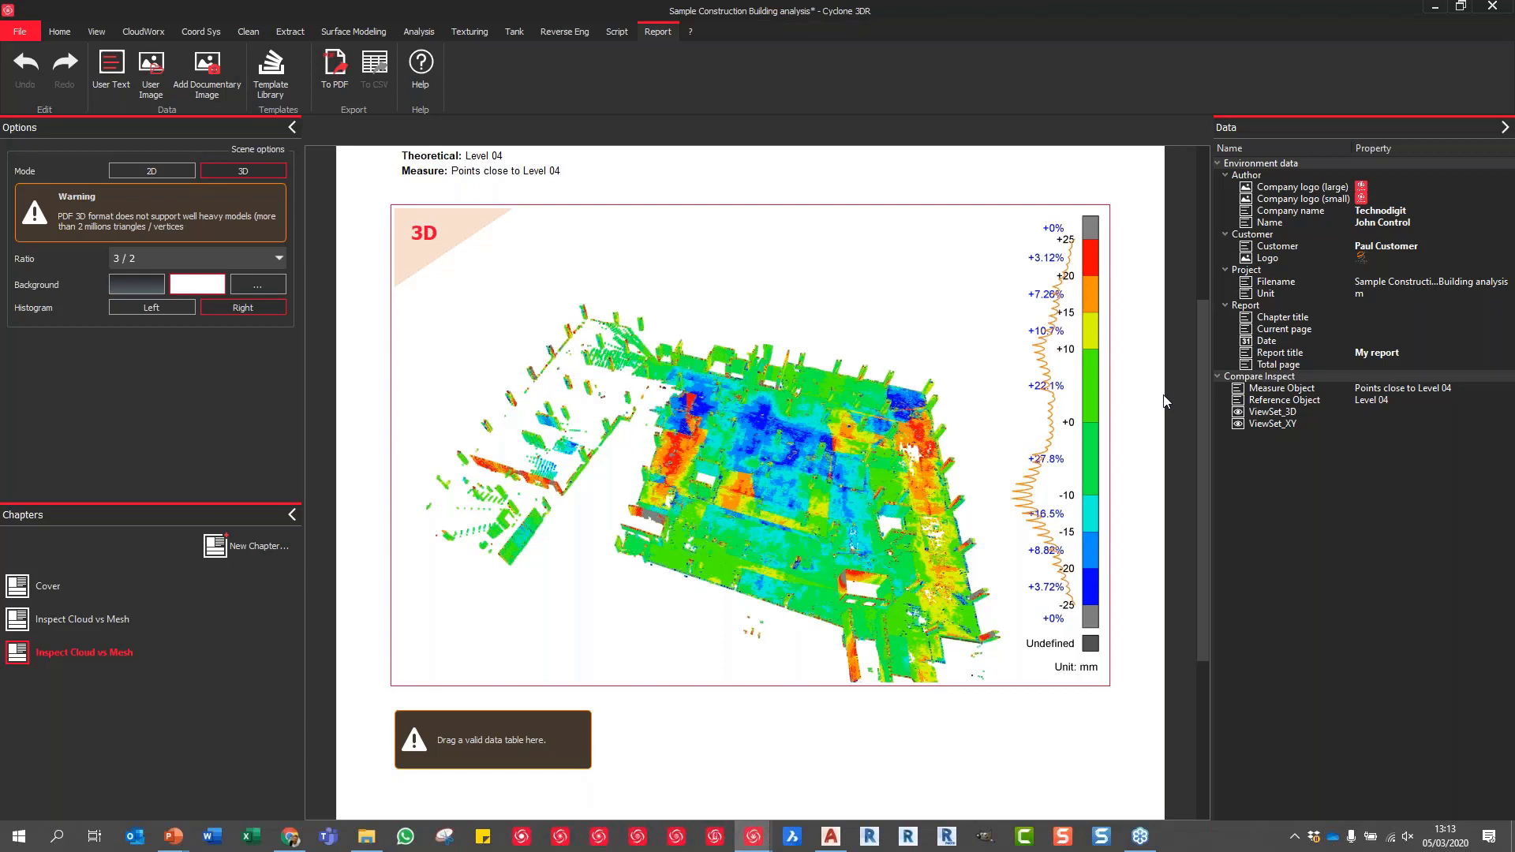
left_click(1160, 344)
scroll(881, 572, "down", 1)
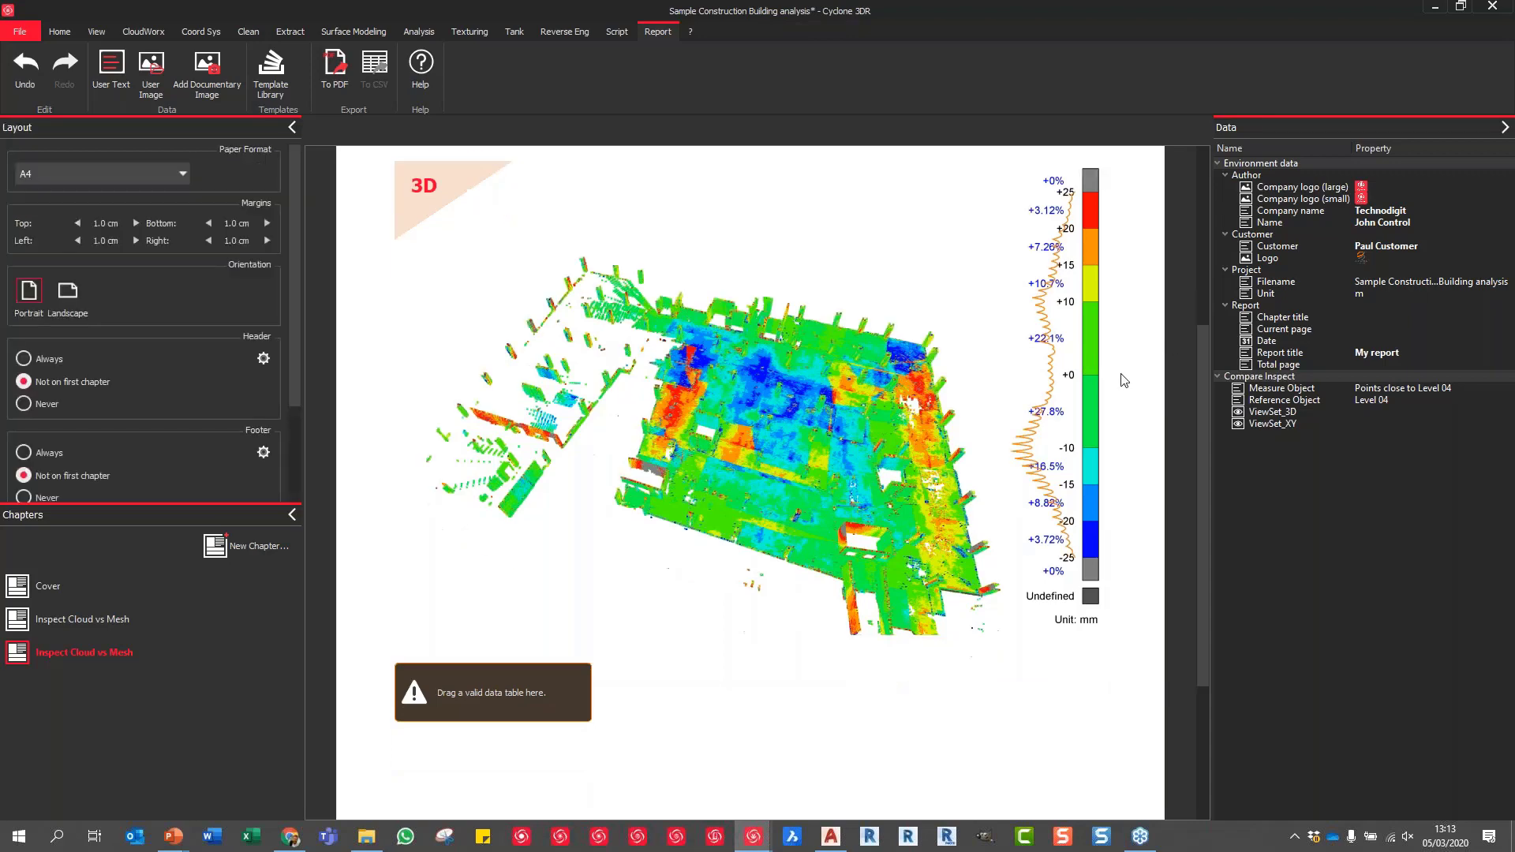
scroll(1143, 584, "up", 3)
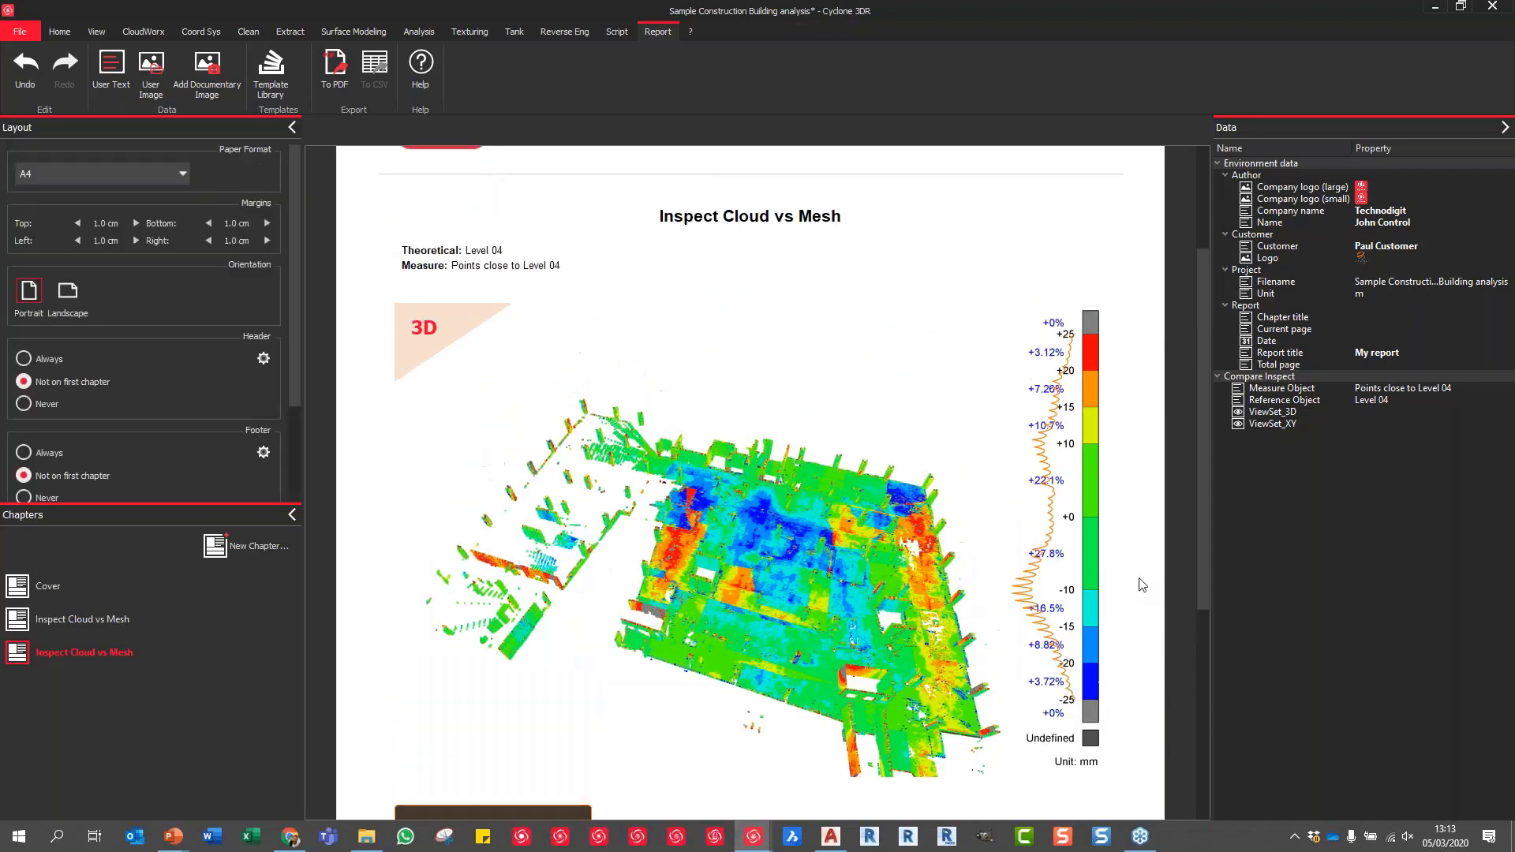
scroll(1146, 572, "down", 1)
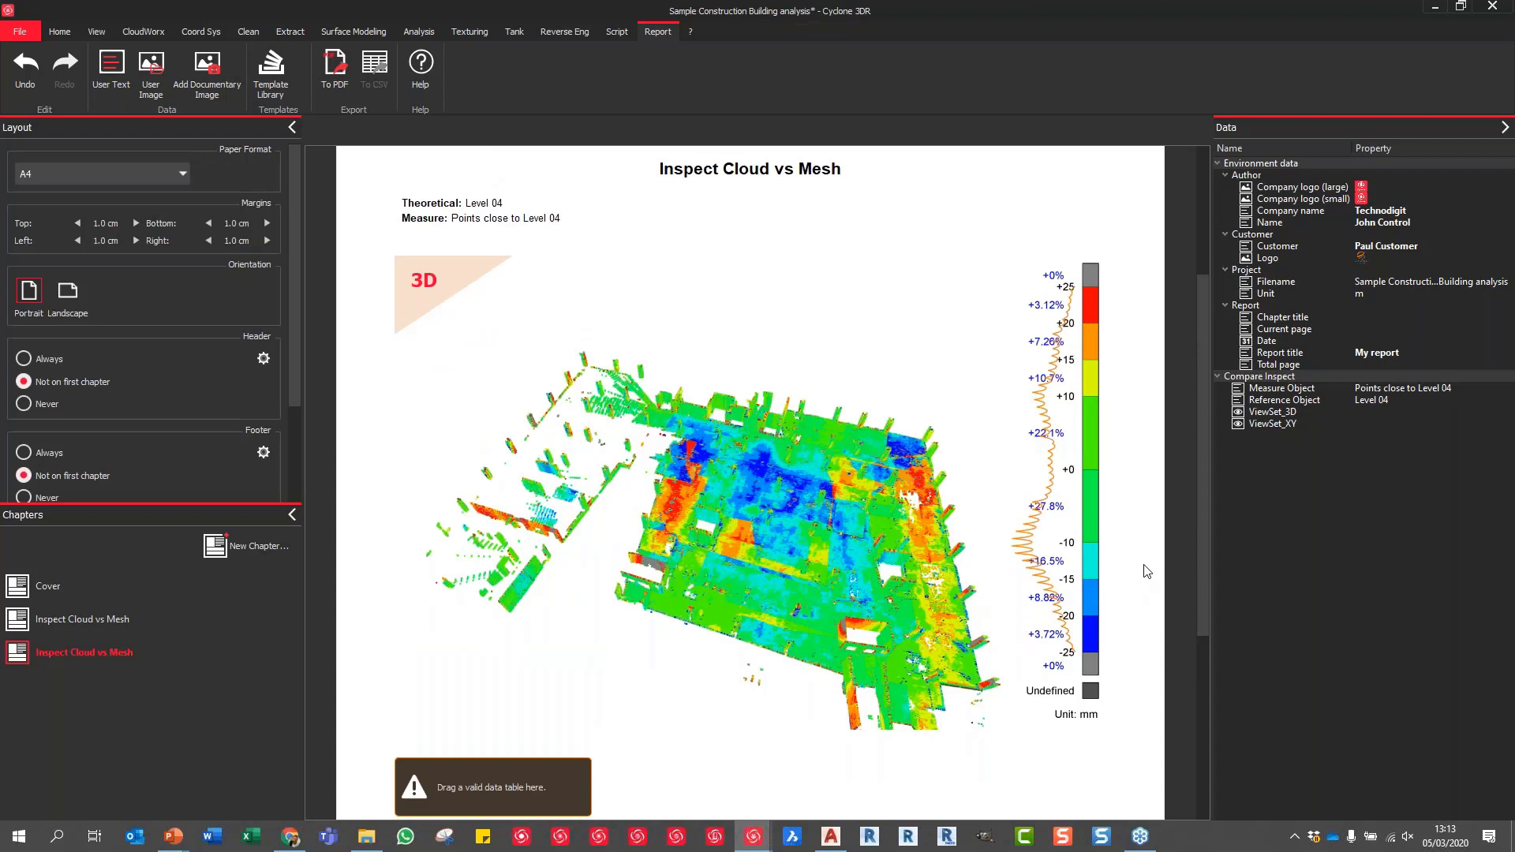